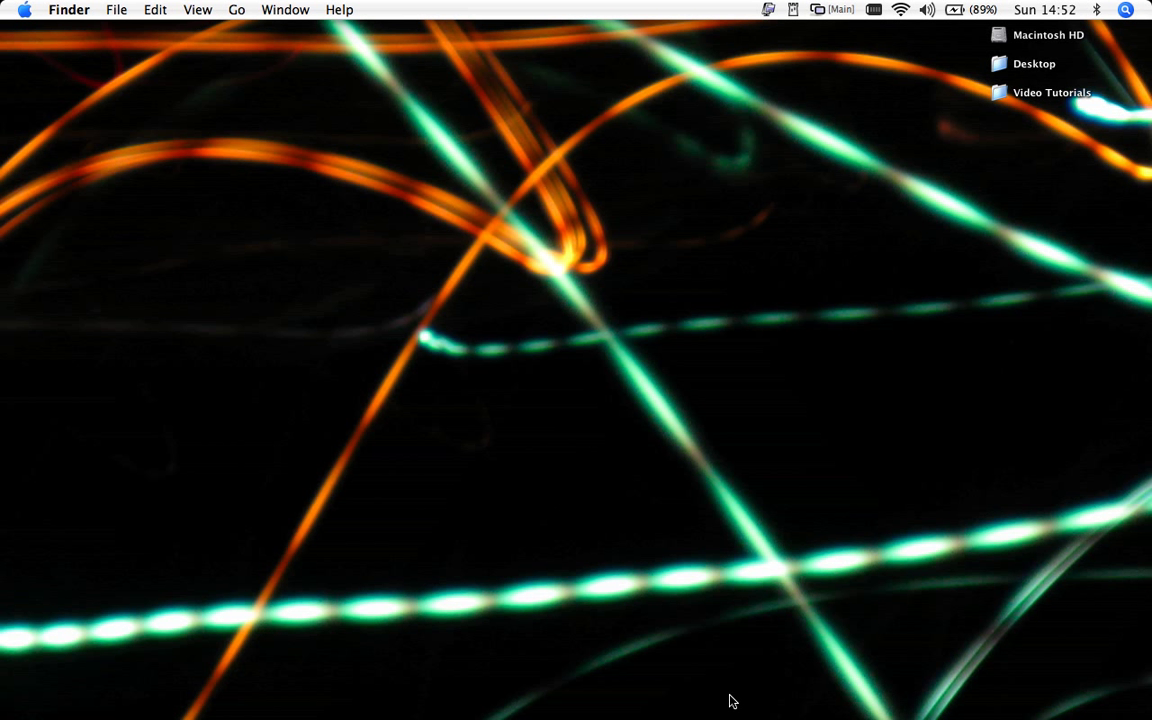
- Launch Keynote 08 from the Dock so its theme chooser appears
mouse_move(617, 714)
click(528, 702)
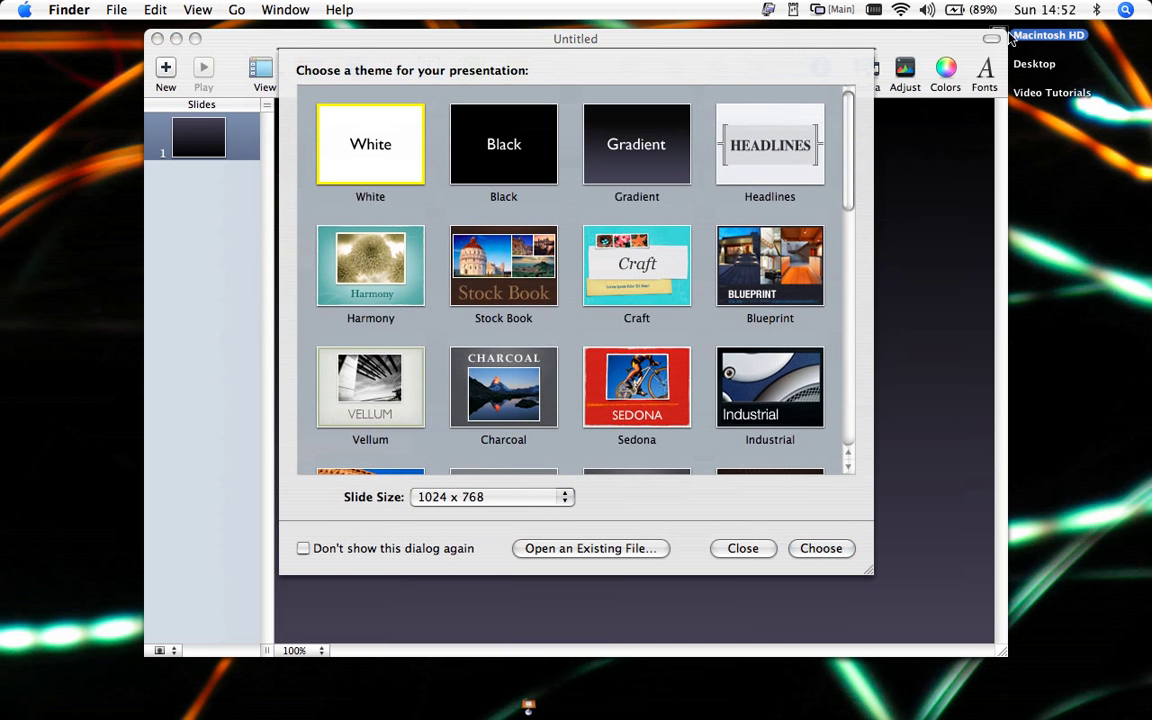
double_click(1010, 37)
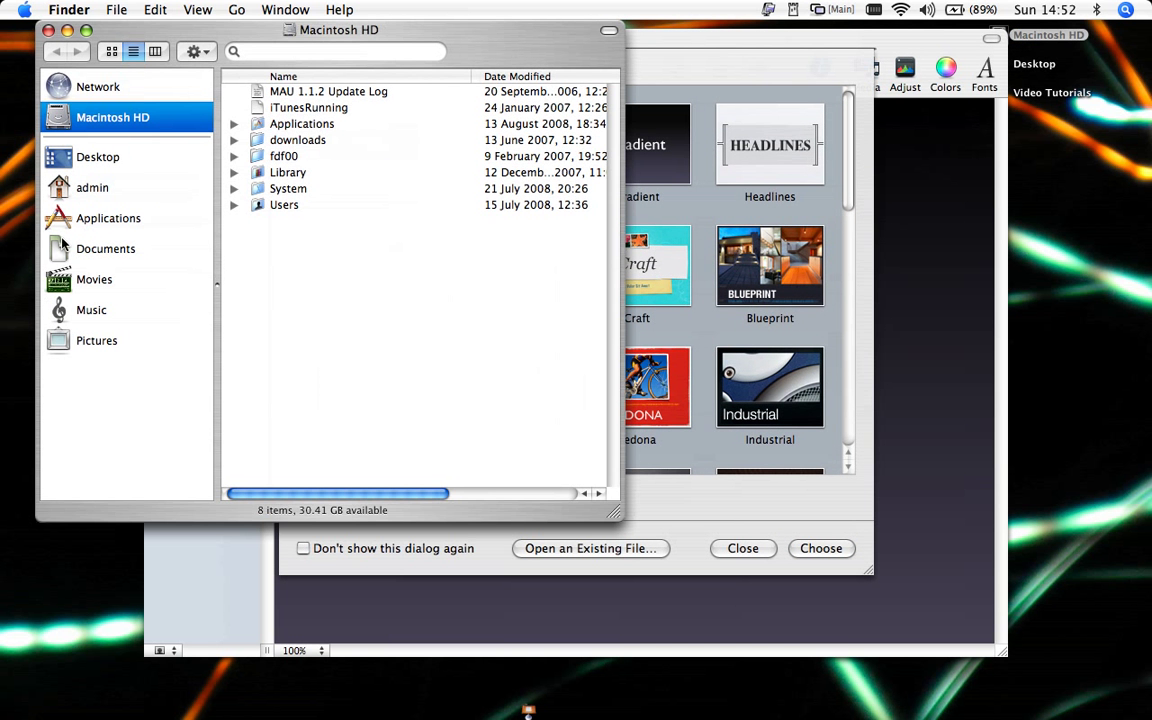
click(103, 222)
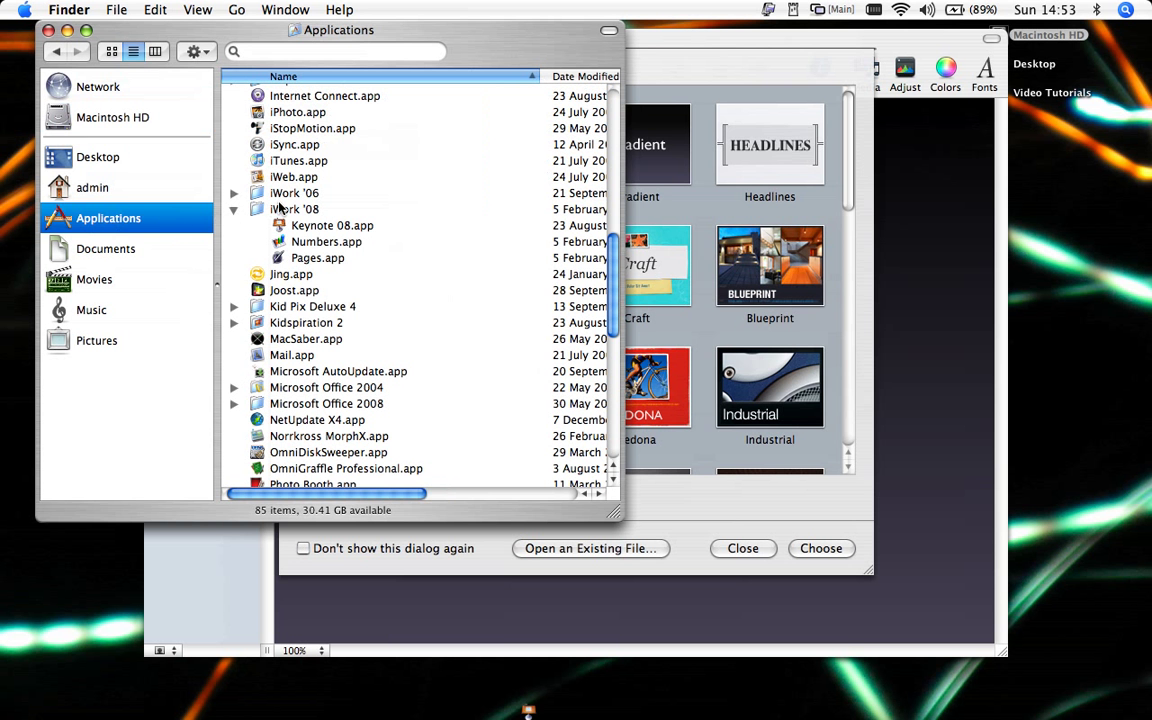
drag(305, 229, 330, 205)
- Hide the Finder window and use a Spotlight search for 'key' to bring Keynote 08 forward
click(67, 31)
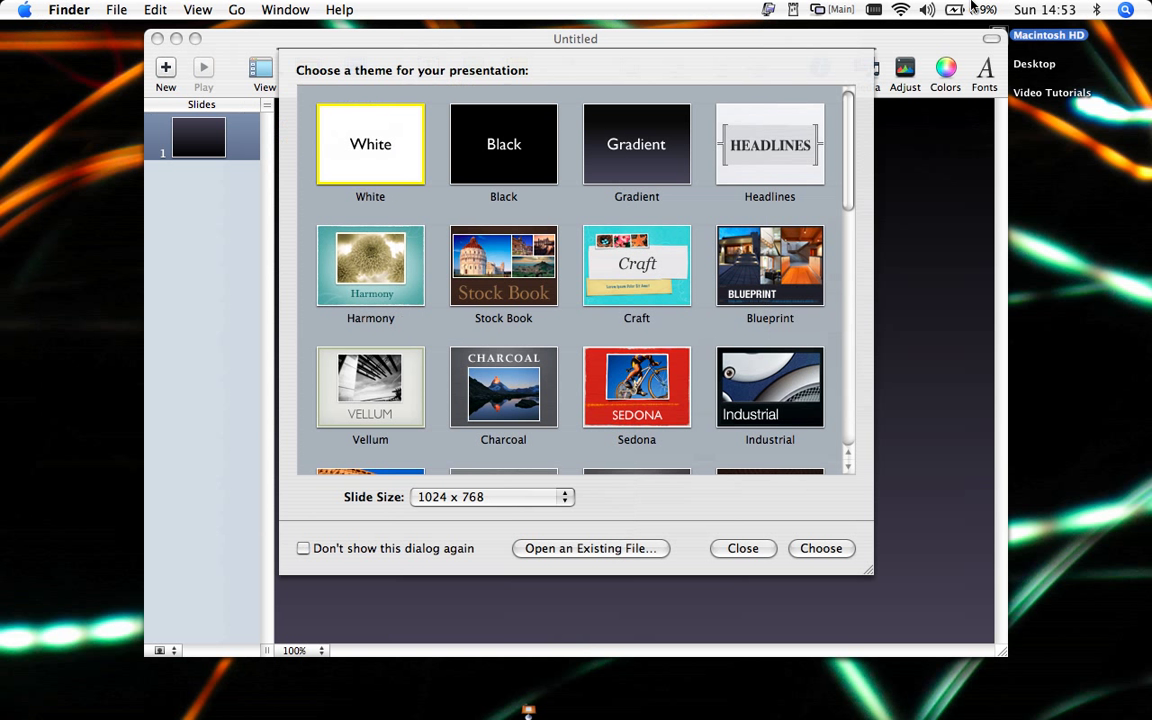
click(1126, 10)
text(key)
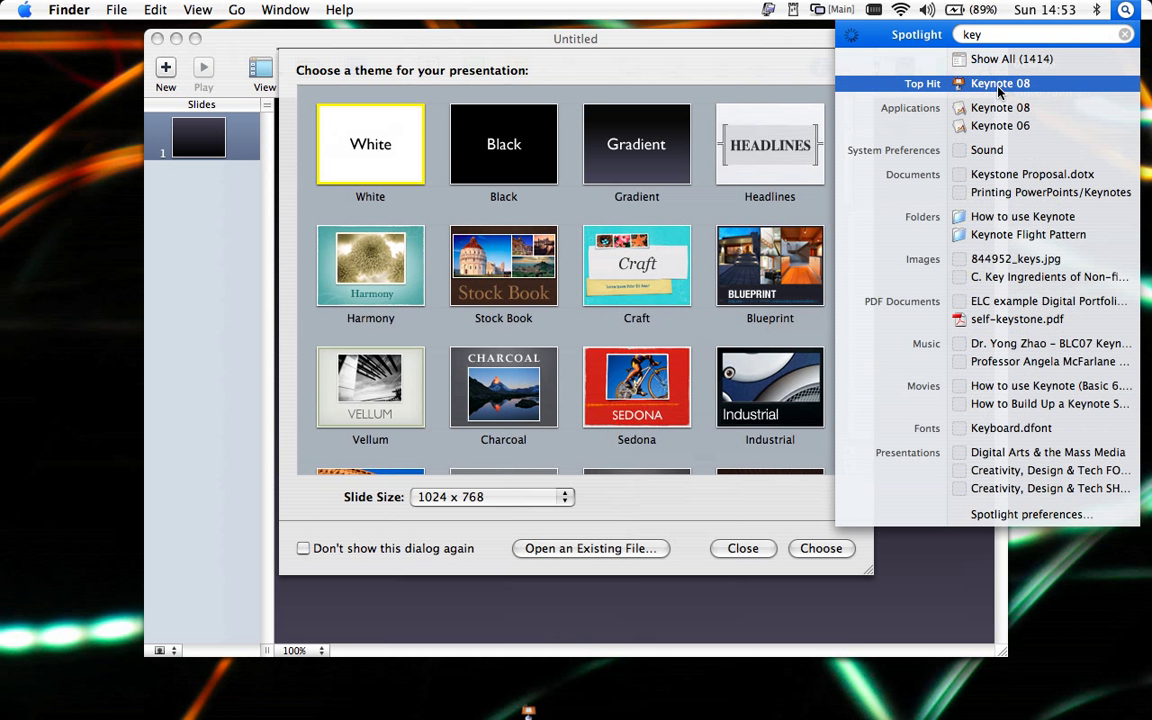
click(1124, 36)
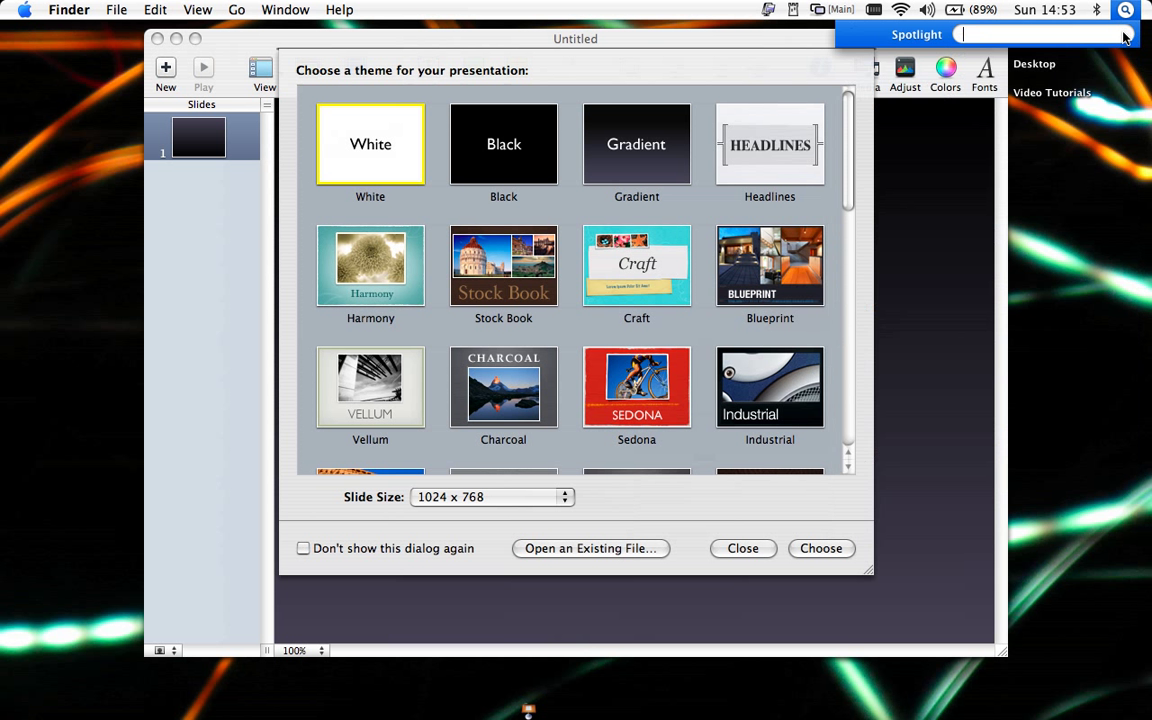
click(784, 42)
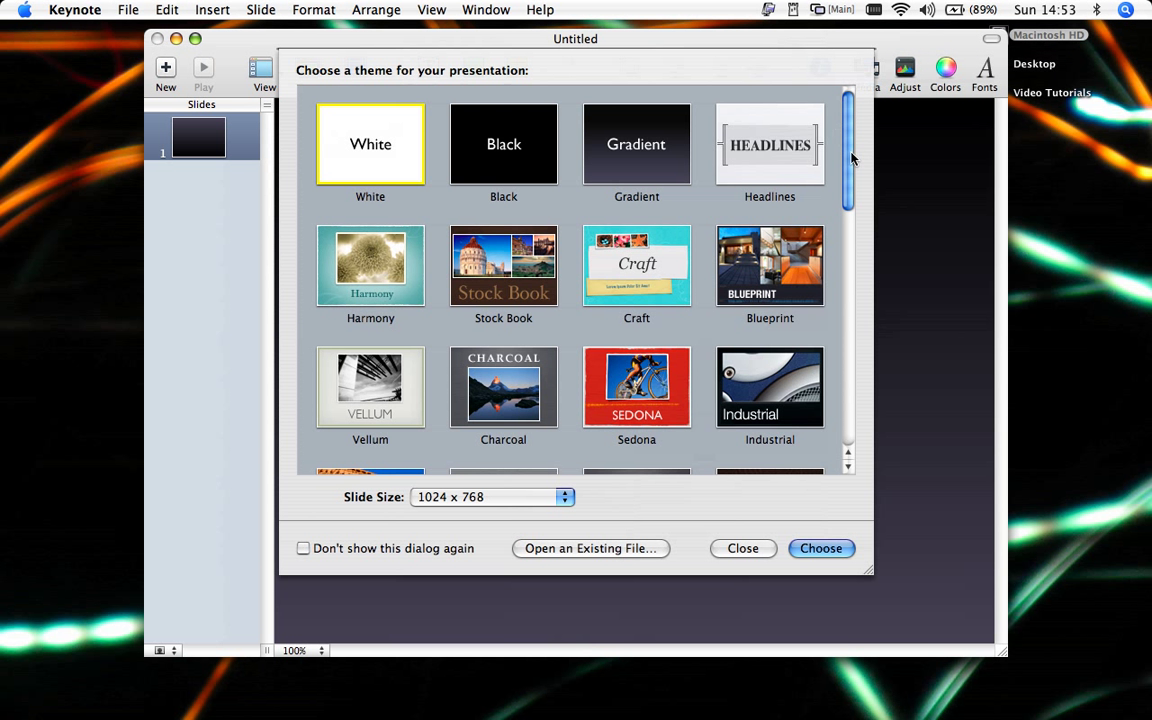
- Create the new presentation with the Modern Portfolio theme
drag(848, 162, 856, 260)
click(377, 196)
click(818, 548)
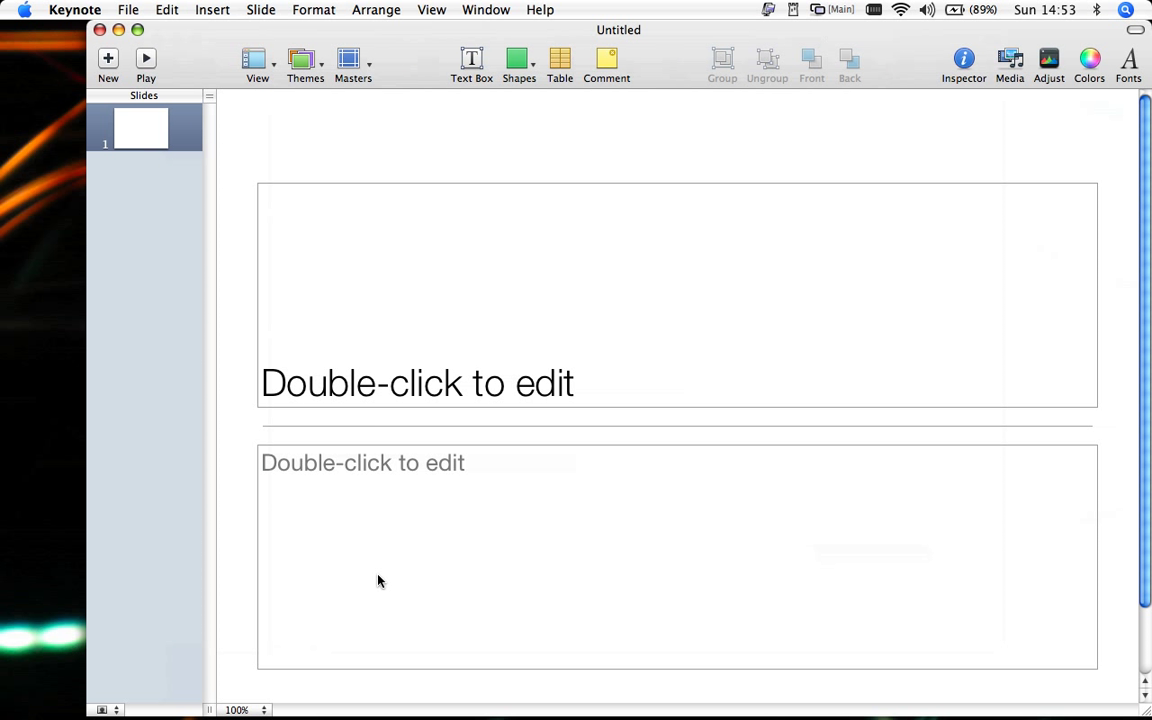
- Shrink the Keynote window and set the zoom to Fit in Window
drag(1146, 712, 1012, 628)
click(254, 624)
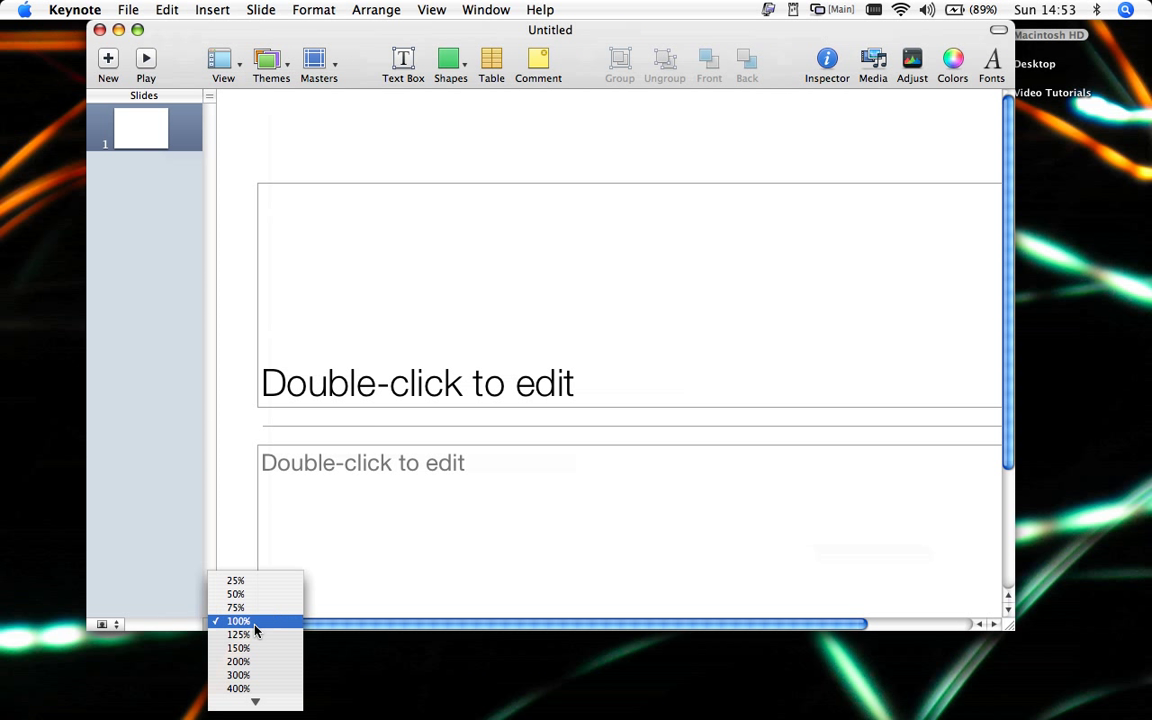
click(252, 701)
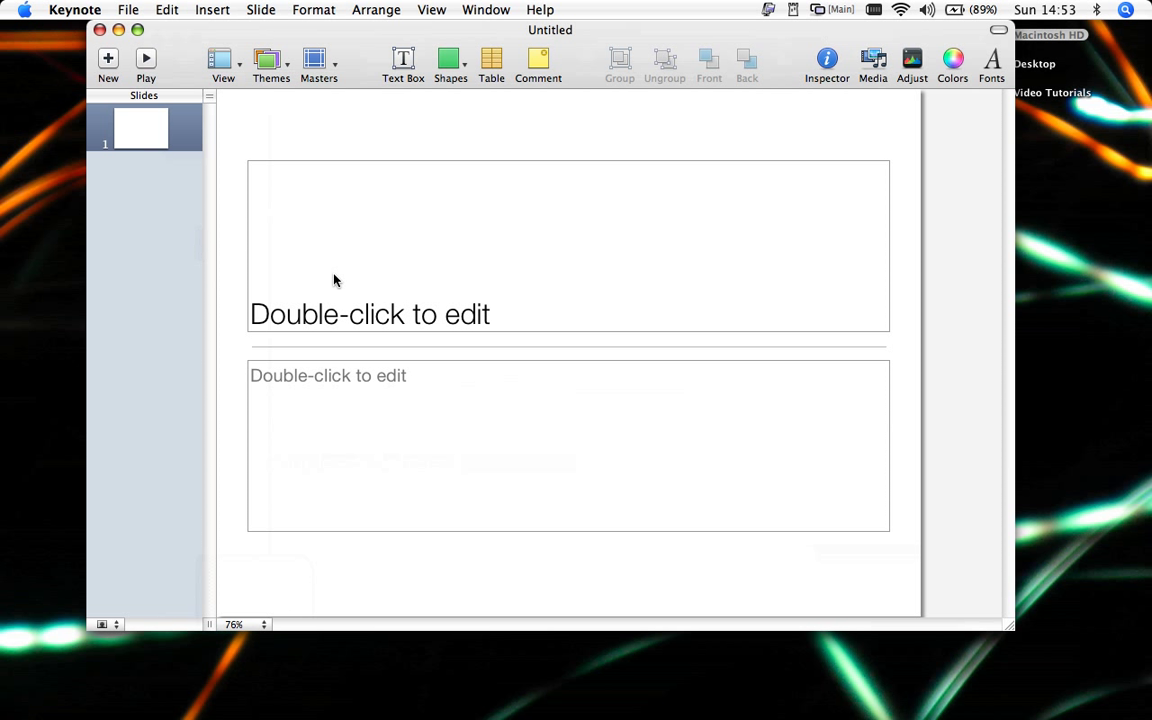
- Enter 'title' as the slide 1 title and 'demo' as its subtitle
click(336, 318)
click(334, 317)
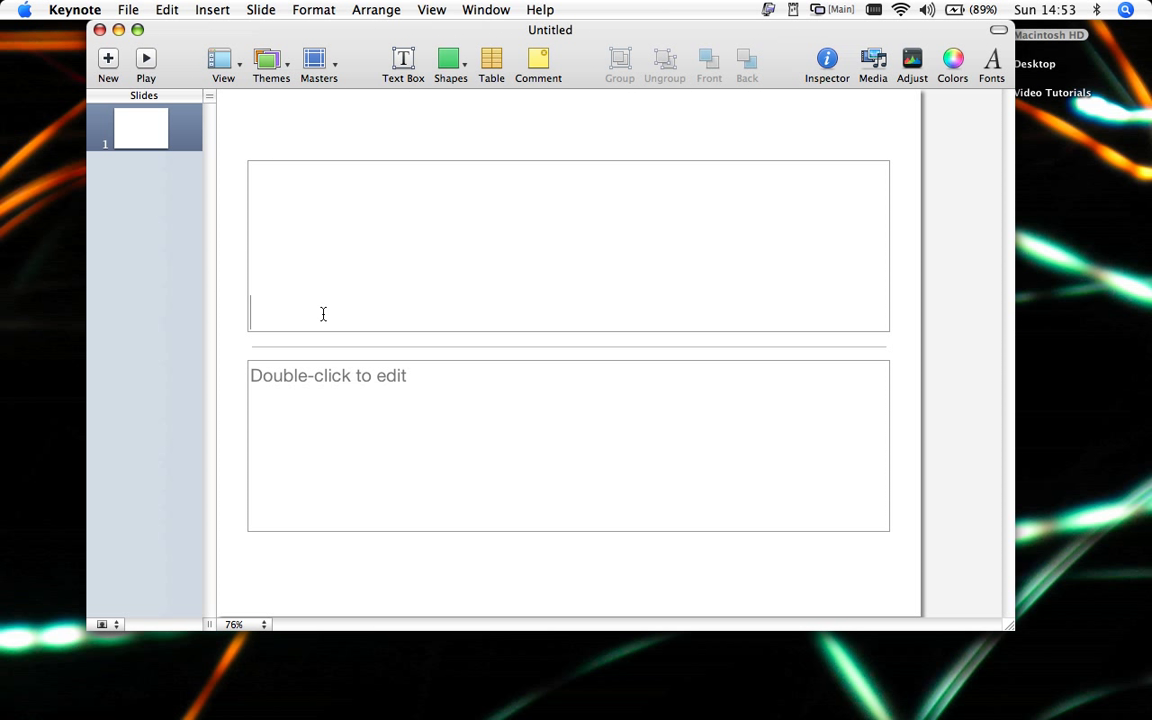
text(title)
double_click(329, 373)
text(demo)
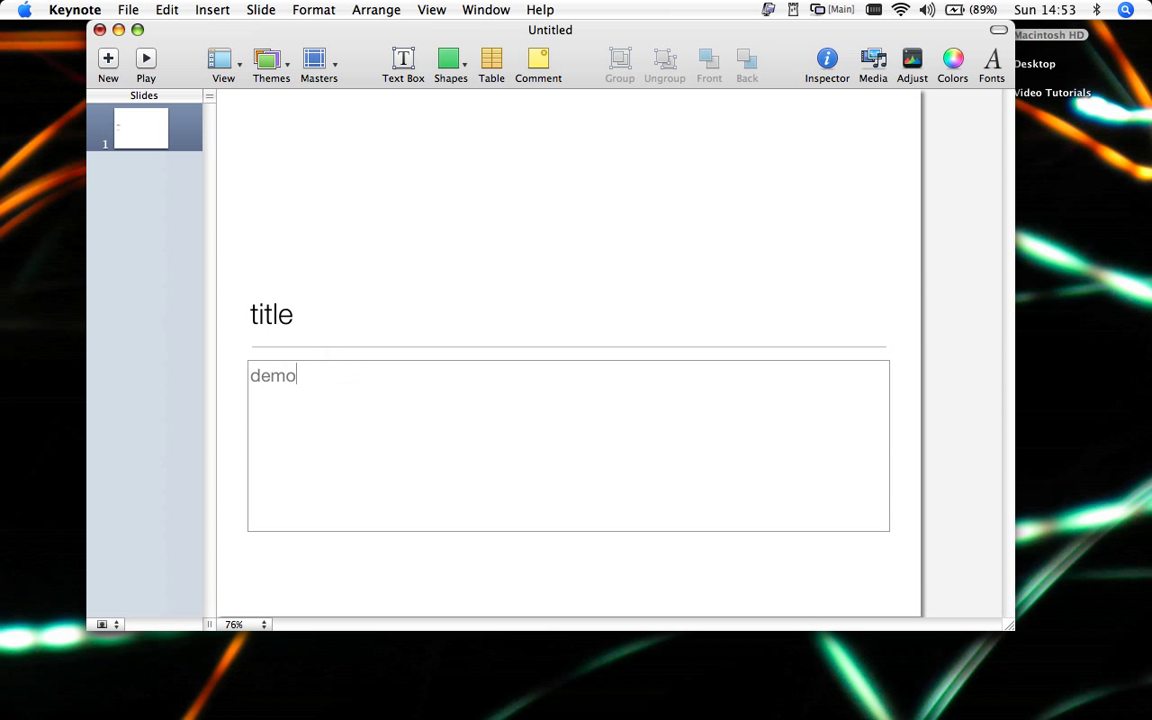
click(156, 240)
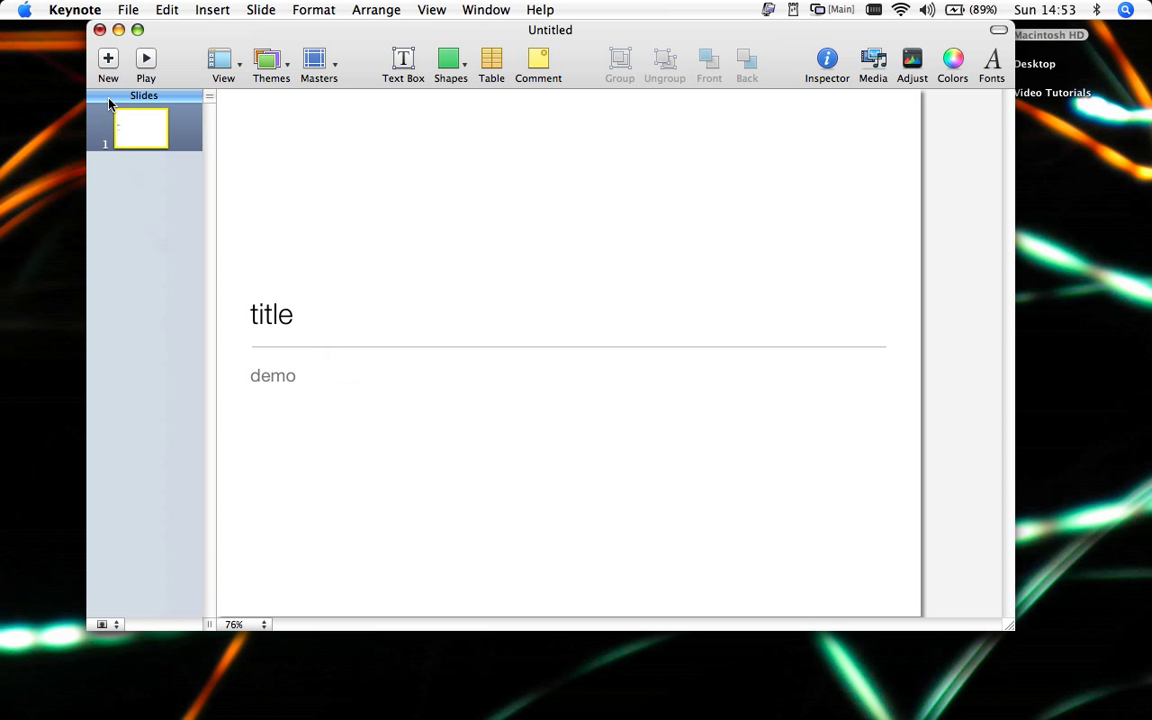
- Add four new slides so the deck has five
click(108, 61)
click(108, 61)
click(108, 61)
click(108, 61)
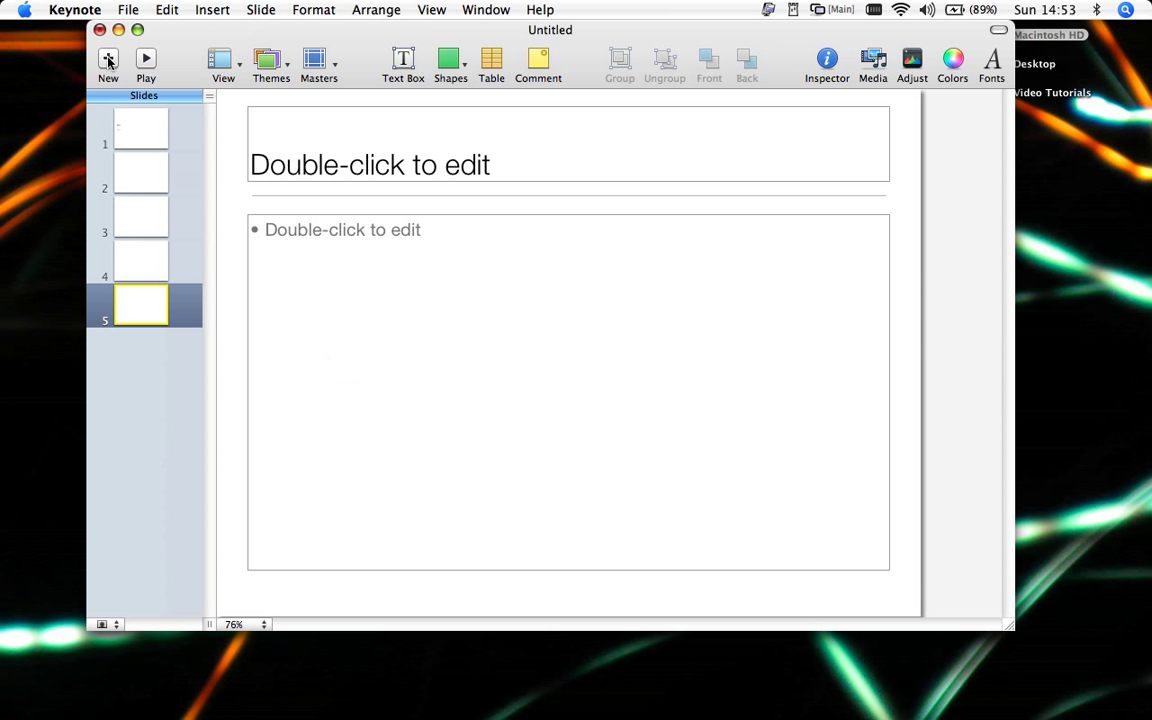
- Title slide 2 'instructions' with bullets part 1, part 2 and part 3
click(153, 168)
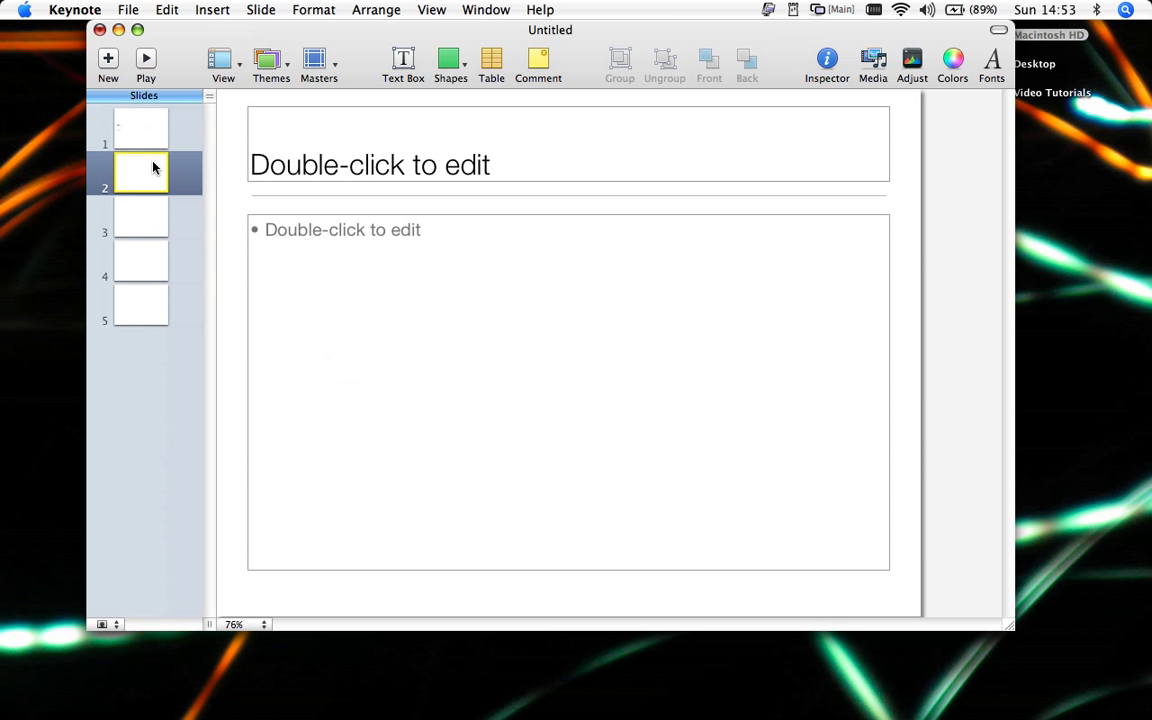
double_click(376, 166)
text(instr)
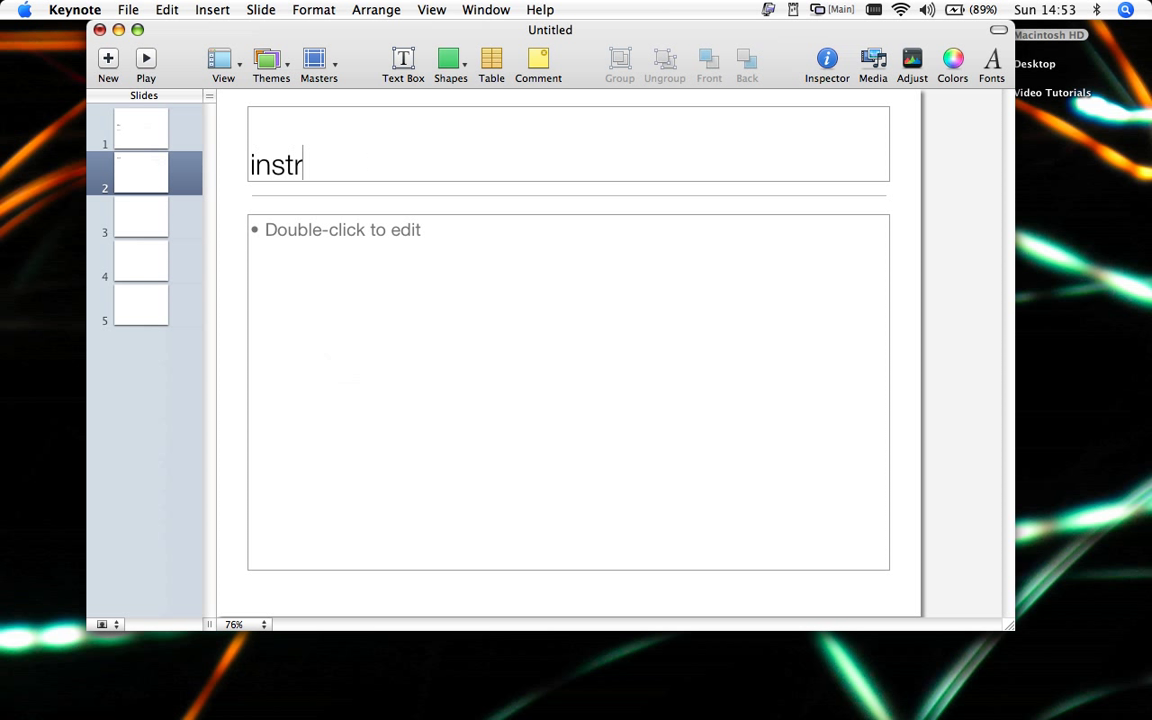
text(uctions)
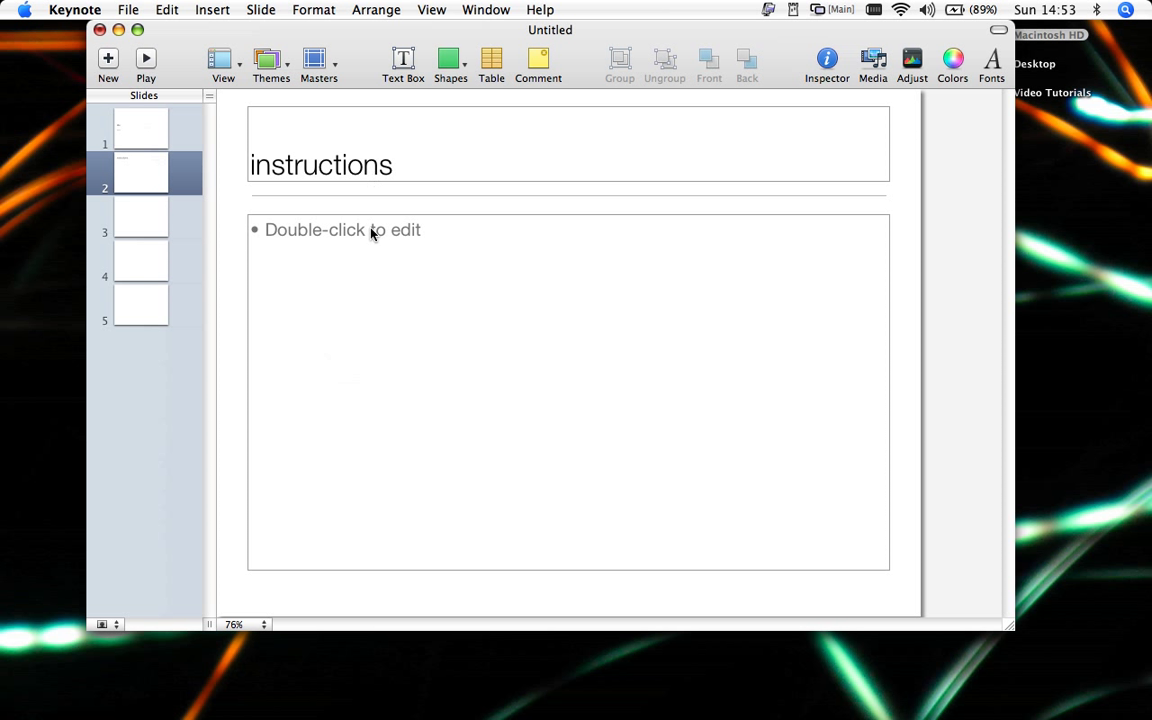
double_click(371, 231)
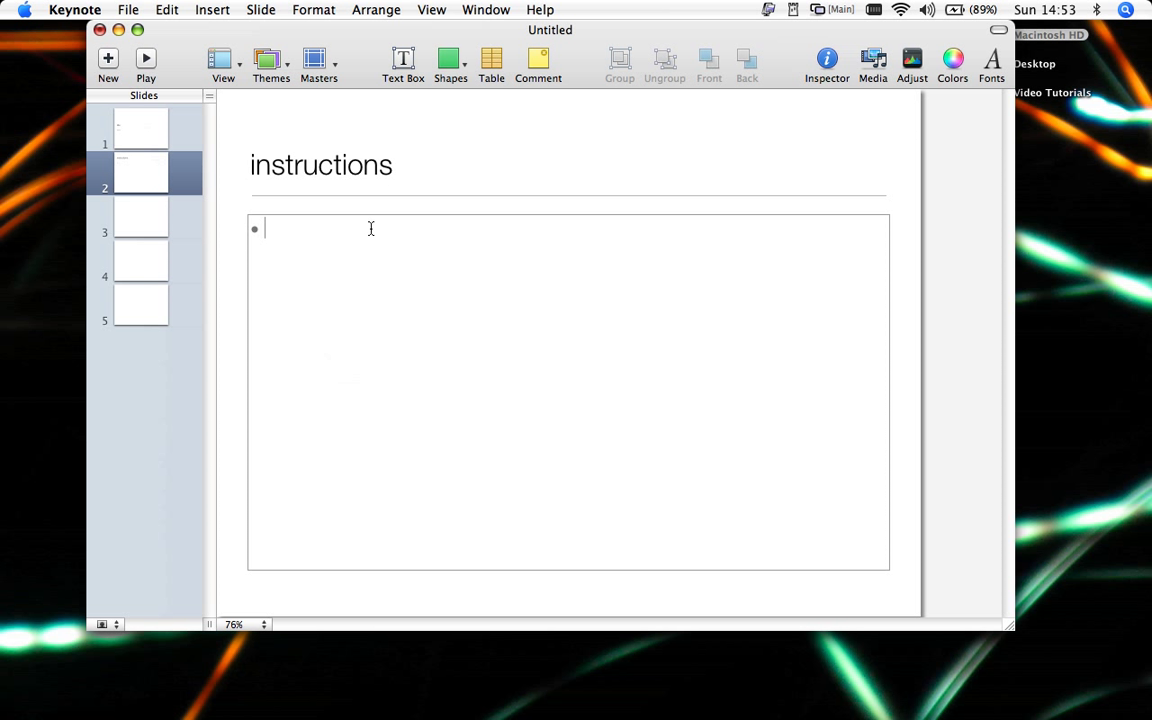
text(part)
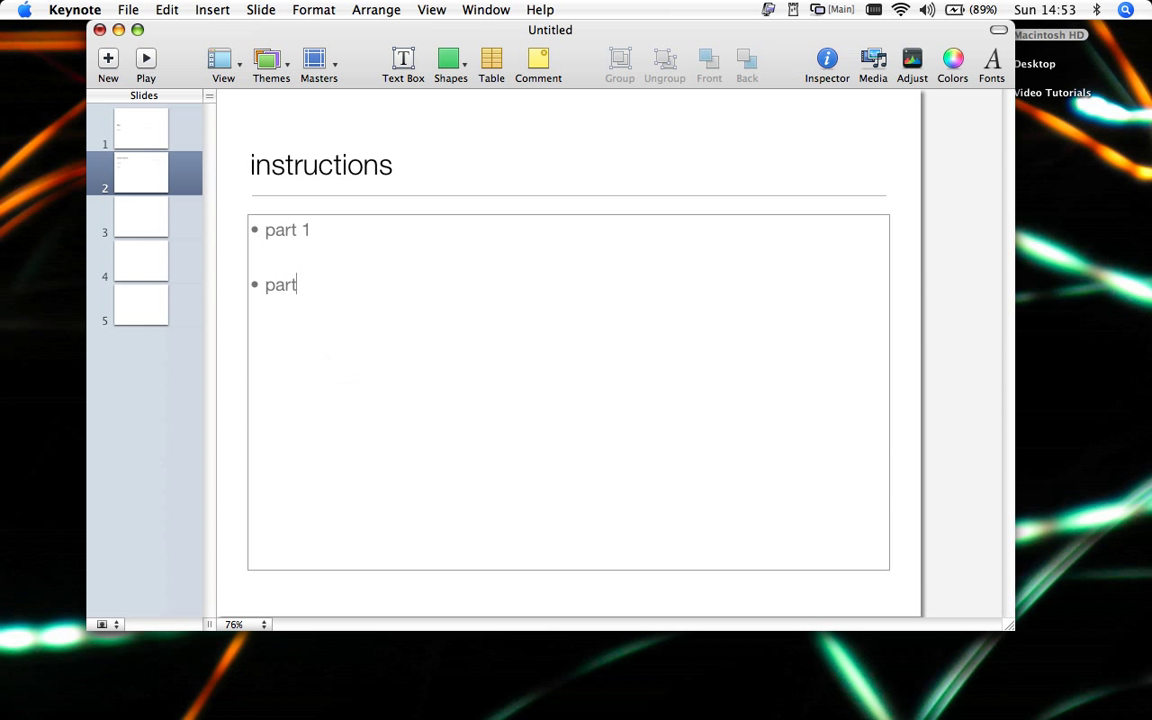
text(part 3)
click(140, 213)
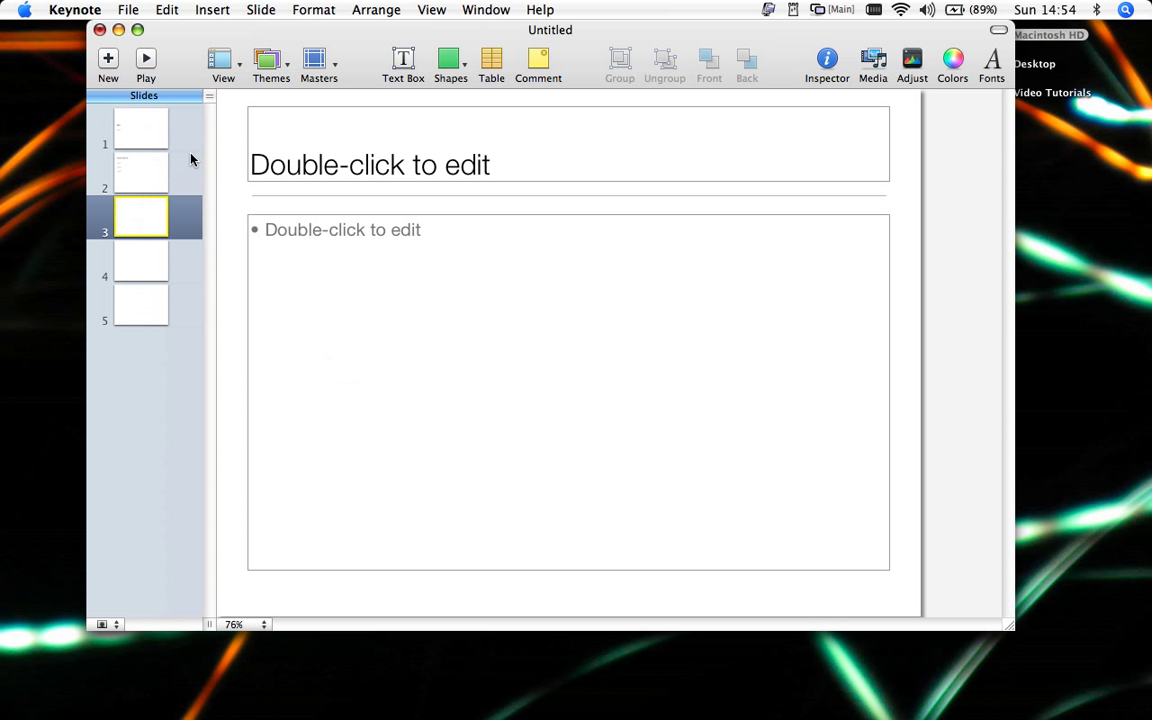
- Apply the Leather Book theme to slide 3, then to all five slides
click(286, 67)
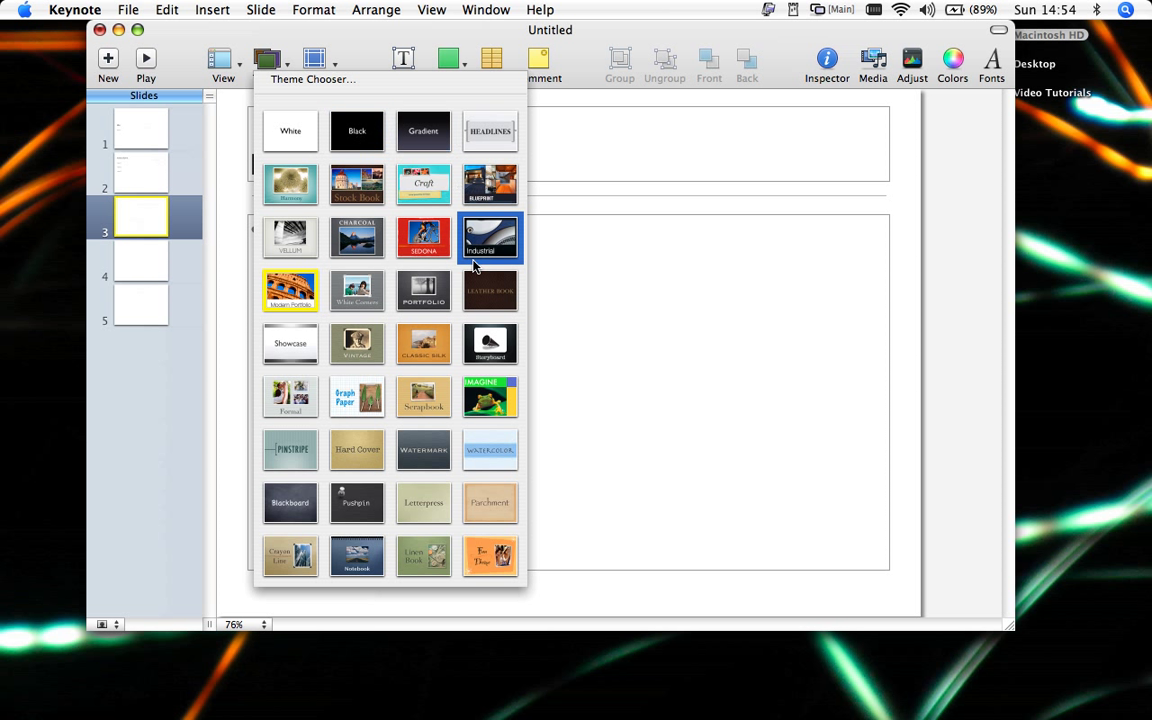
click(491, 300)
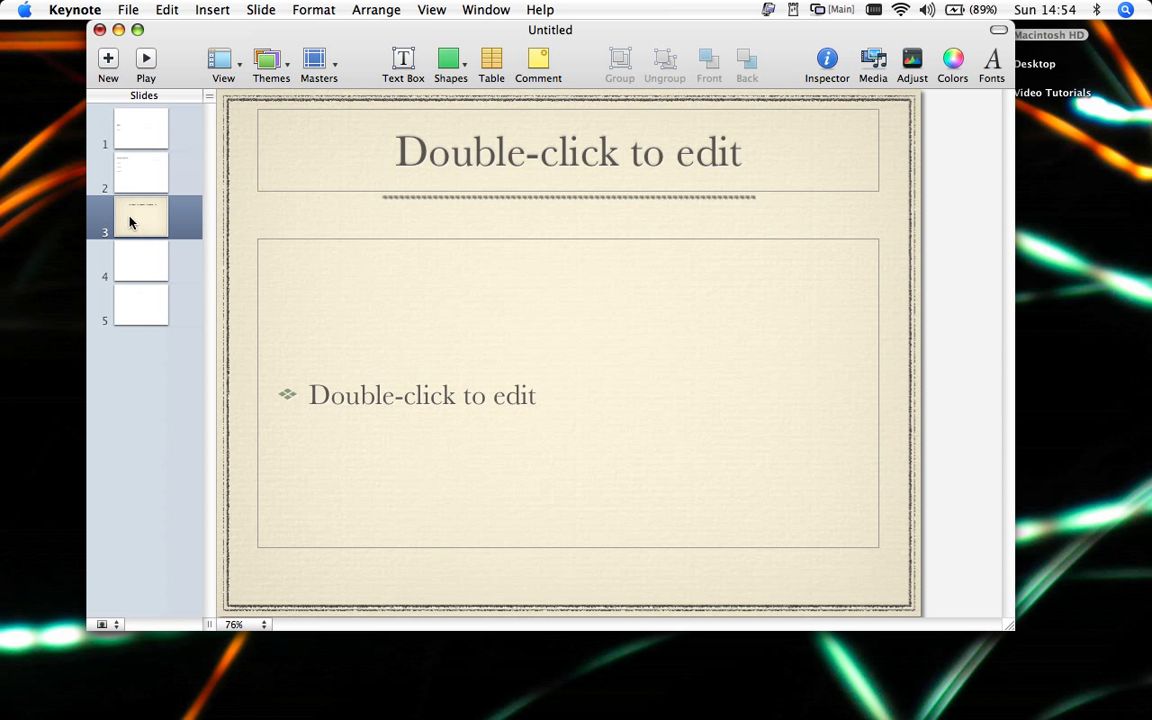
click(136, 302)
shift+click(128, 132)
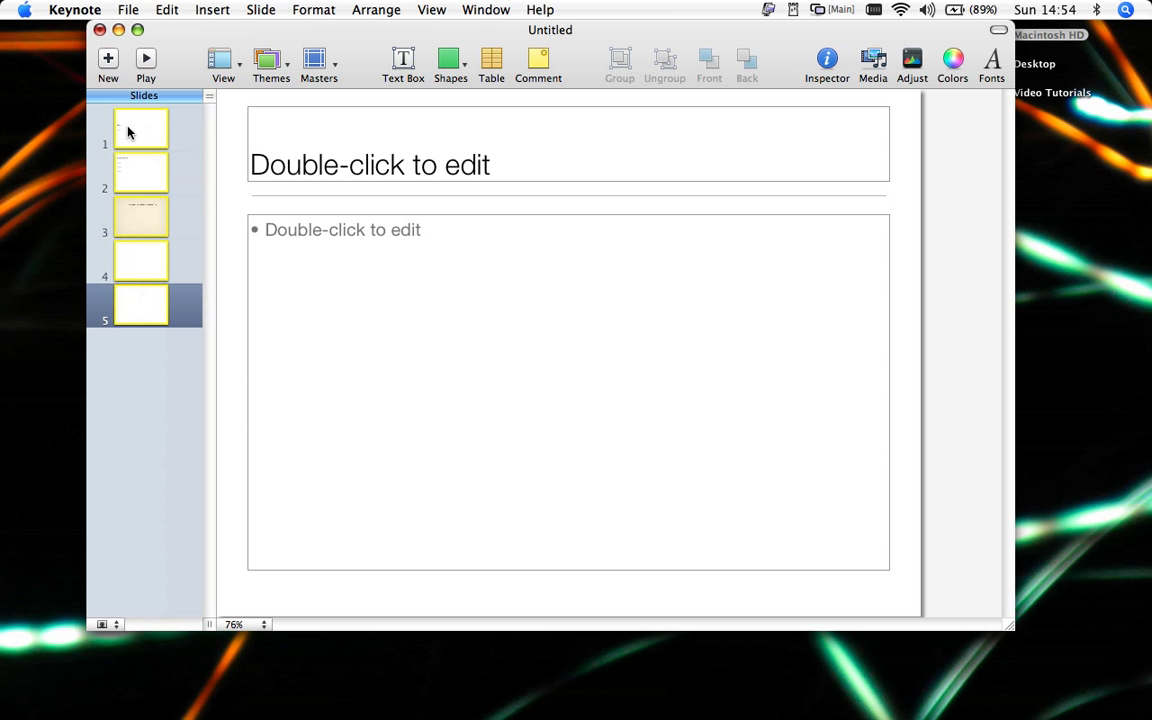
click(263, 66)
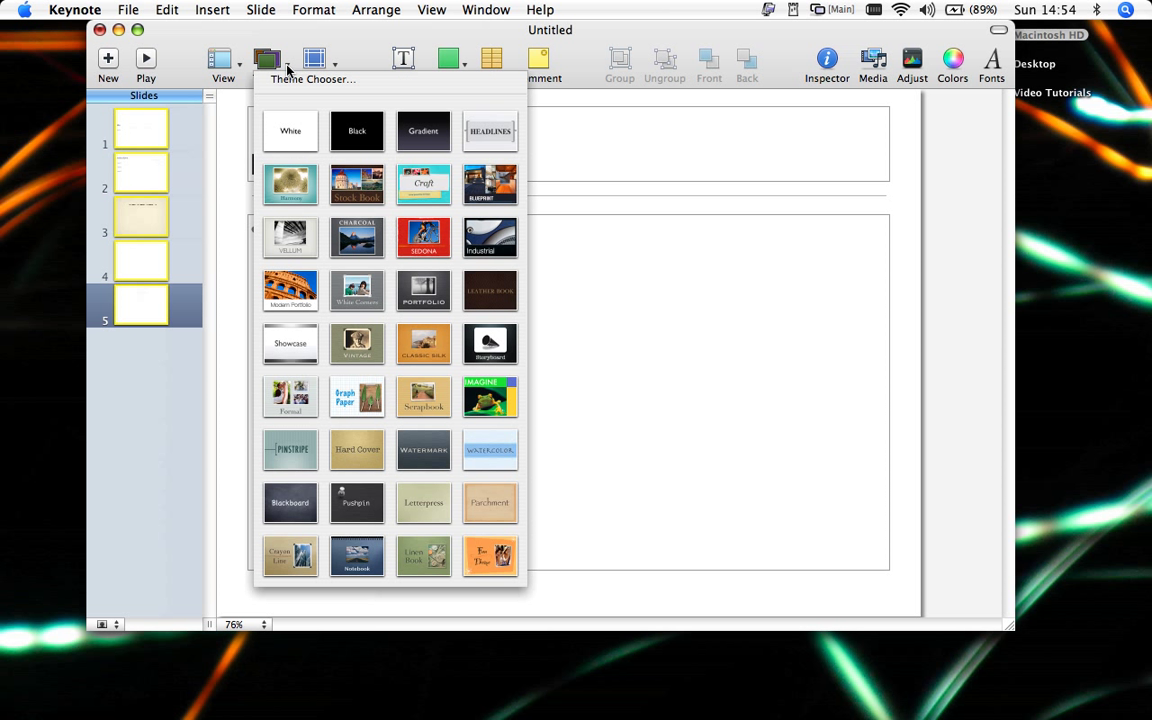
click(489, 300)
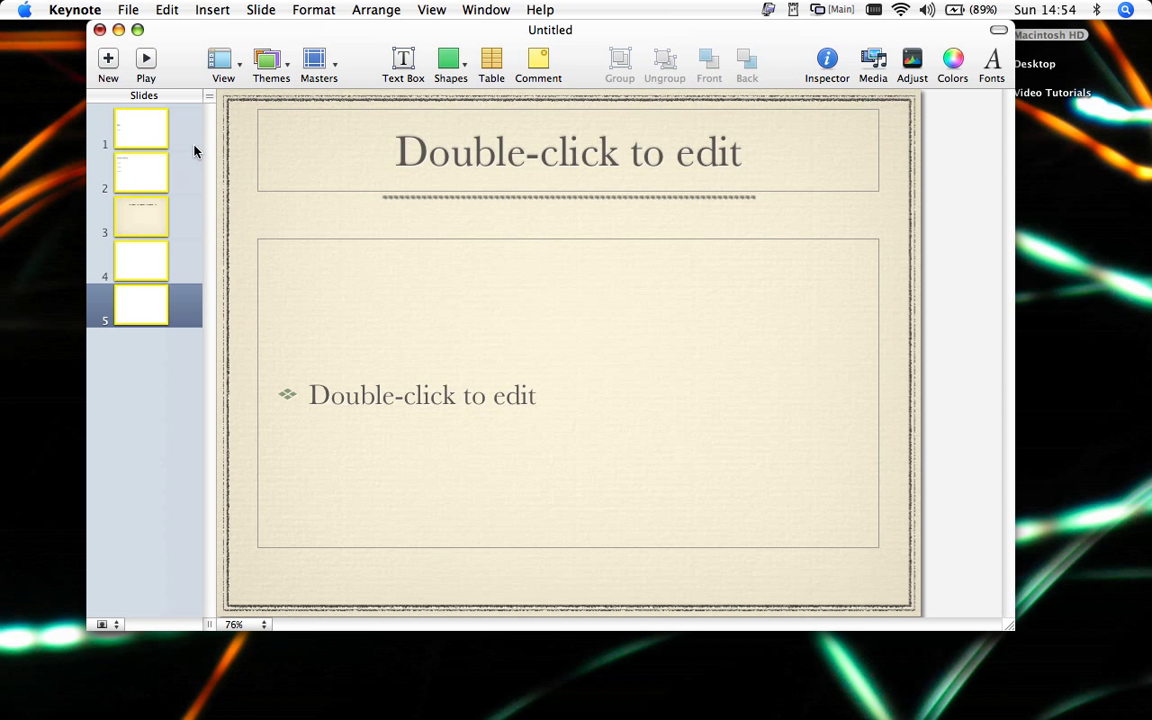
click(190, 145)
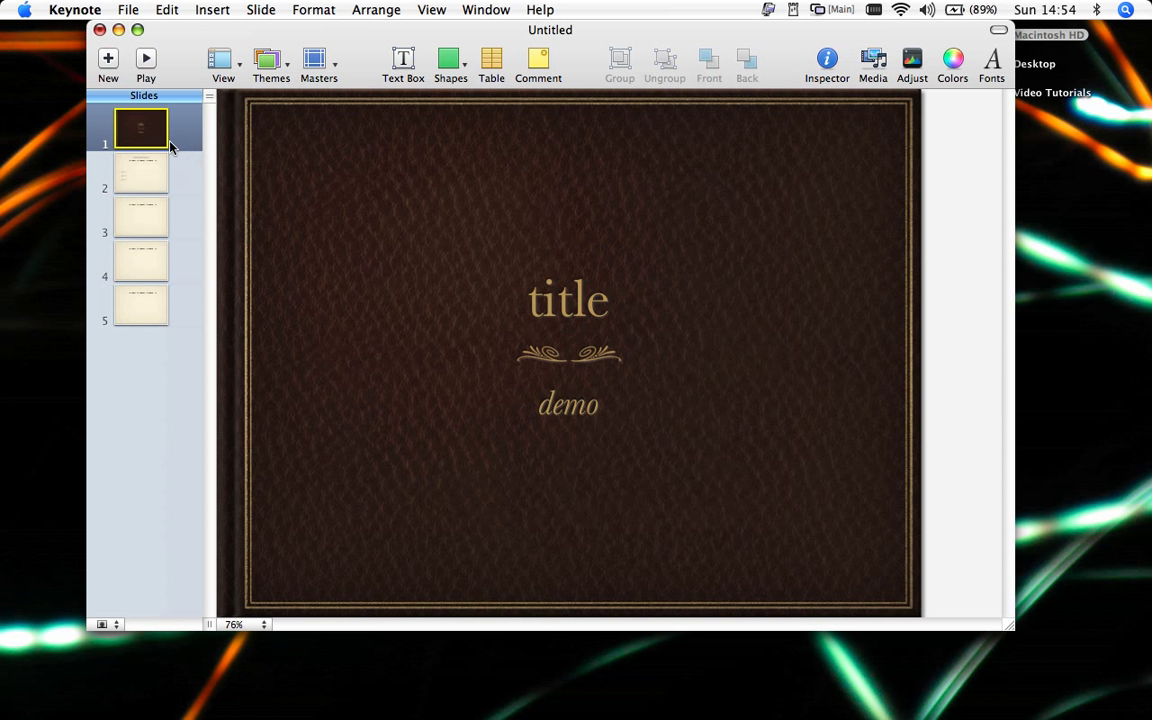
click(155, 182)
click(151, 208)
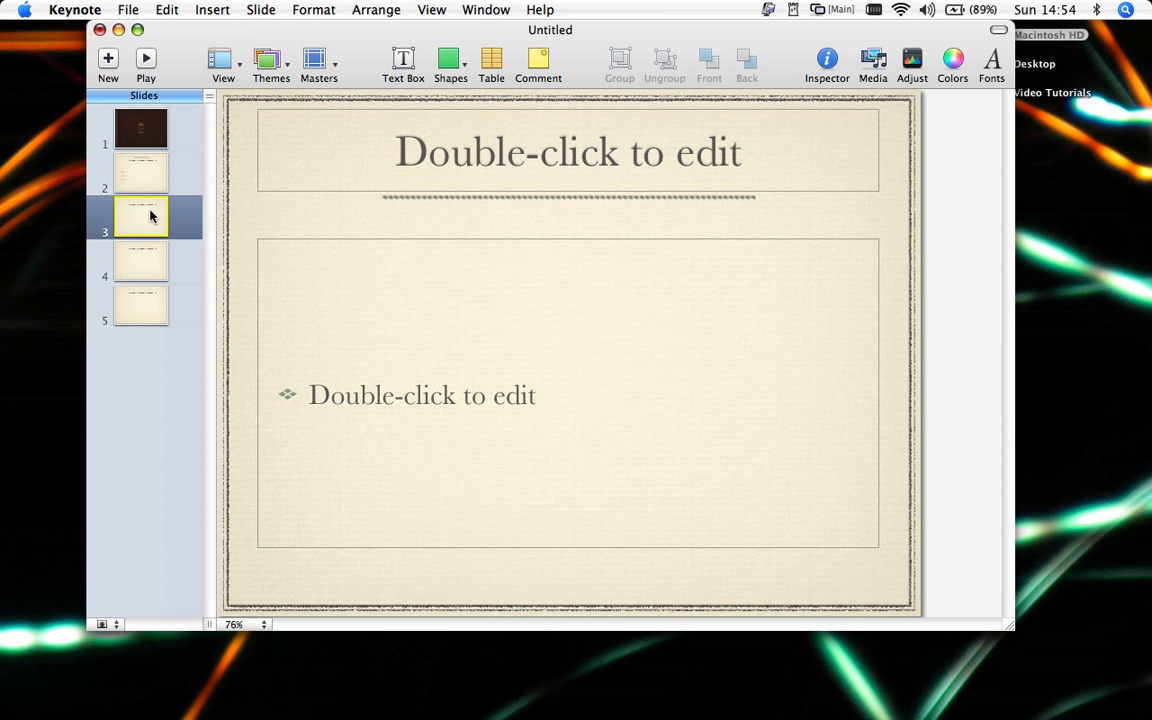
- Undo both theme changes to restore the plain white look, showing slide 3
click(165, 10)
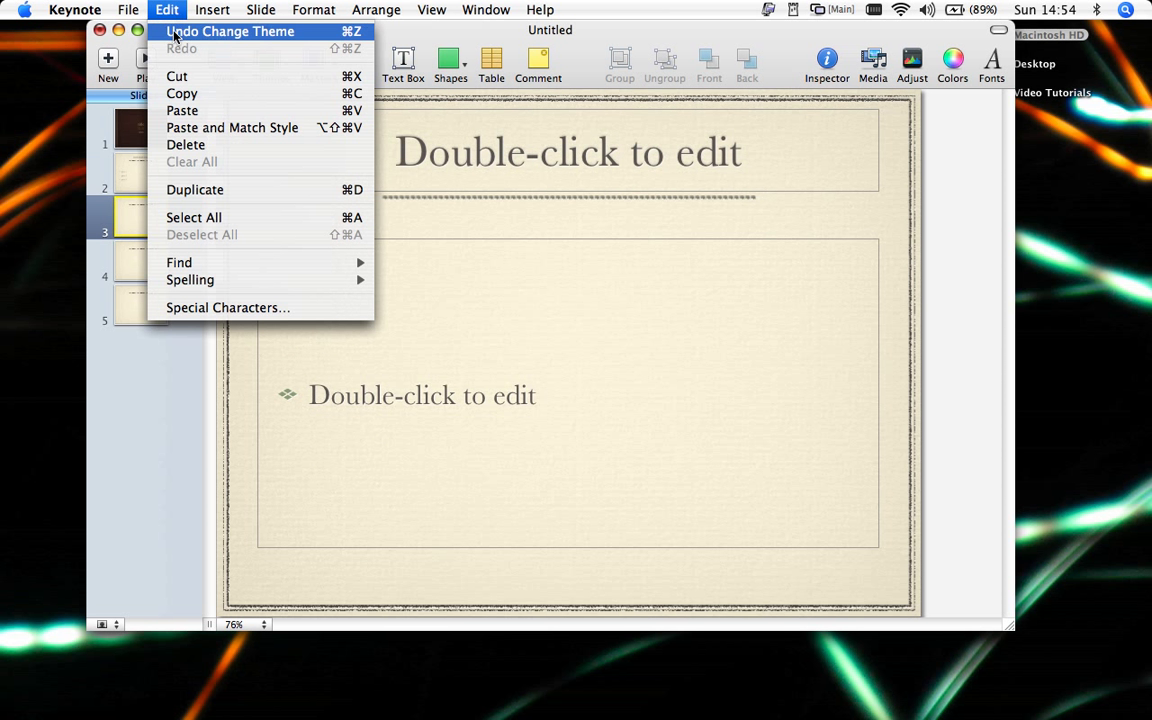
click(170, 32)
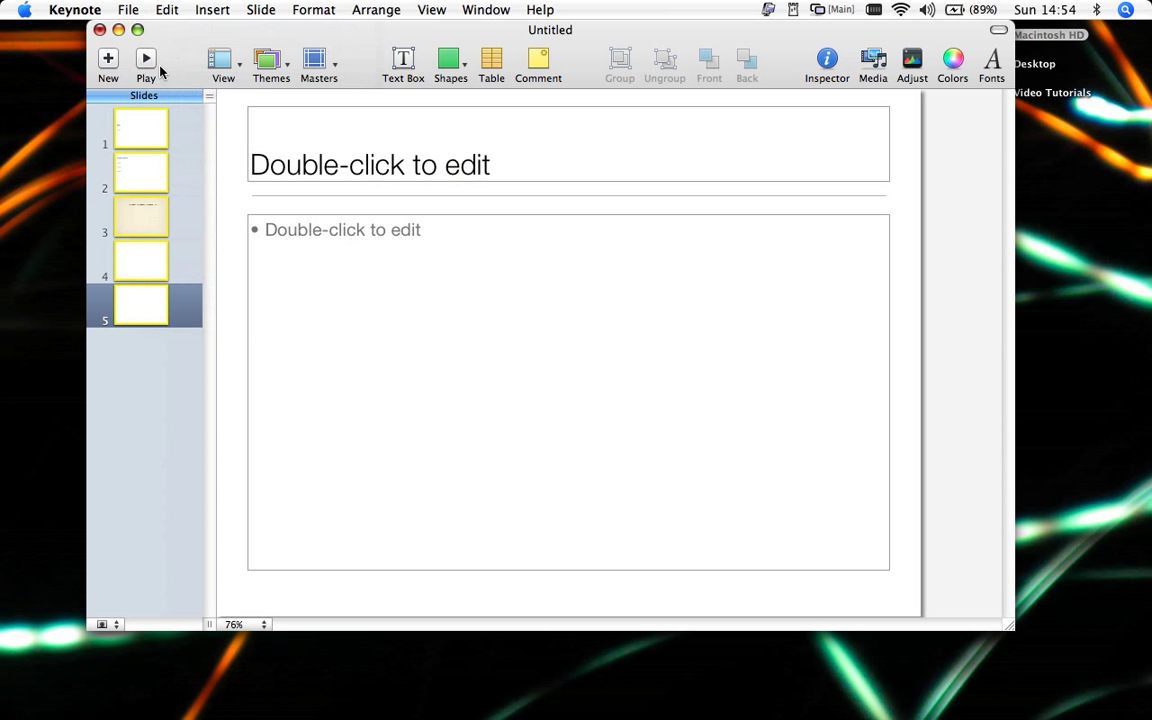
click(160, 10)
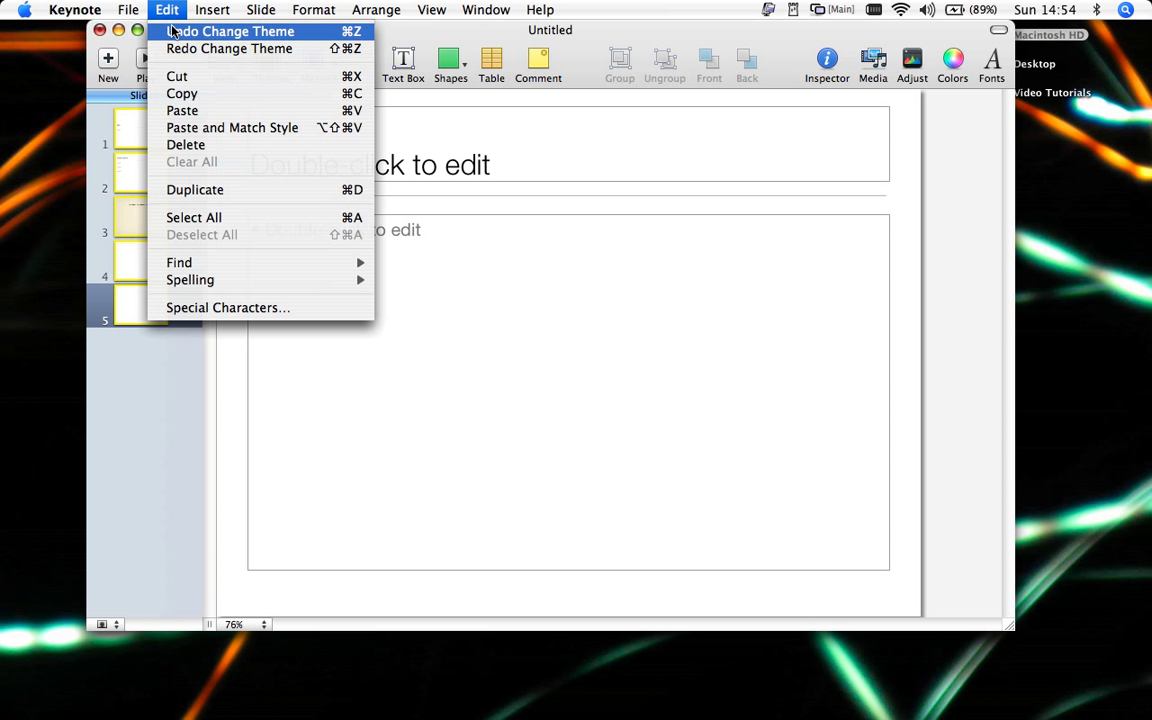
click(170, 32)
click(153, 232)
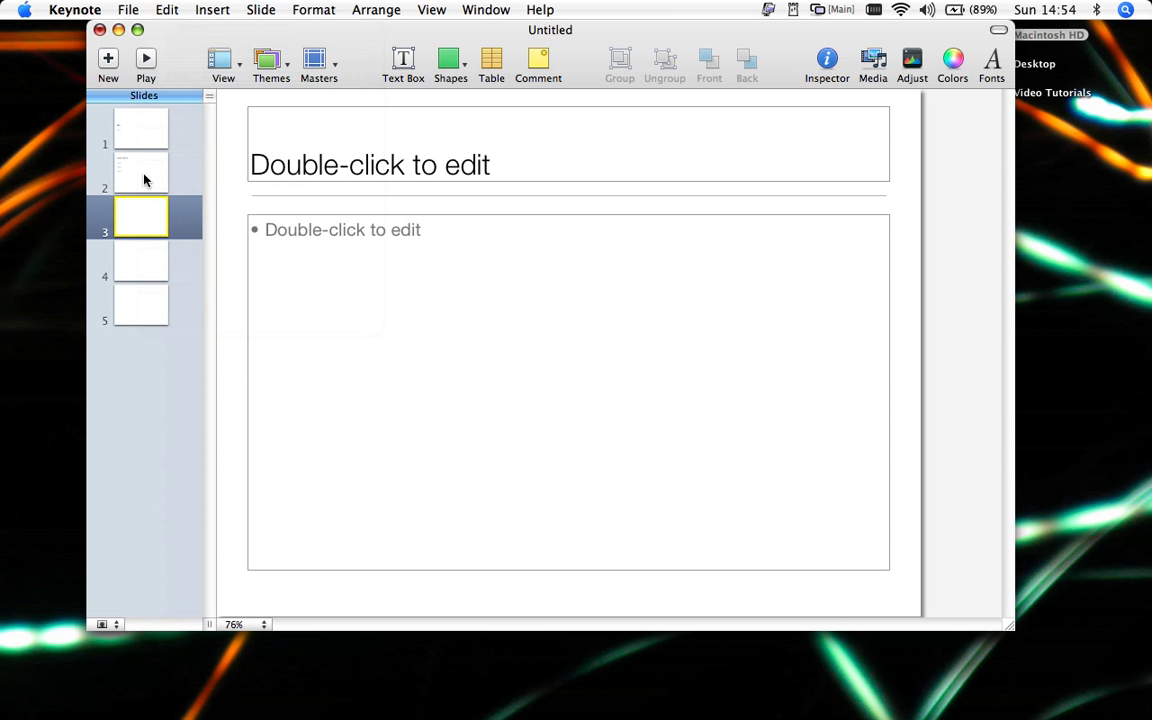
- Set slide 2's 'part 1' bullet to Helvetica Bold at 64 points
click(144, 179)
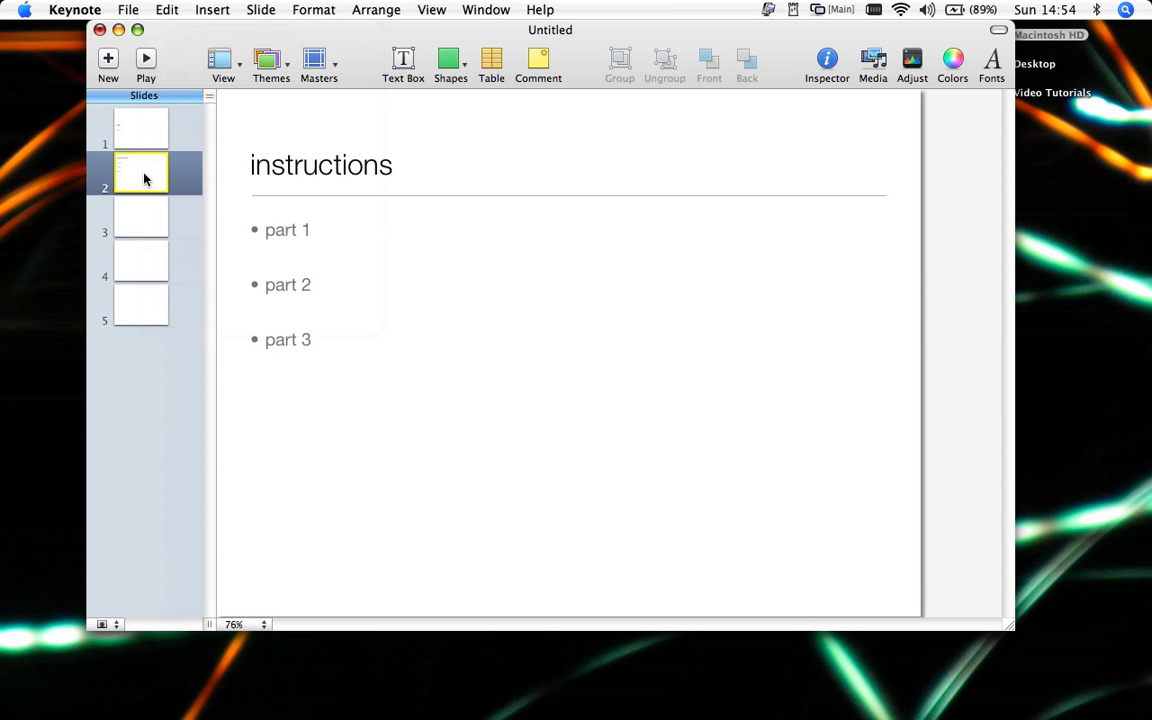
double_click(290, 231)
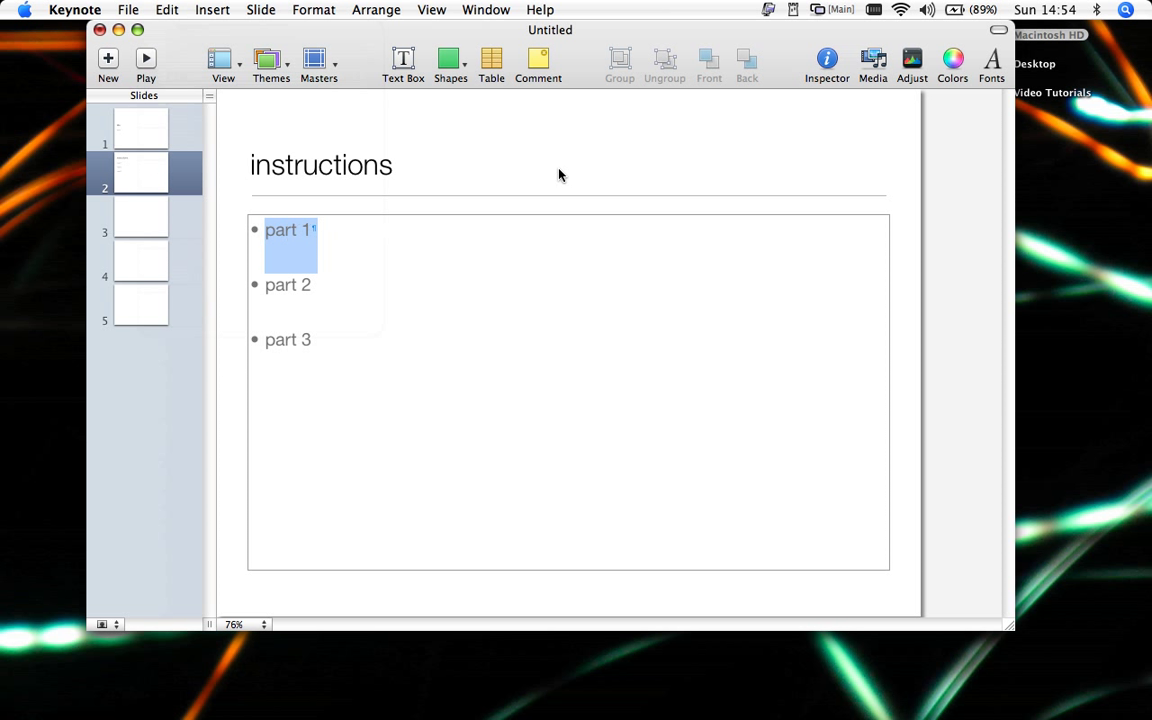
click(991, 66)
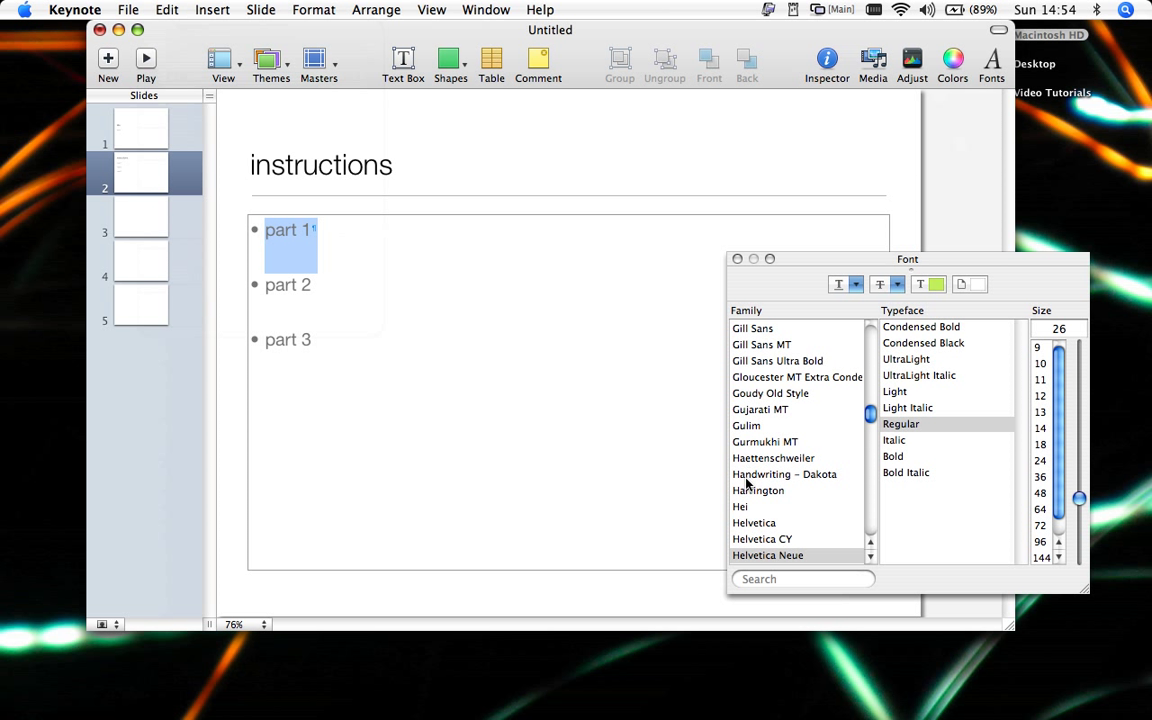
click(749, 523)
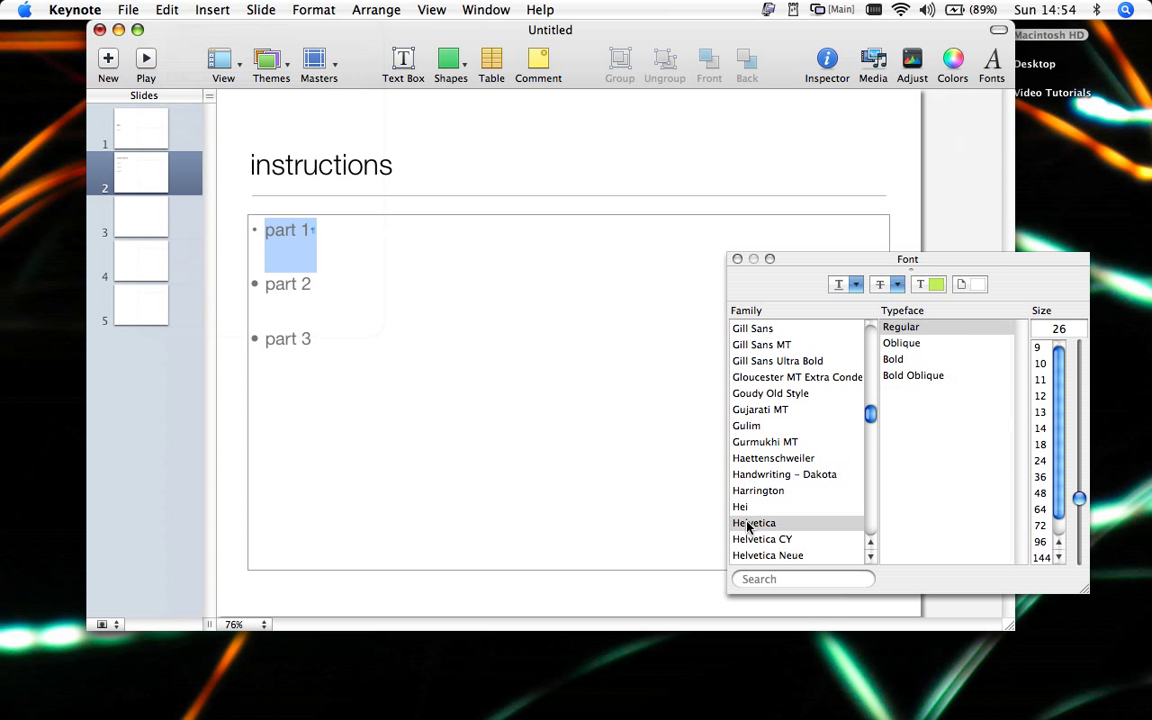
click(894, 359)
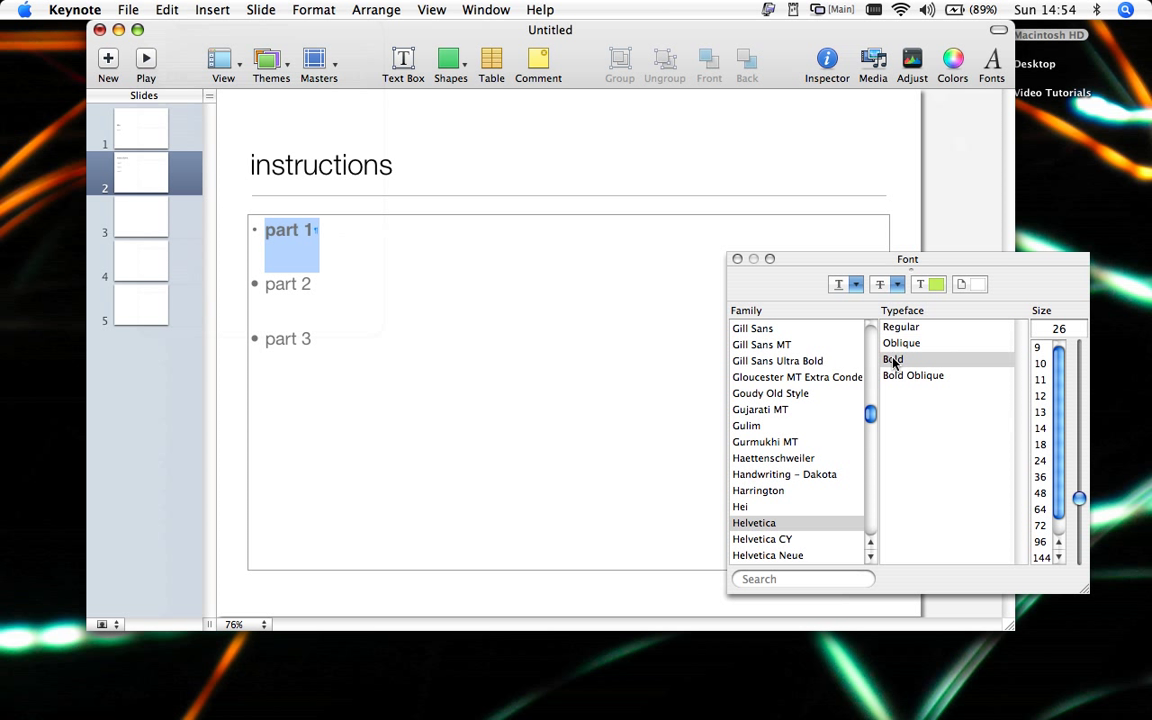
click(1041, 444)
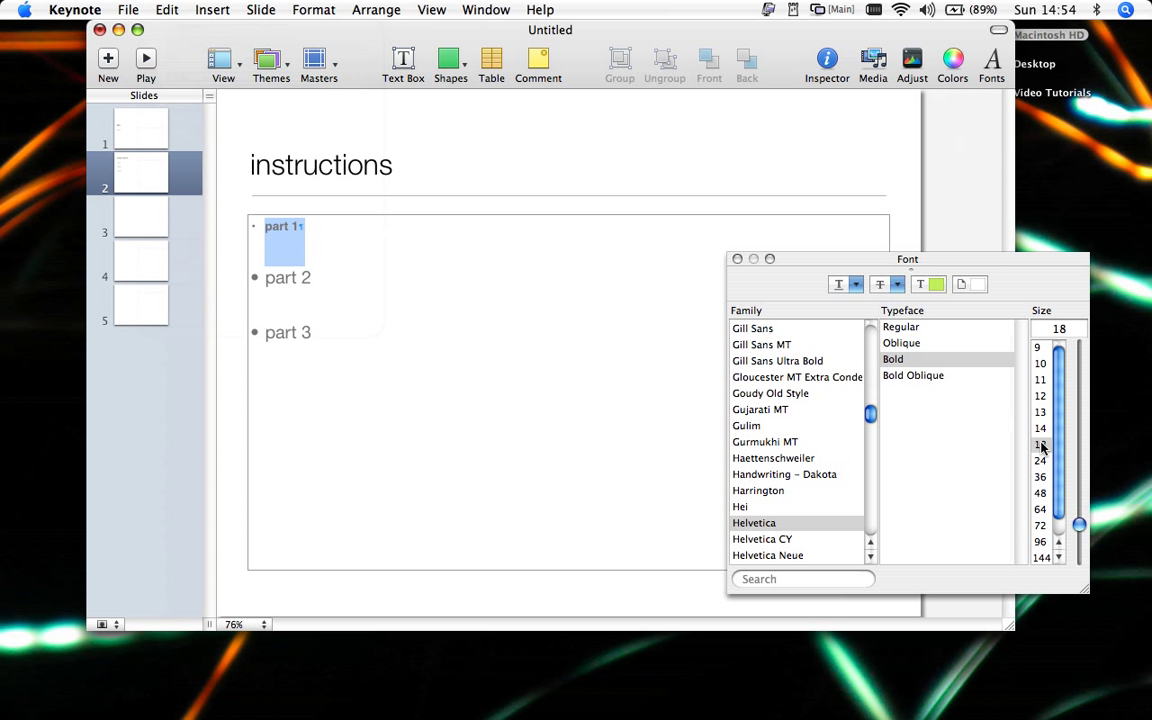
click(1040, 509)
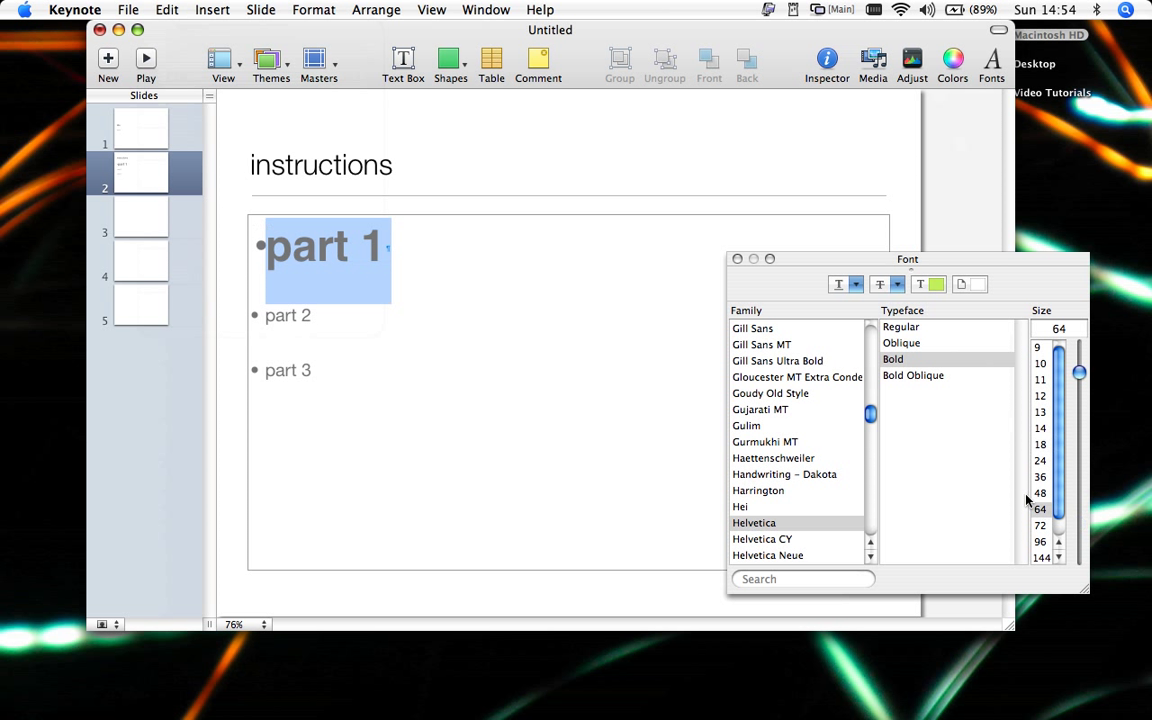
click(737, 259)
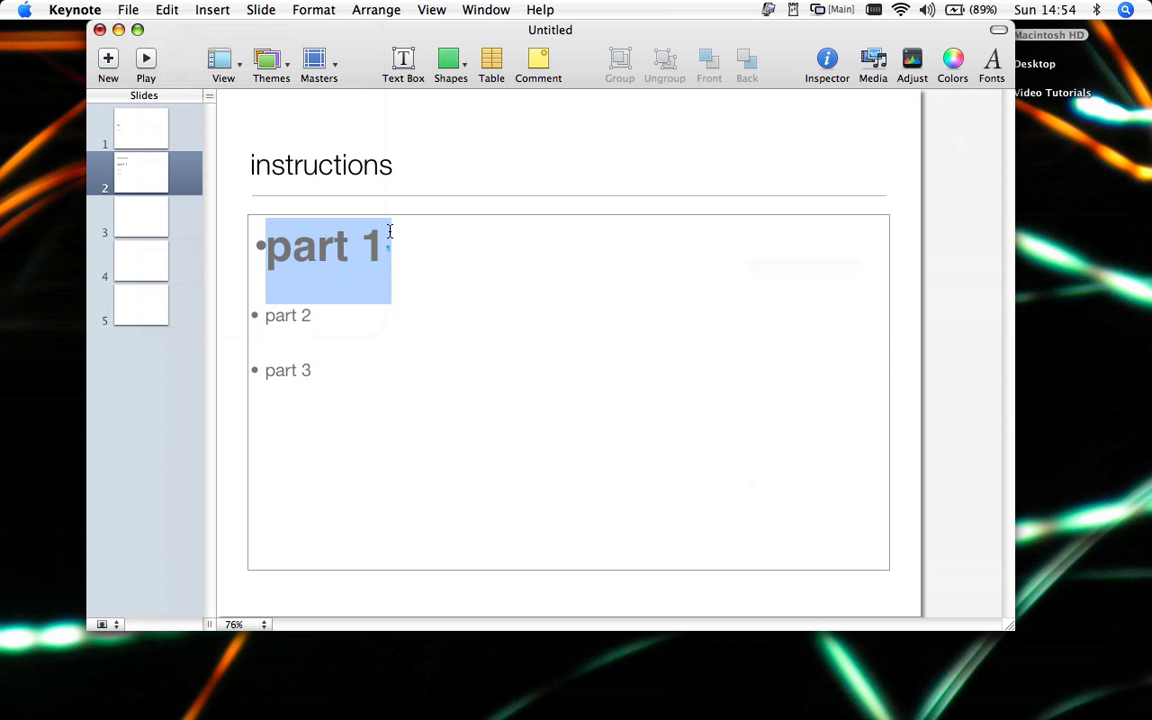
- Insert the MyPicture photo from the Media browser onto slide 3
click(150, 222)
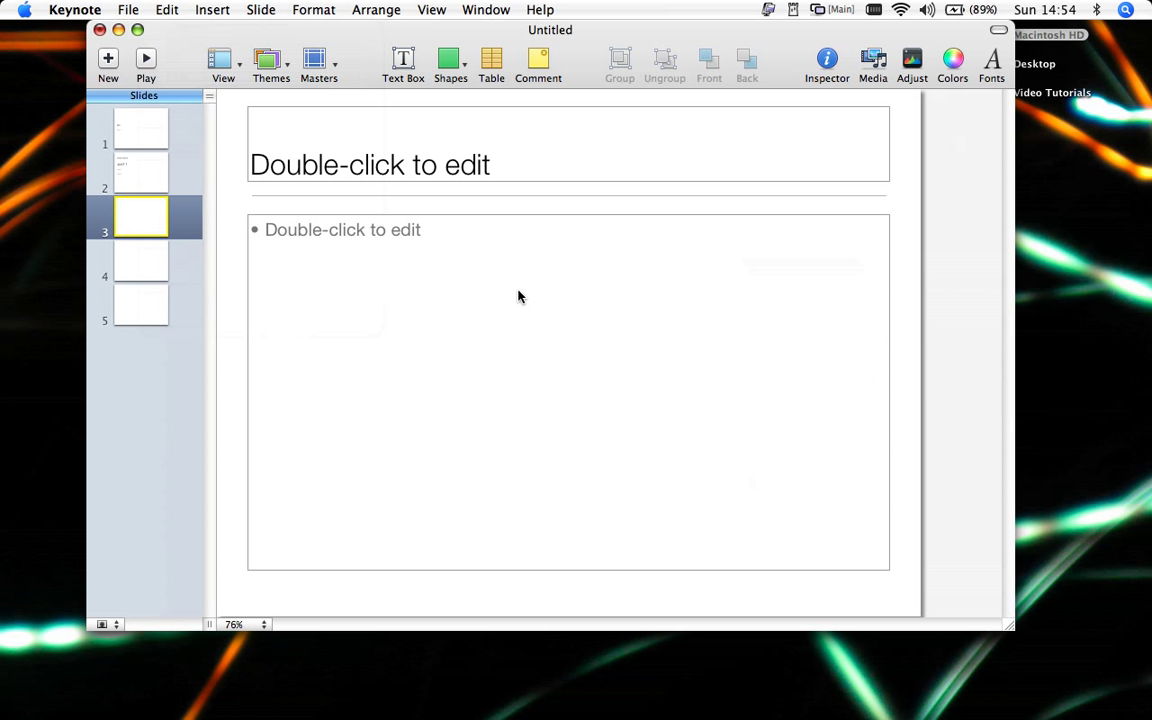
click(872, 60)
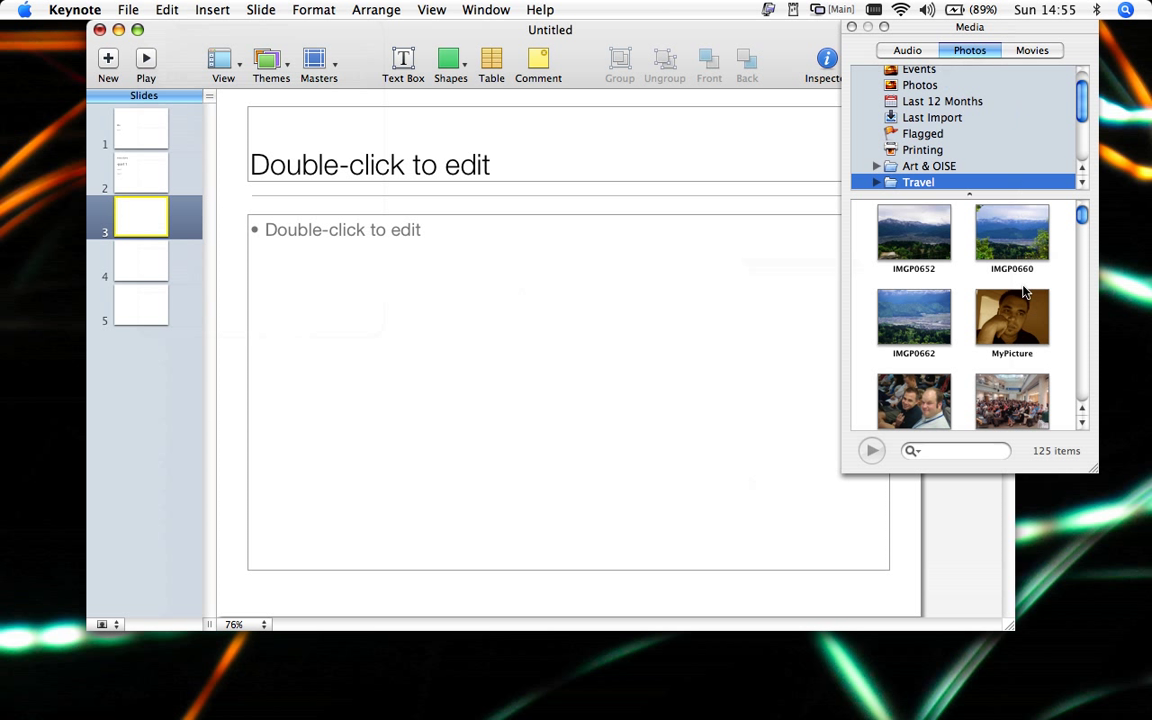
drag(1022, 298, 614, 358)
click(851, 27)
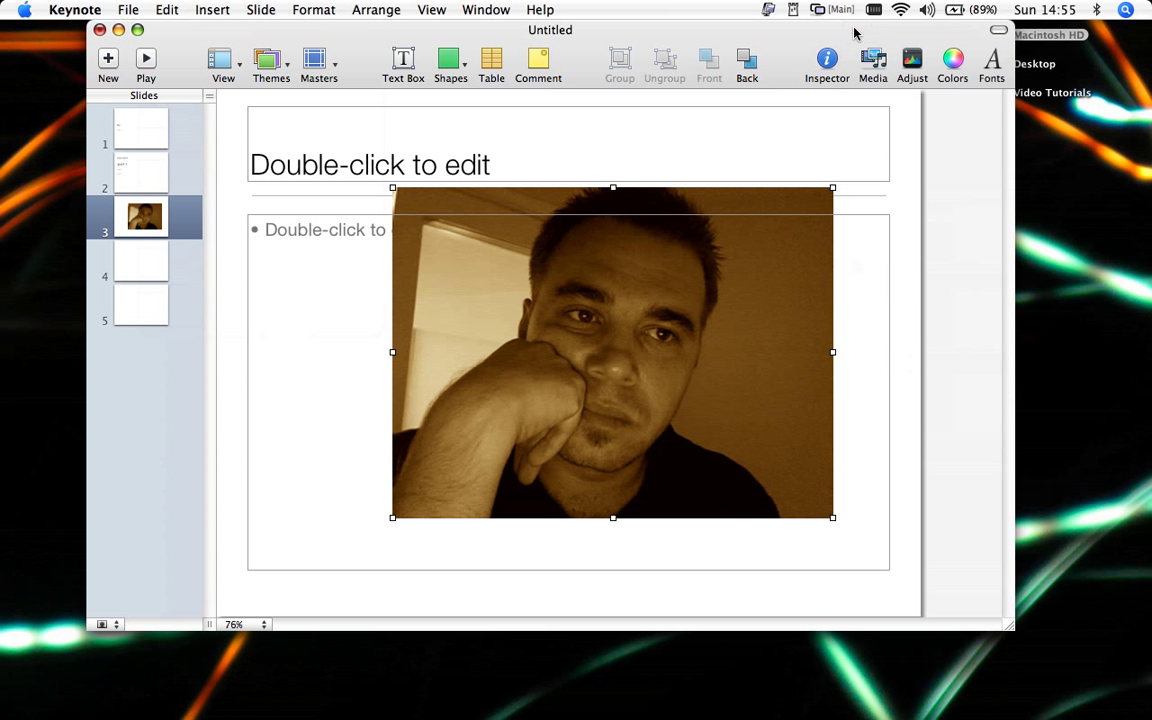
- Shrink the photo and move it to the top-left of the title area
drag(832, 187, 650, 321)
drag(600, 440, 606, 353)
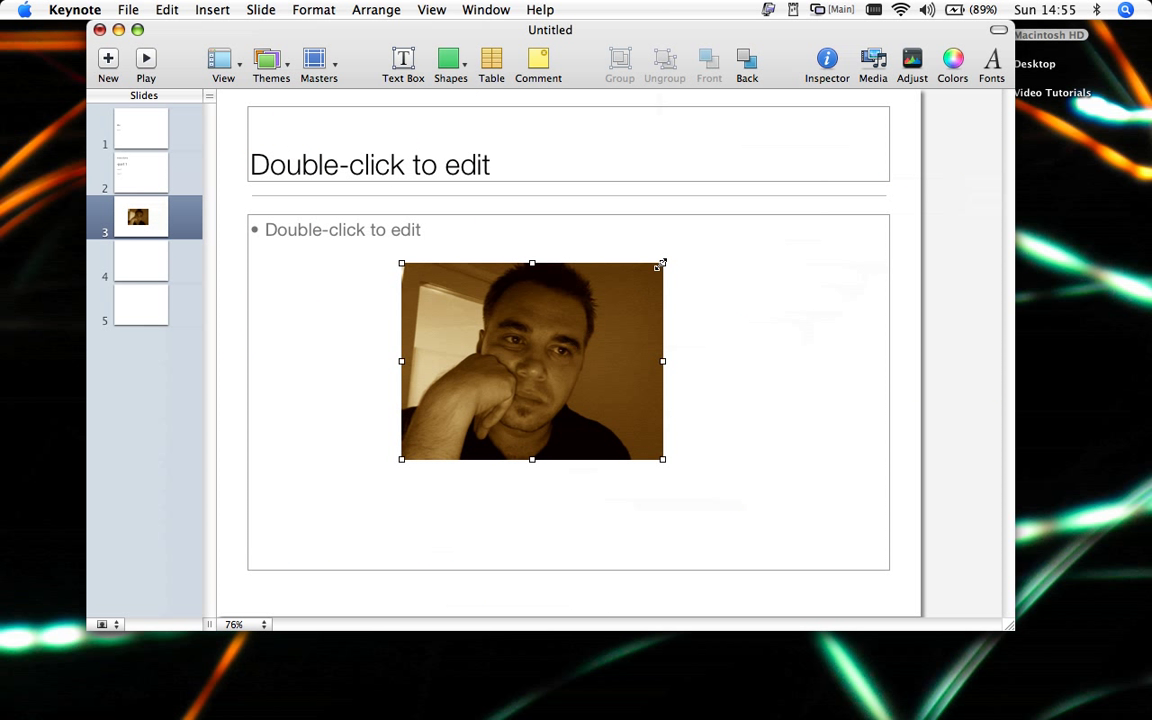
drag(662, 263, 497, 389)
drag(447, 422, 306, 140)
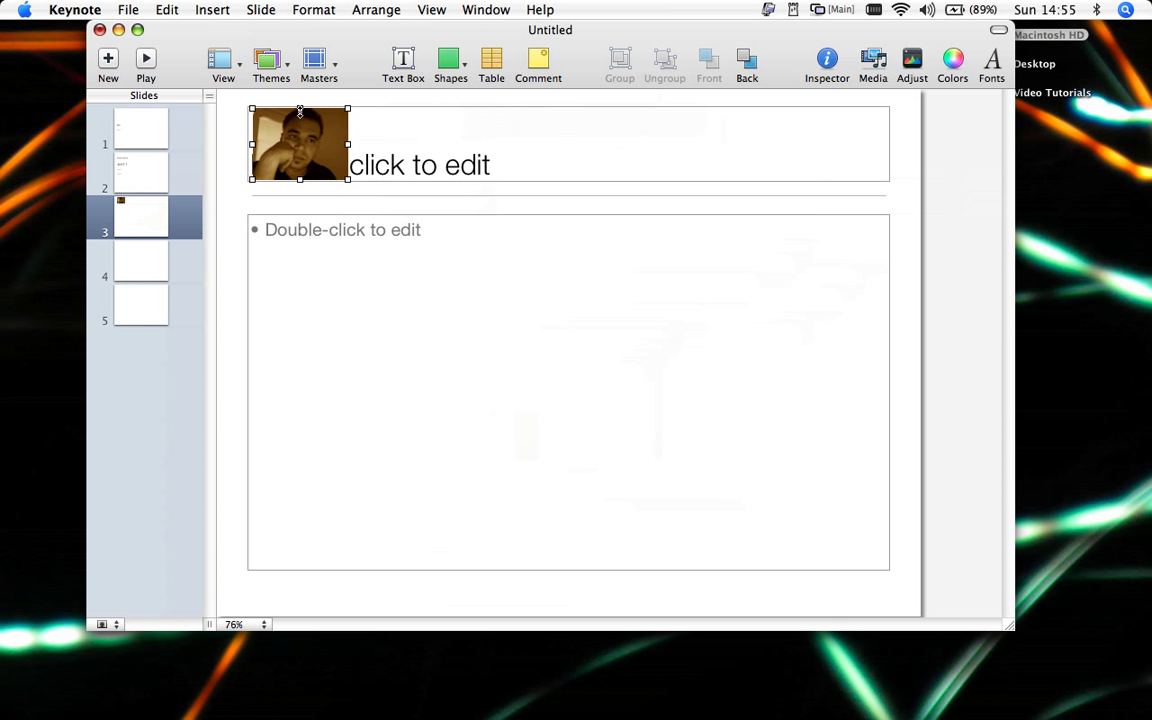
- Send the slide 3 photo behind the title text
click(377, 11)
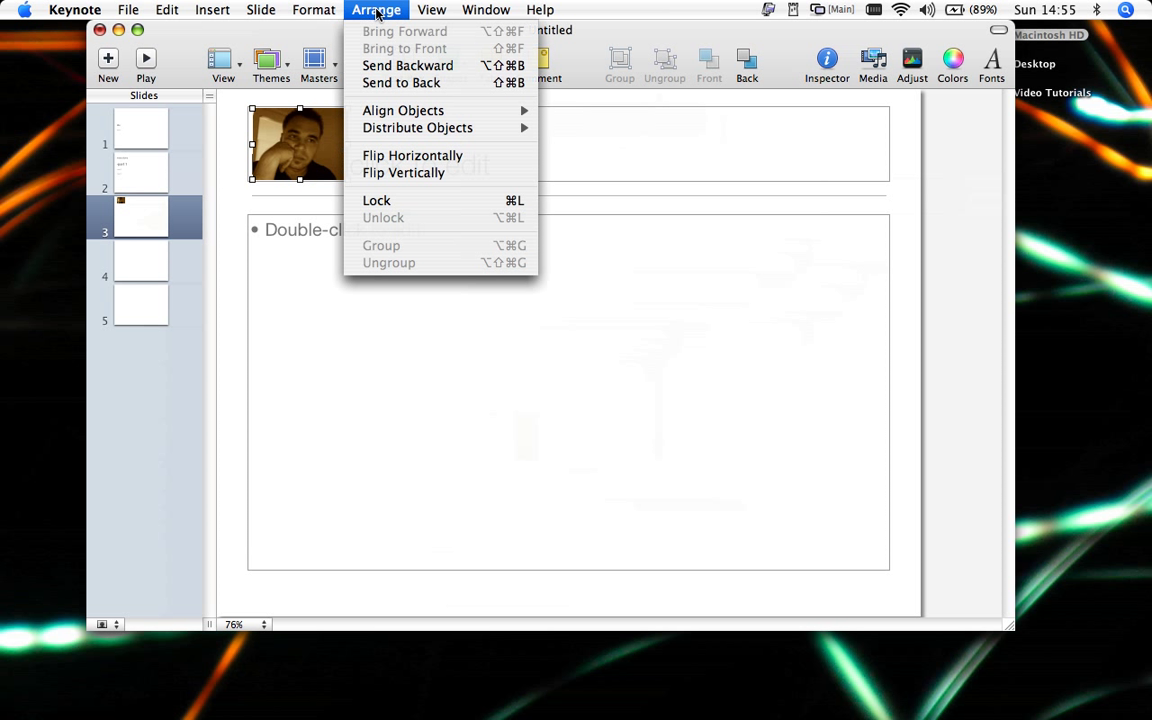
click(381, 84)
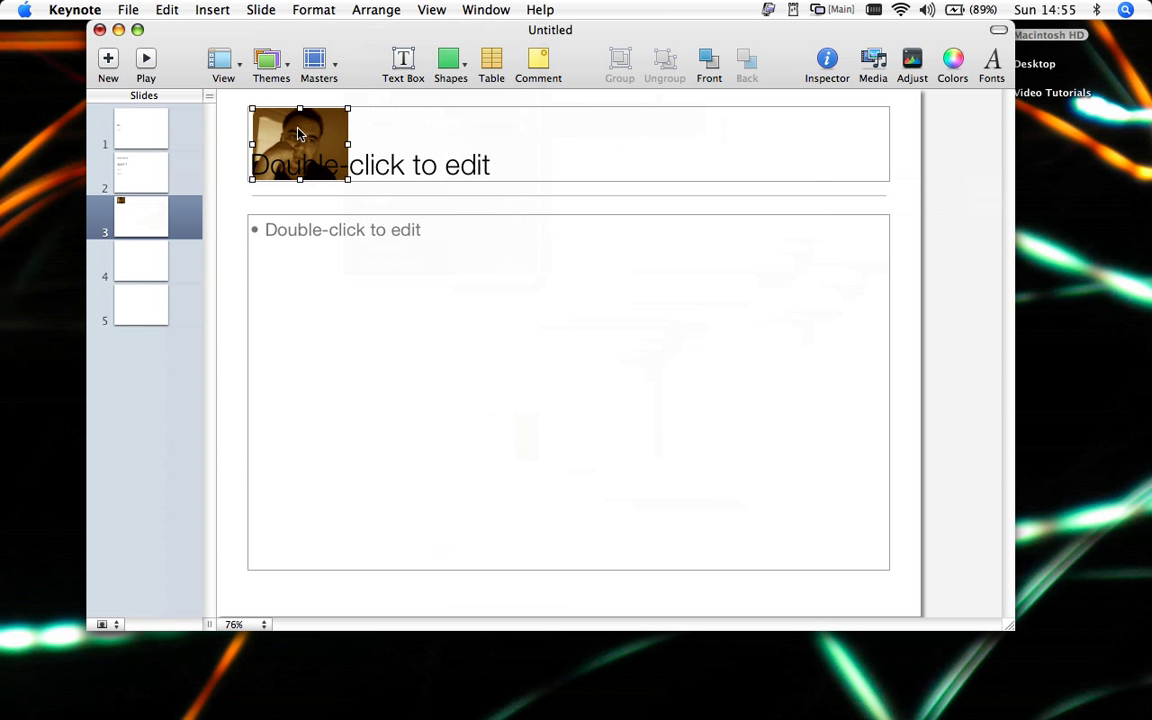
click(911, 64)
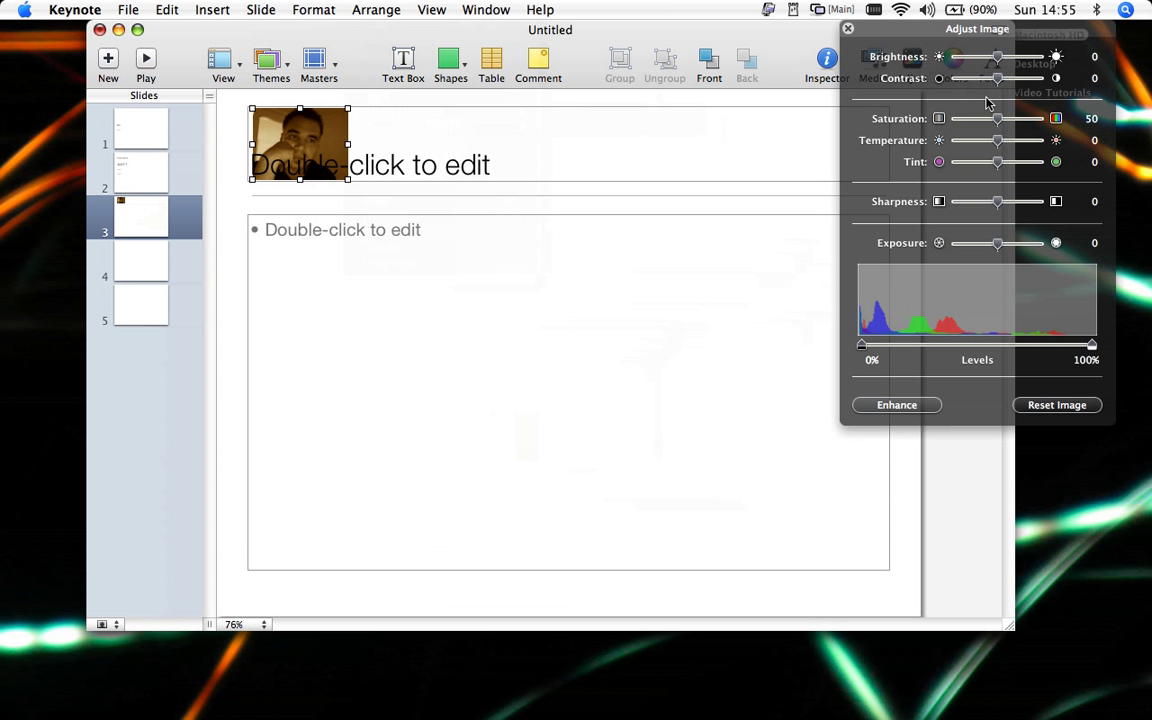
click(848, 28)
- Lower the photo's opacity to 58% in the Graphic Inspector
click(829, 63)
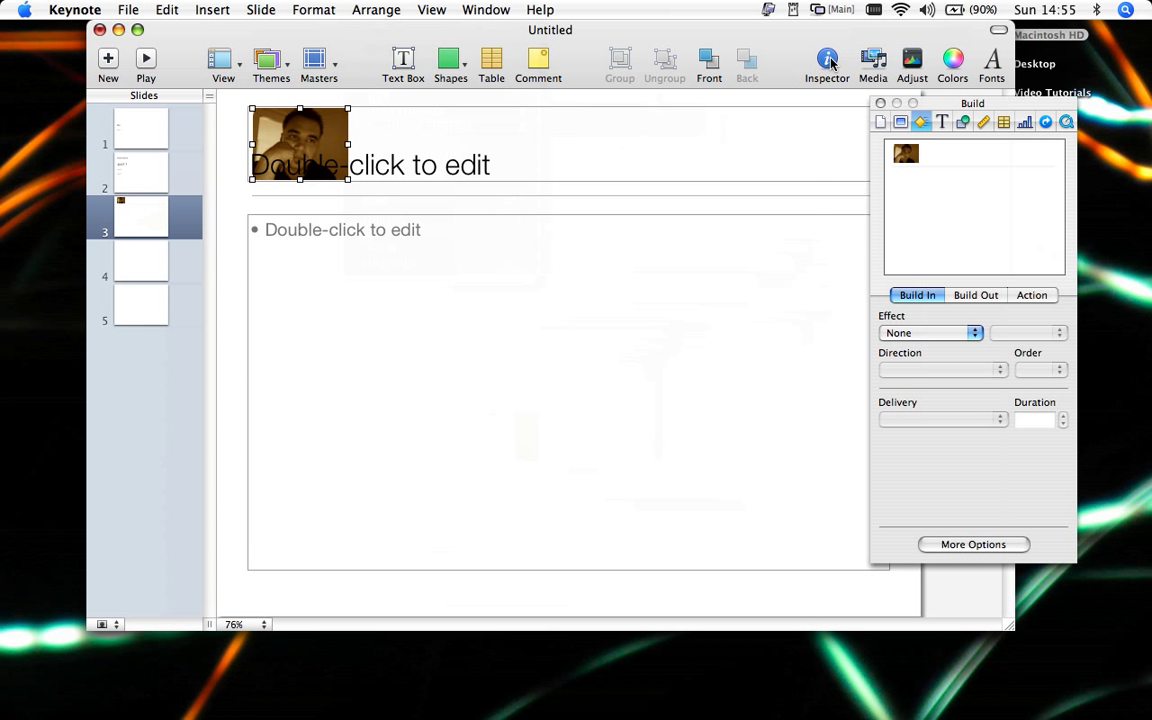
click(963, 122)
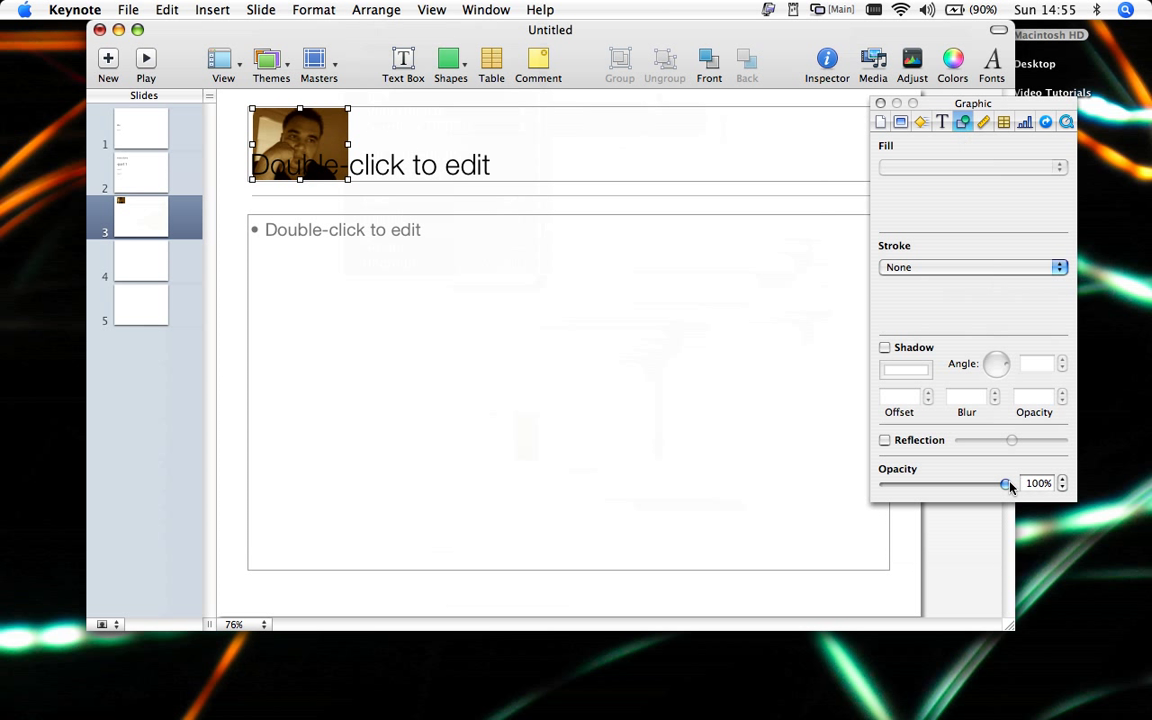
drag(1007, 485, 957, 491)
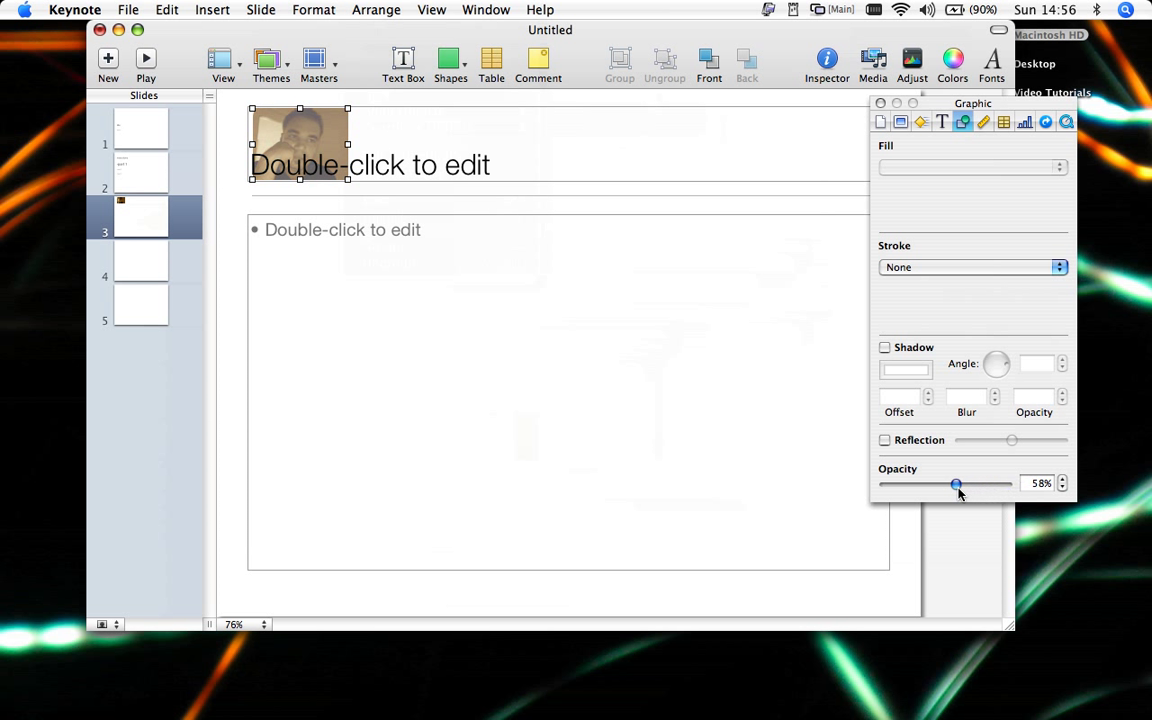
click(880, 104)
click(732, 302)
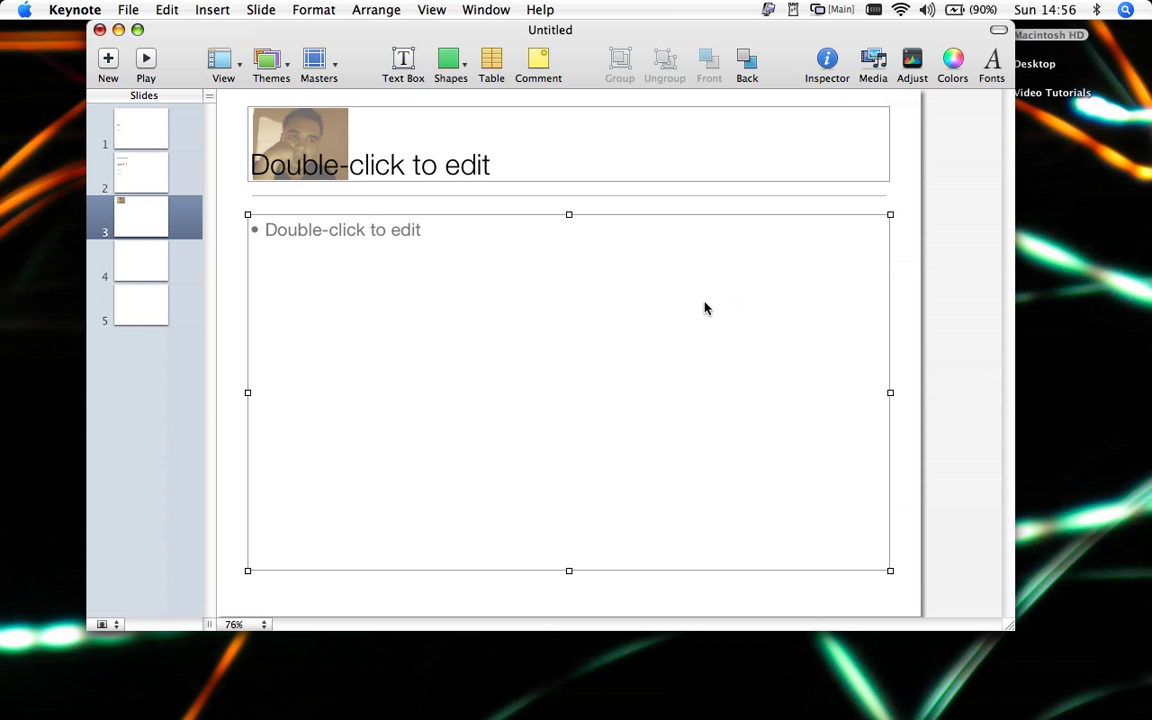
- Place photo IMGP0652 on slide 4, sized to cover the whole slide
click(144, 258)
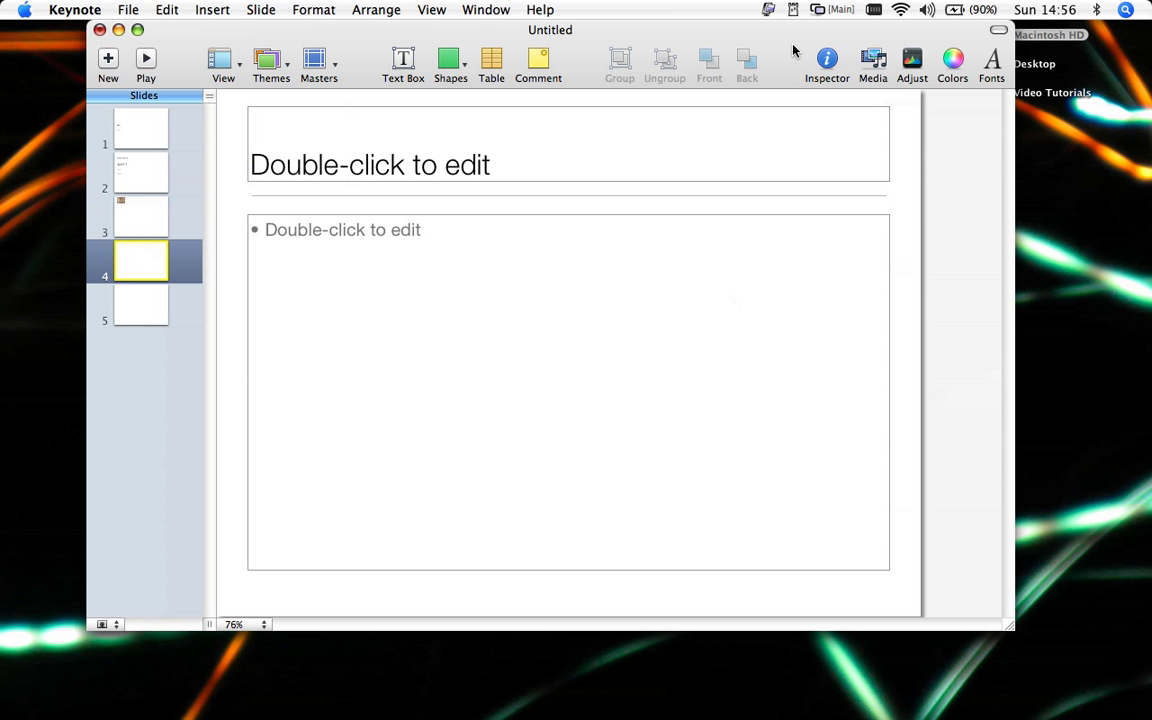
click(872, 62)
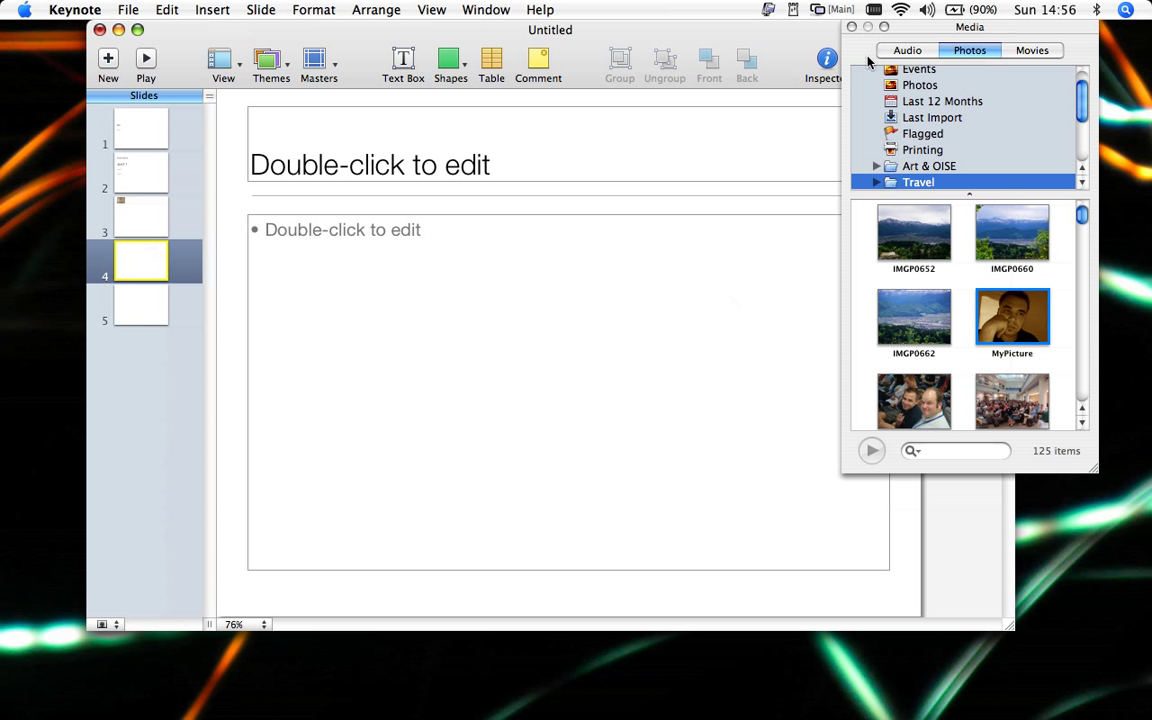
drag(905, 242, 604, 385)
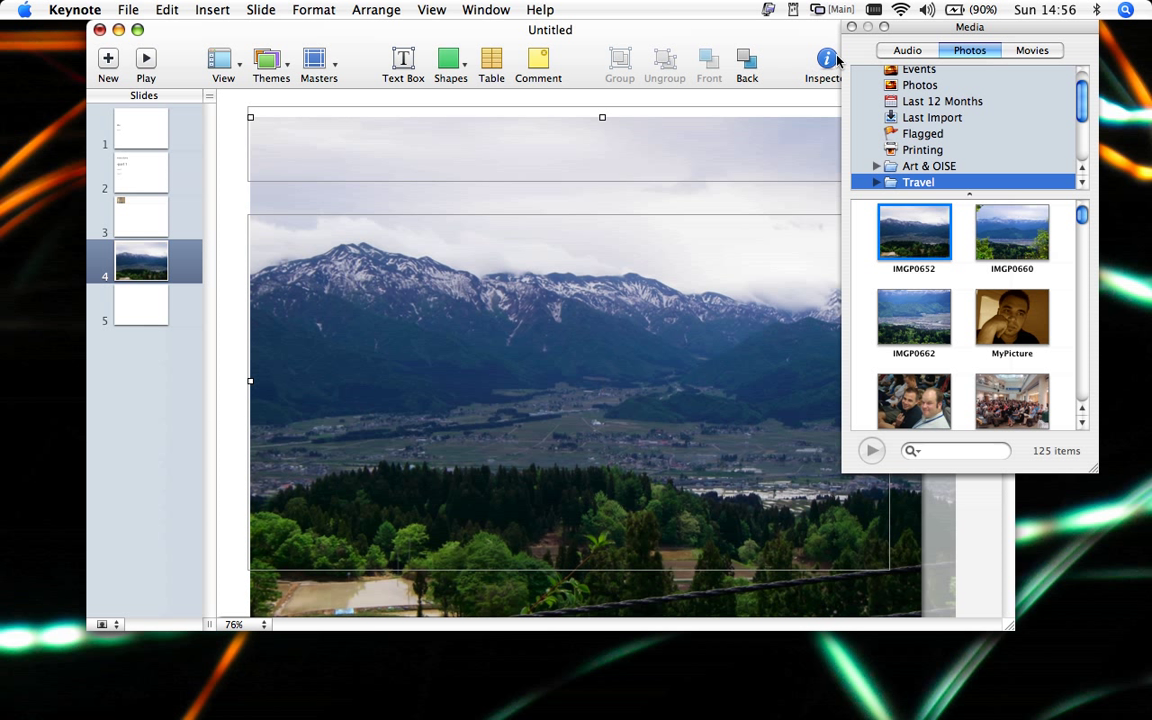
click(851, 27)
drag(594, 352, 560, 324)
drag(918, 615, 882, 586)
mouse_move(630, 327)
mouse_down()
mouse_move(645, 352)
mouse_move(650, 339)
mouse_up()
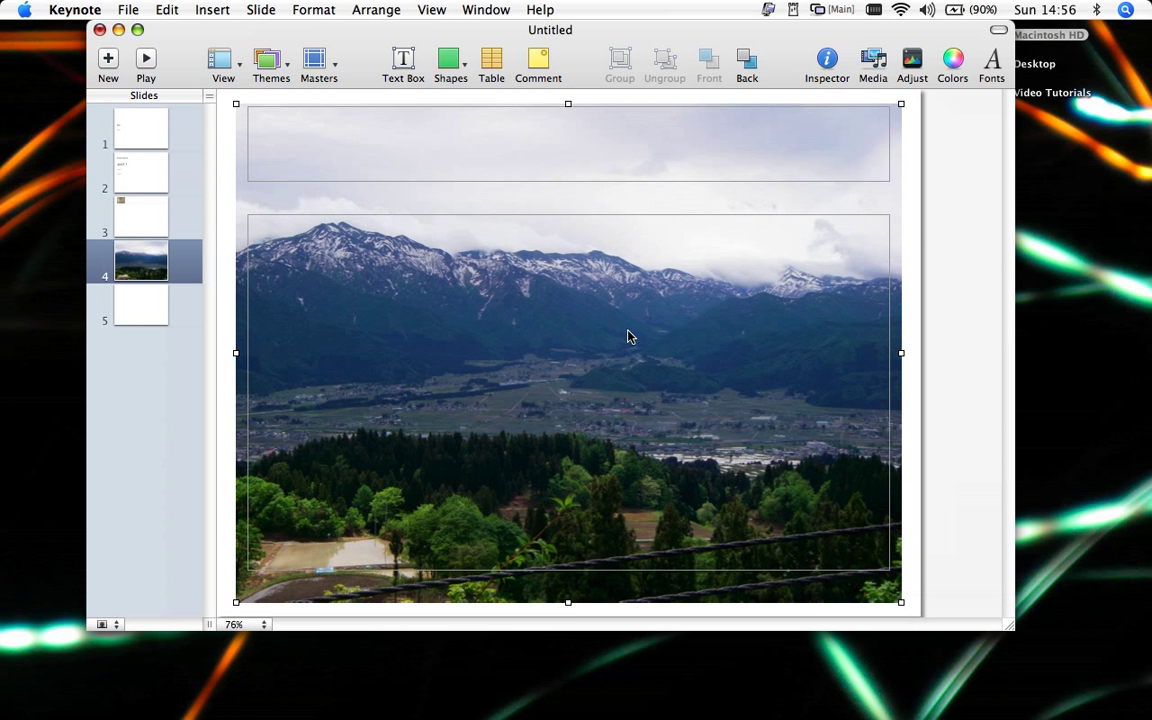
- Place photo IMGP0662 on slide 5, shrunk and centred in the bullet area
click(145, 311)
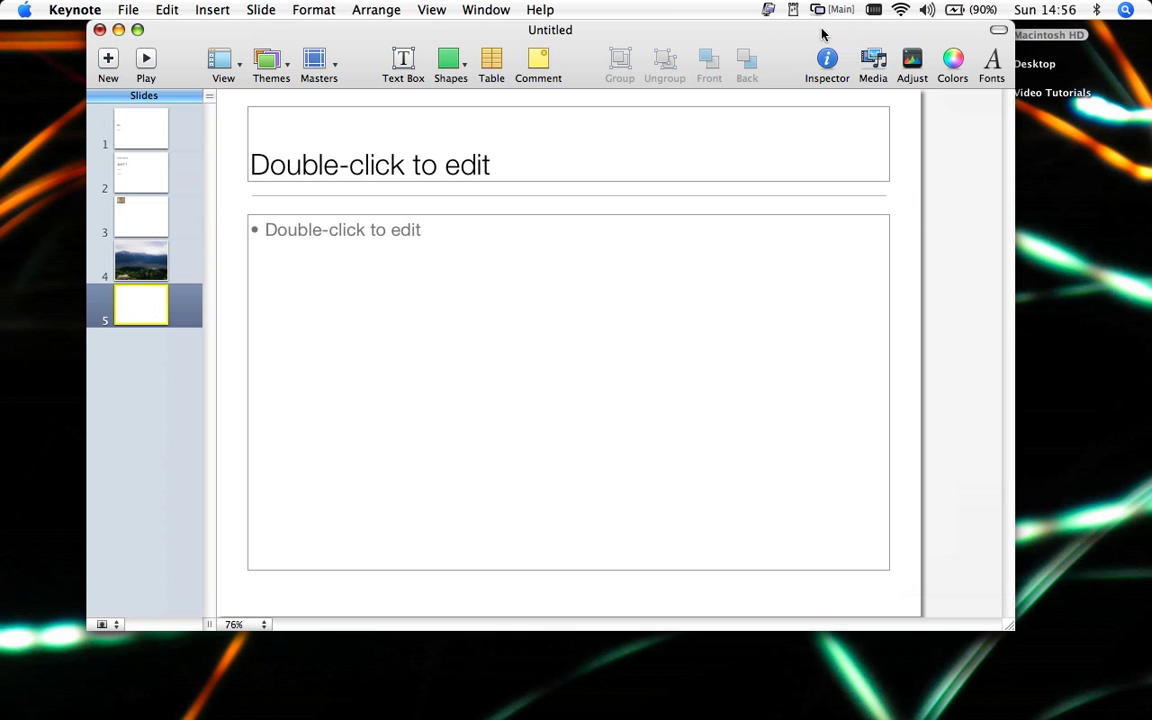
click(873, 62)
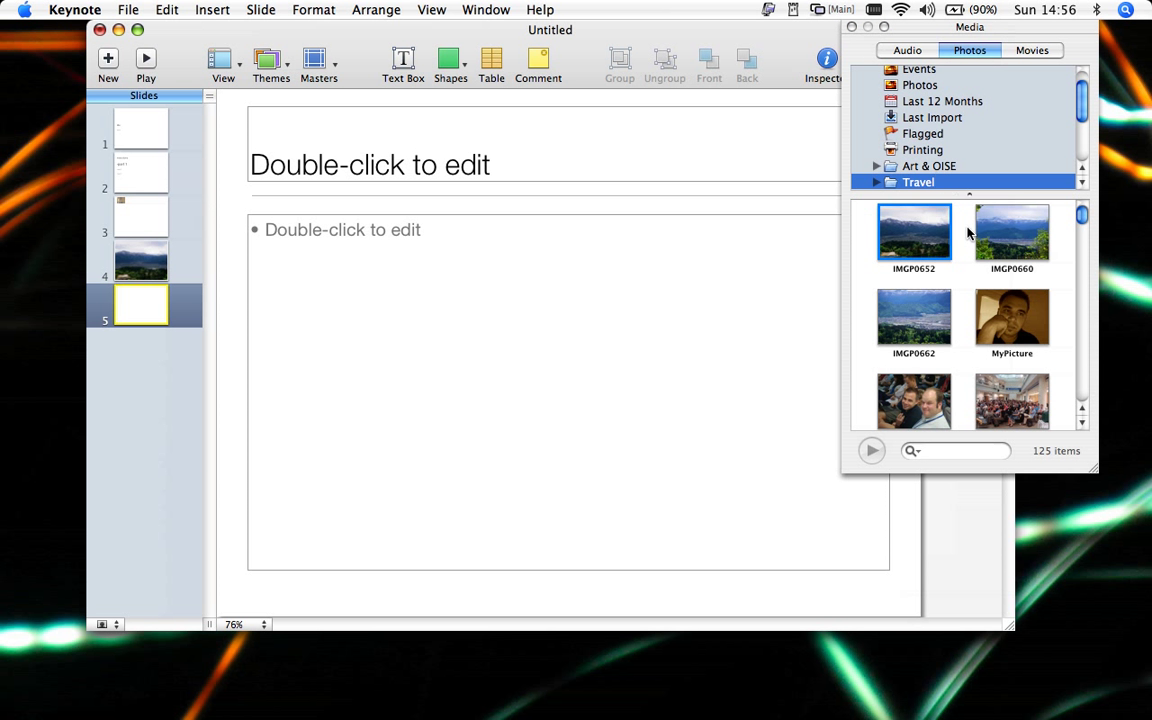
drag(914, 316, 655, 380)
click(851, 27)
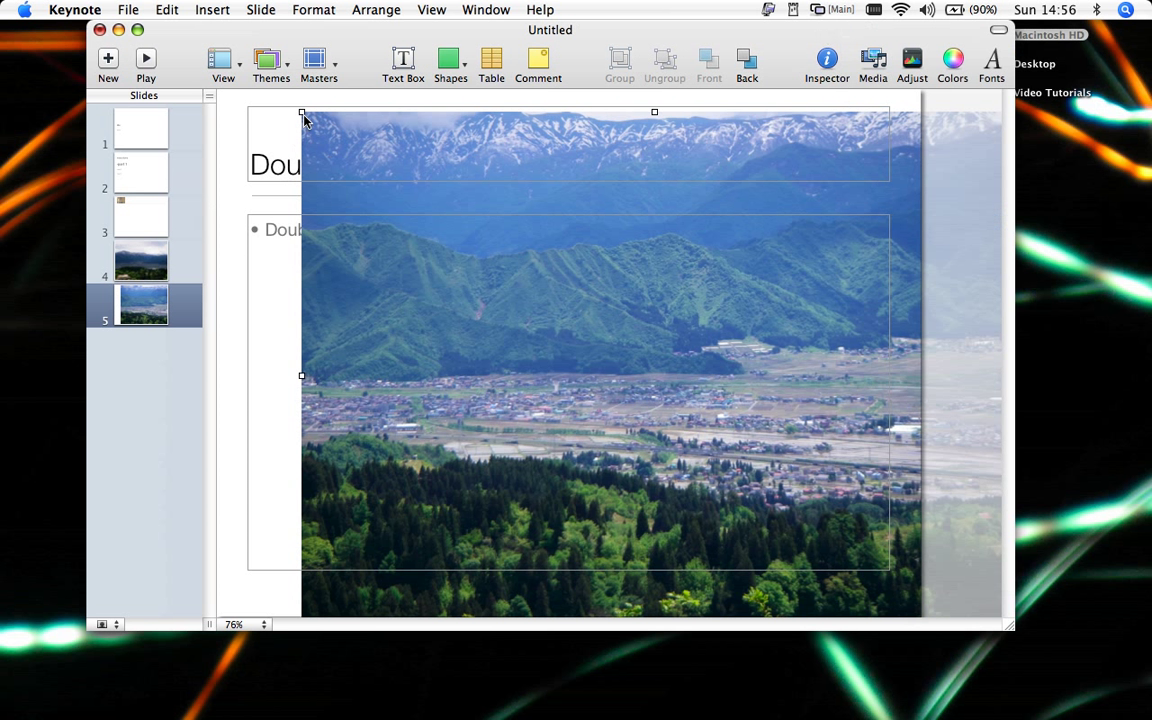
drag(303, 113, 765, 459)
drag(779, 533, 485, 325)
click(419, 324)
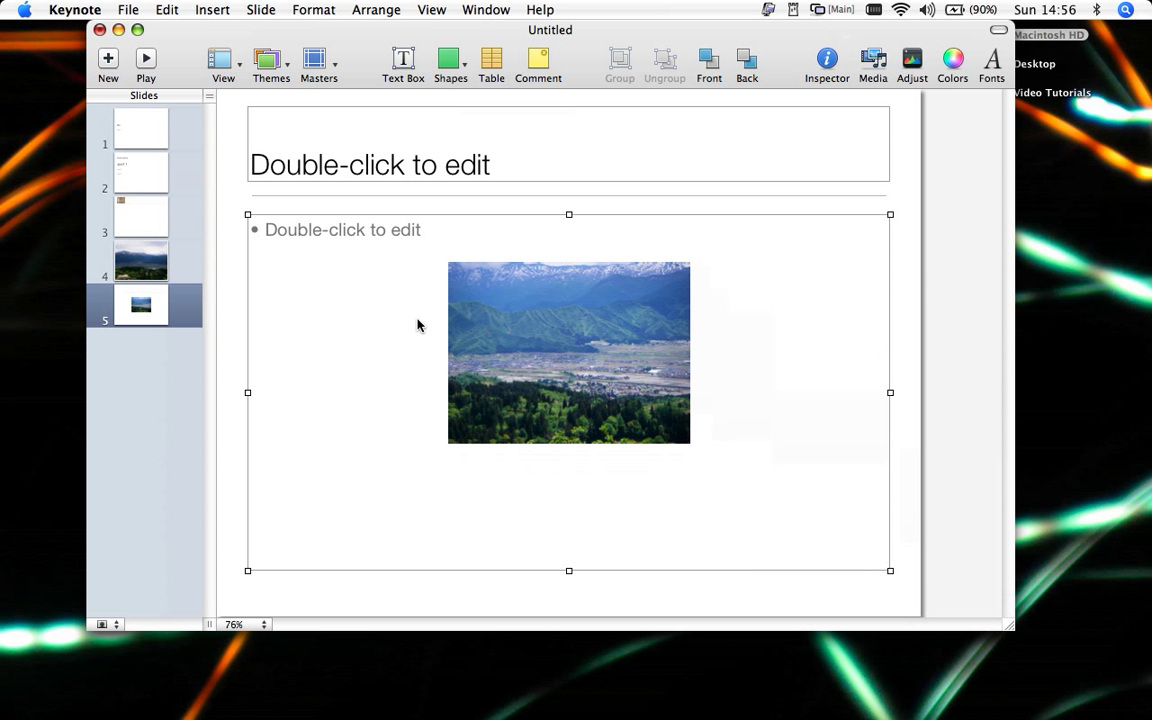
click(142, 378)
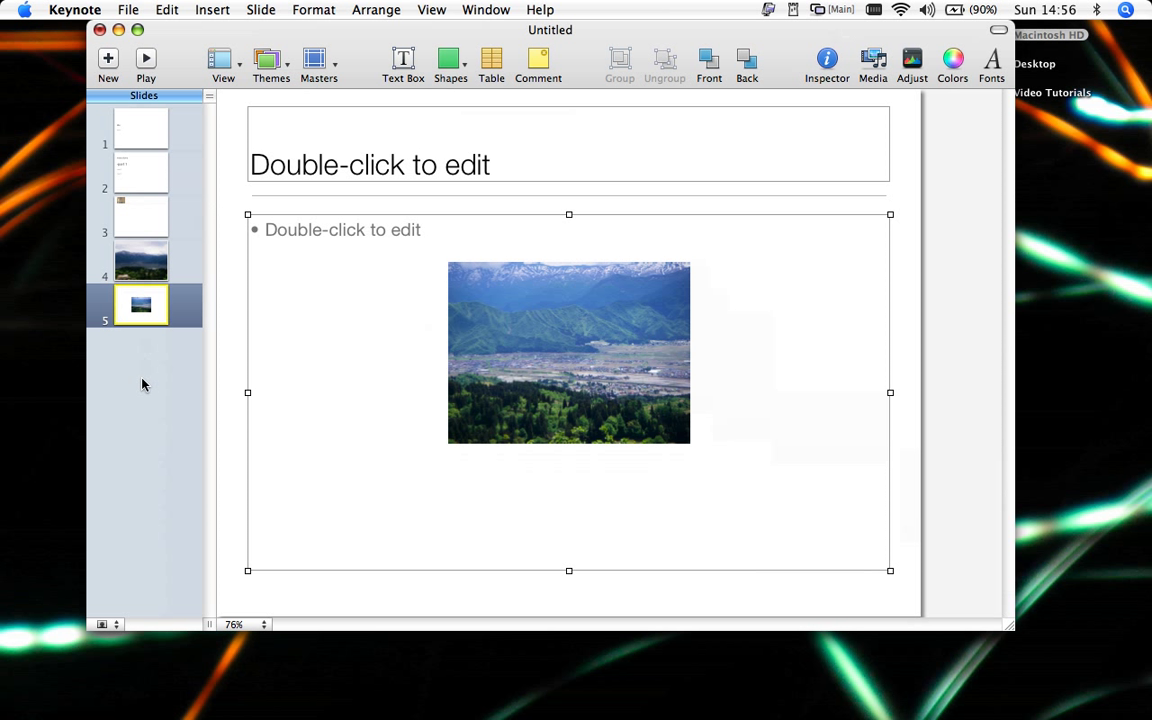
- Give all five slides a Cube transition, starting from the title slide
click(132, 134)
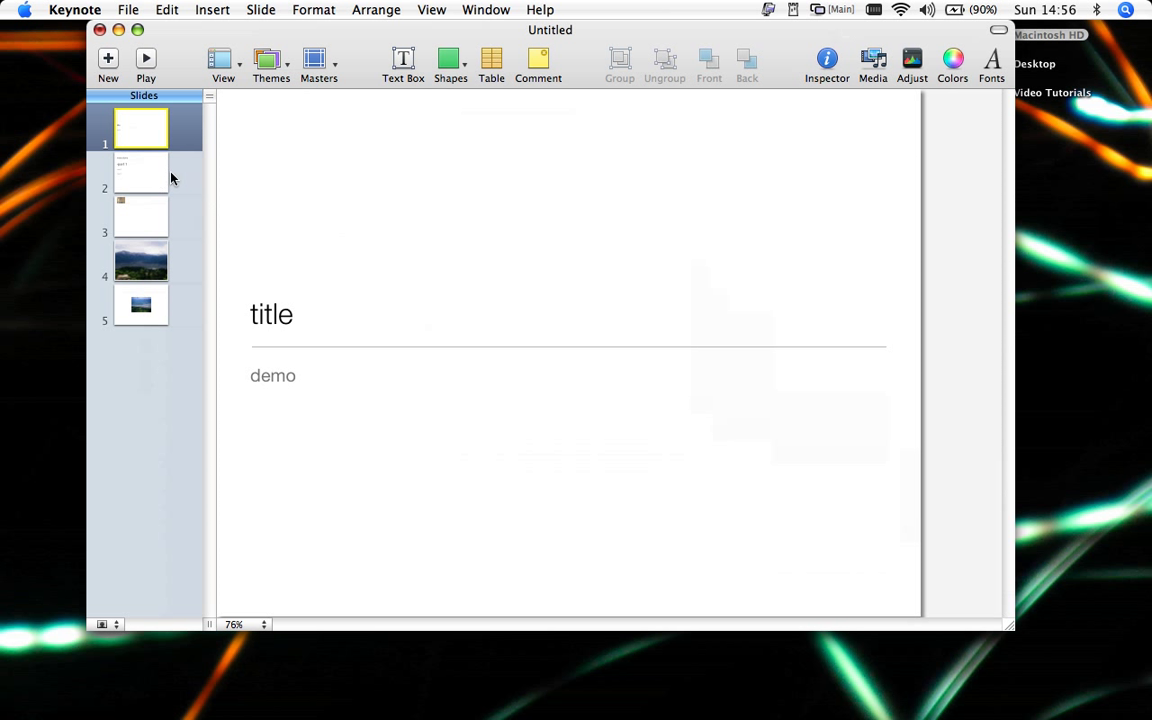
click(828, 62)
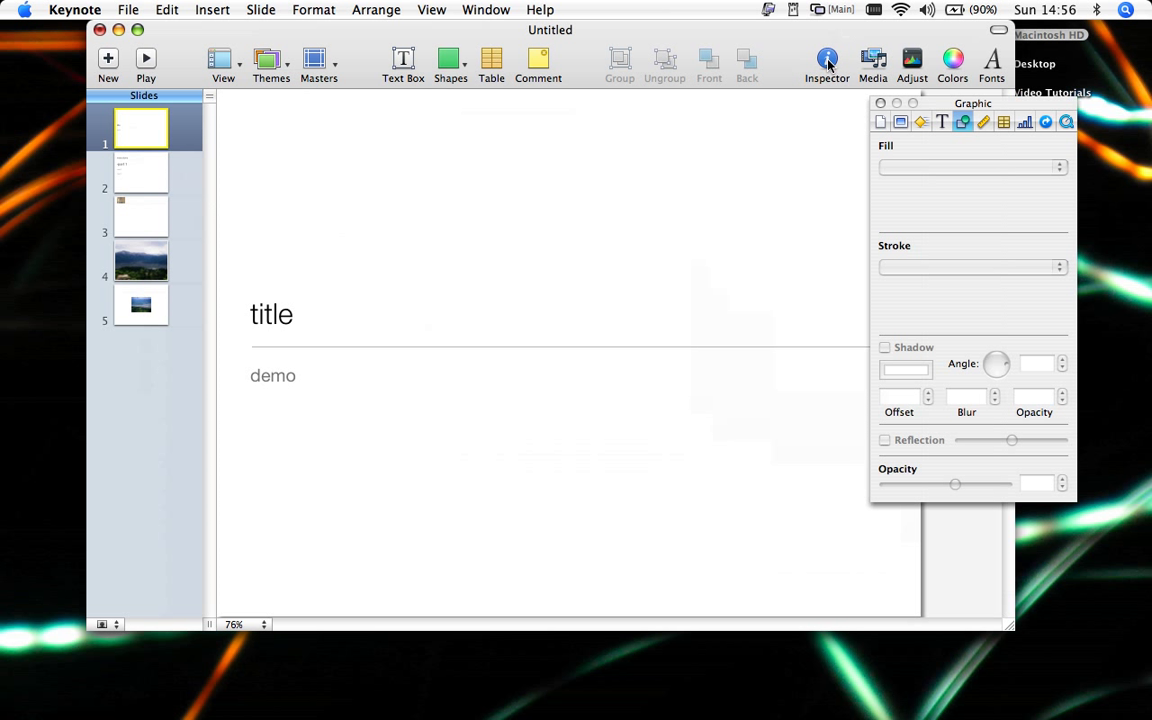
click(901, 121)
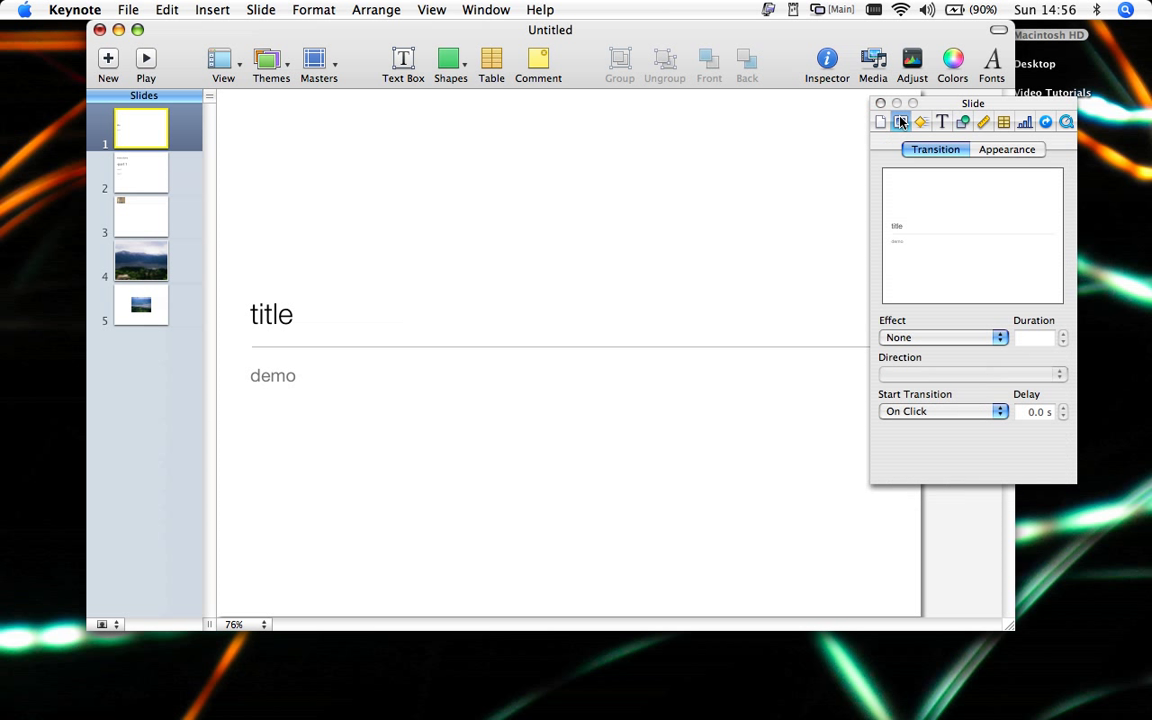
click(1001, 344)
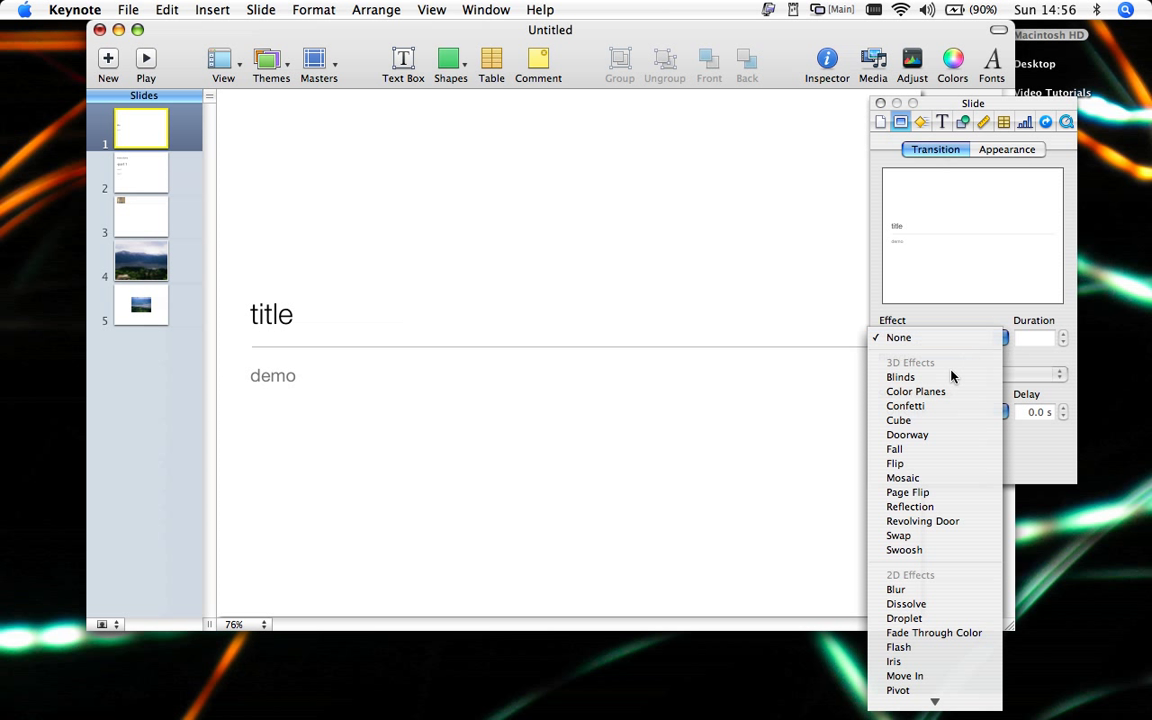
click(924, 422)
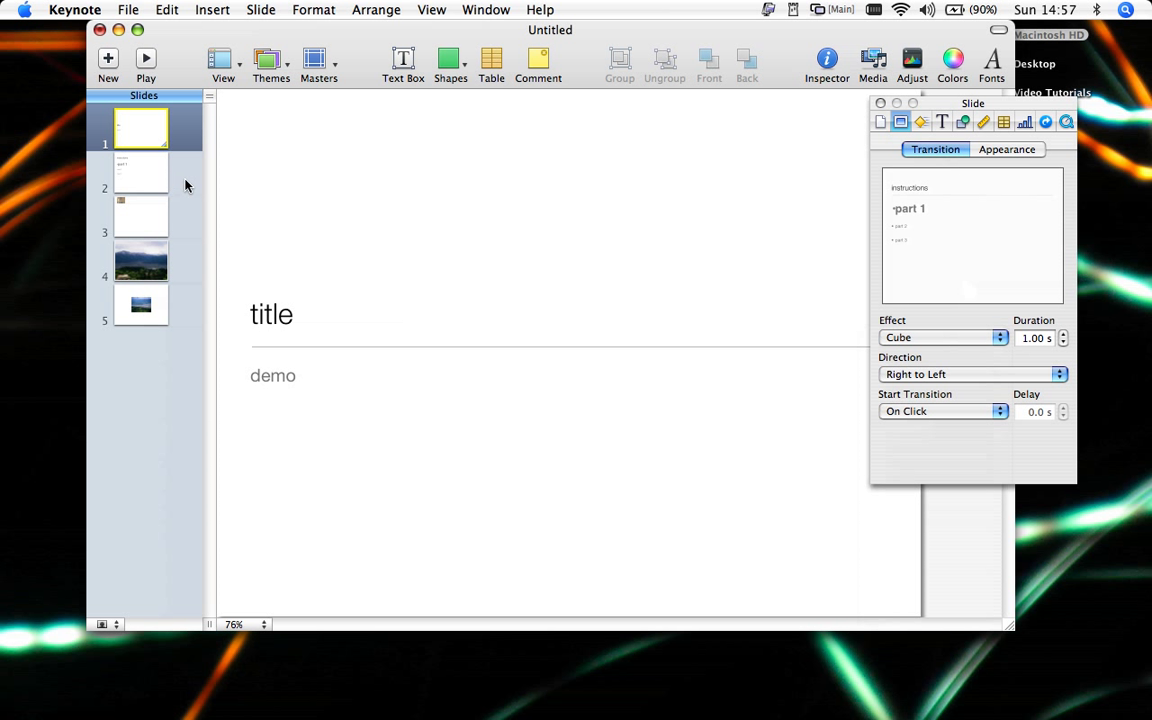
shift+click(152, 312)
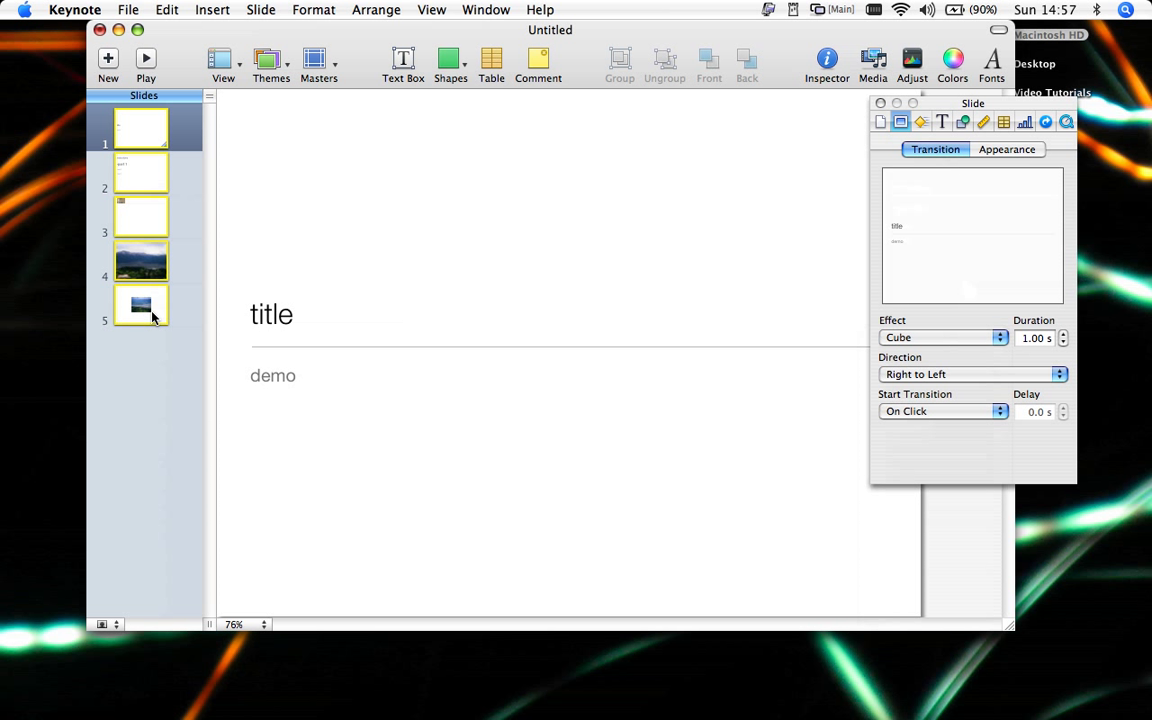
click(1000, 340)
click(953, 345)
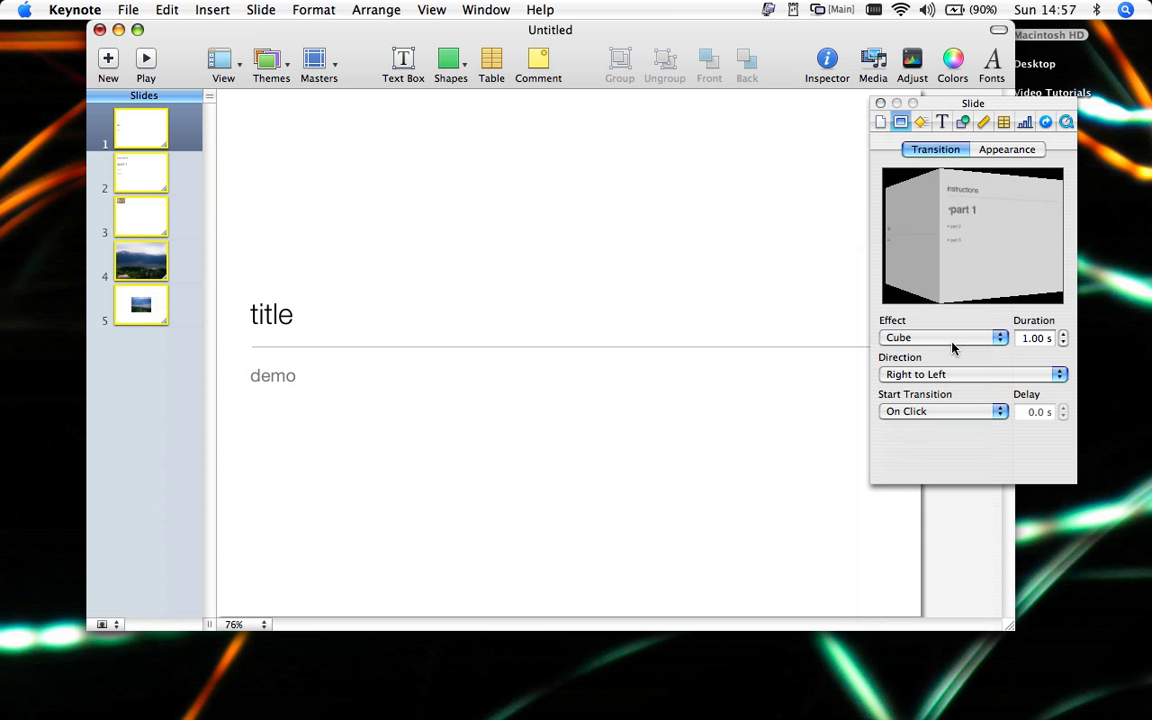
- Change slide 2's transition to Doorway lasting 2.00 s, then go to slide 5
click(141, 188)
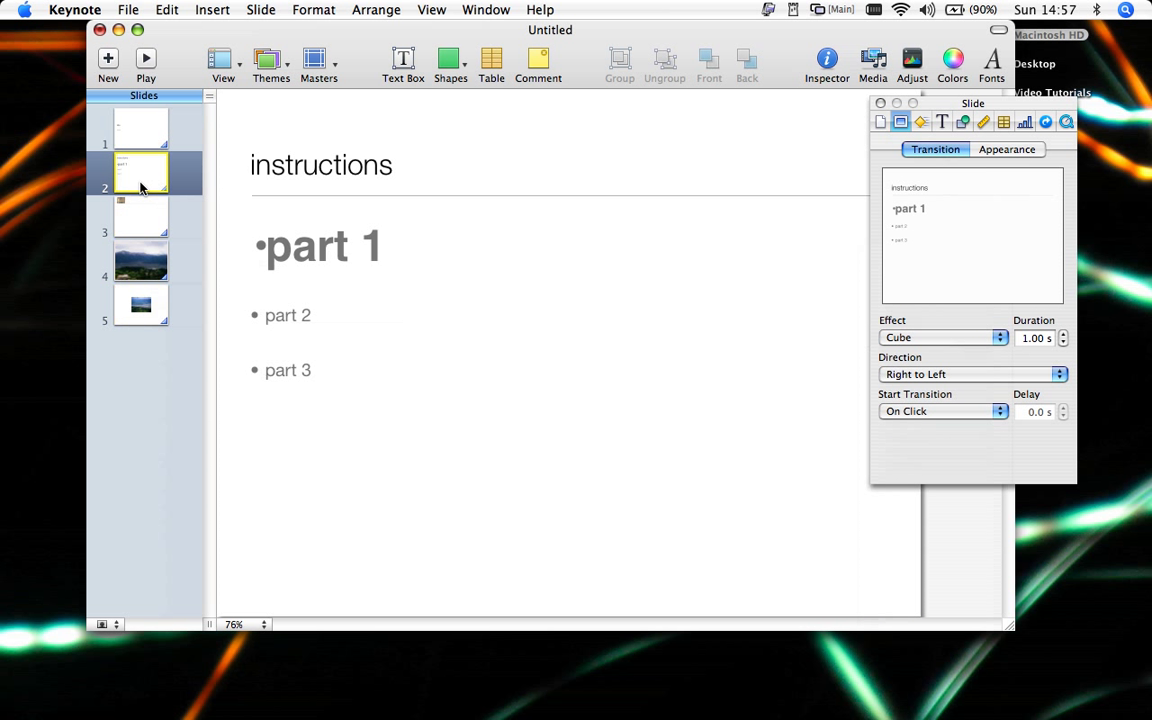
click(1000, 337)
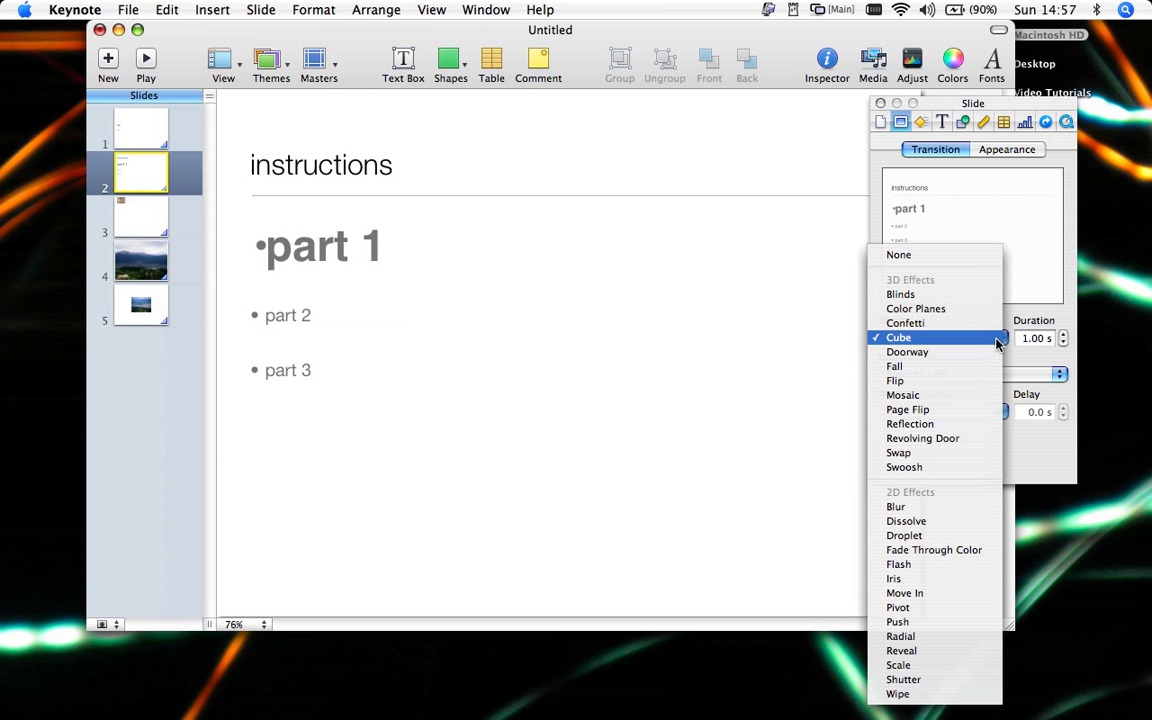
click(957, 352)
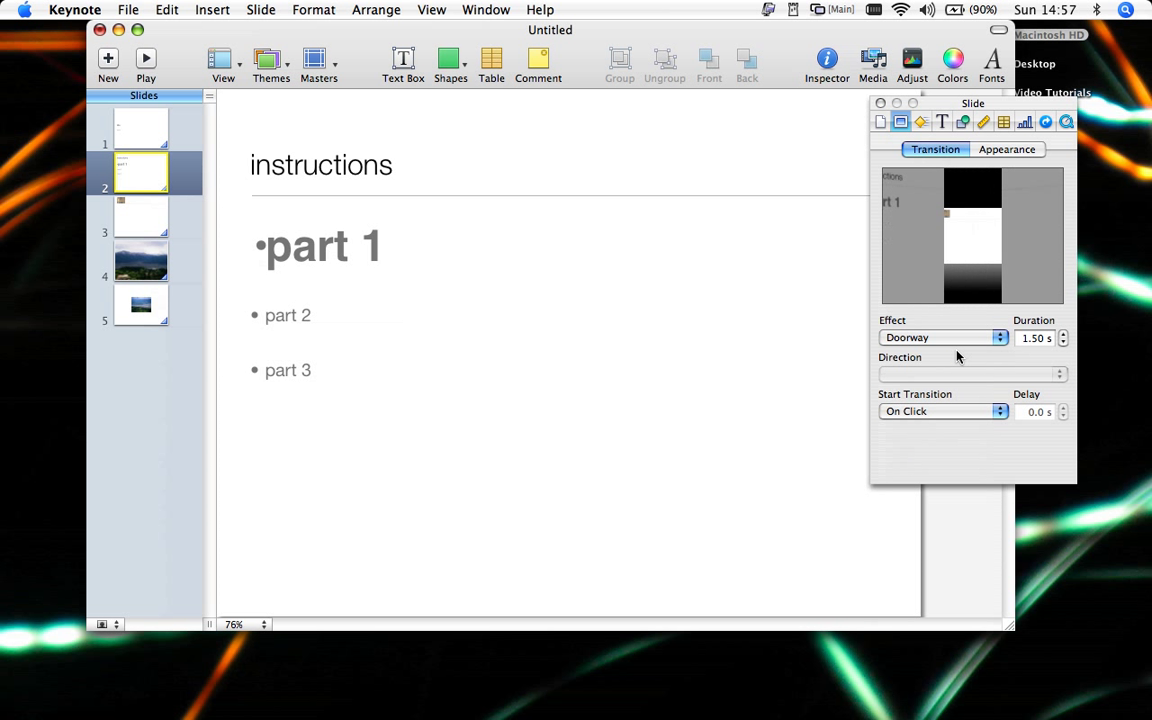
click(1063, 335)
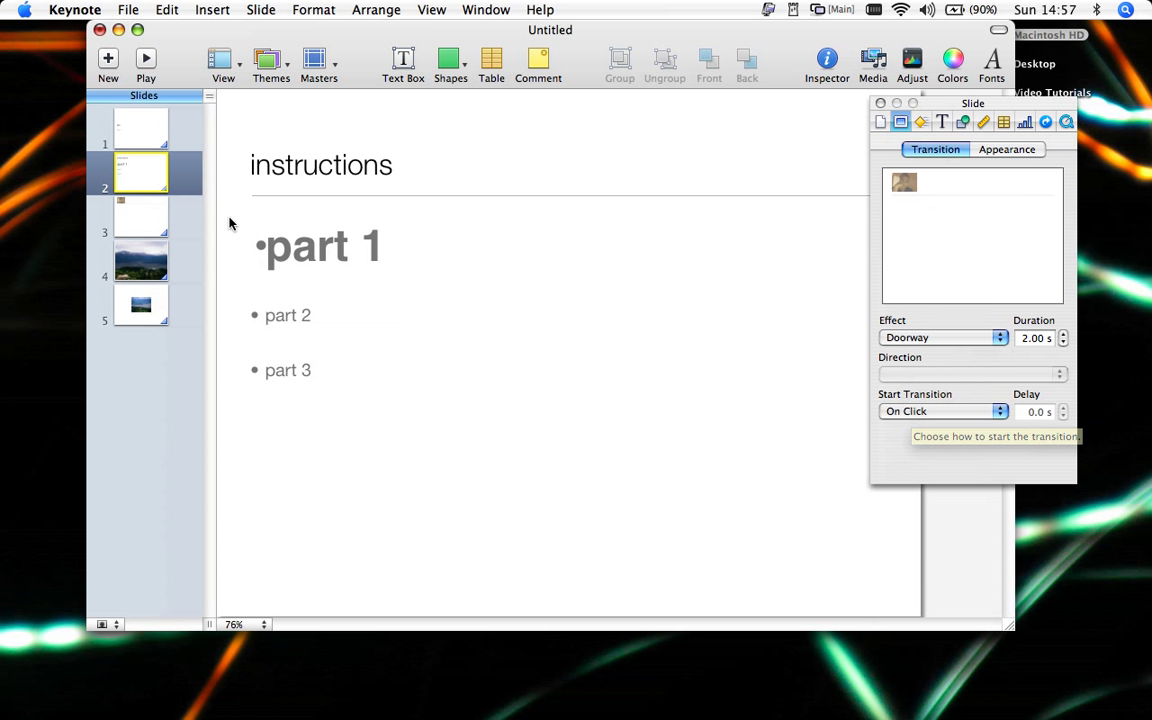
click(141, 213)
click(140, 302)
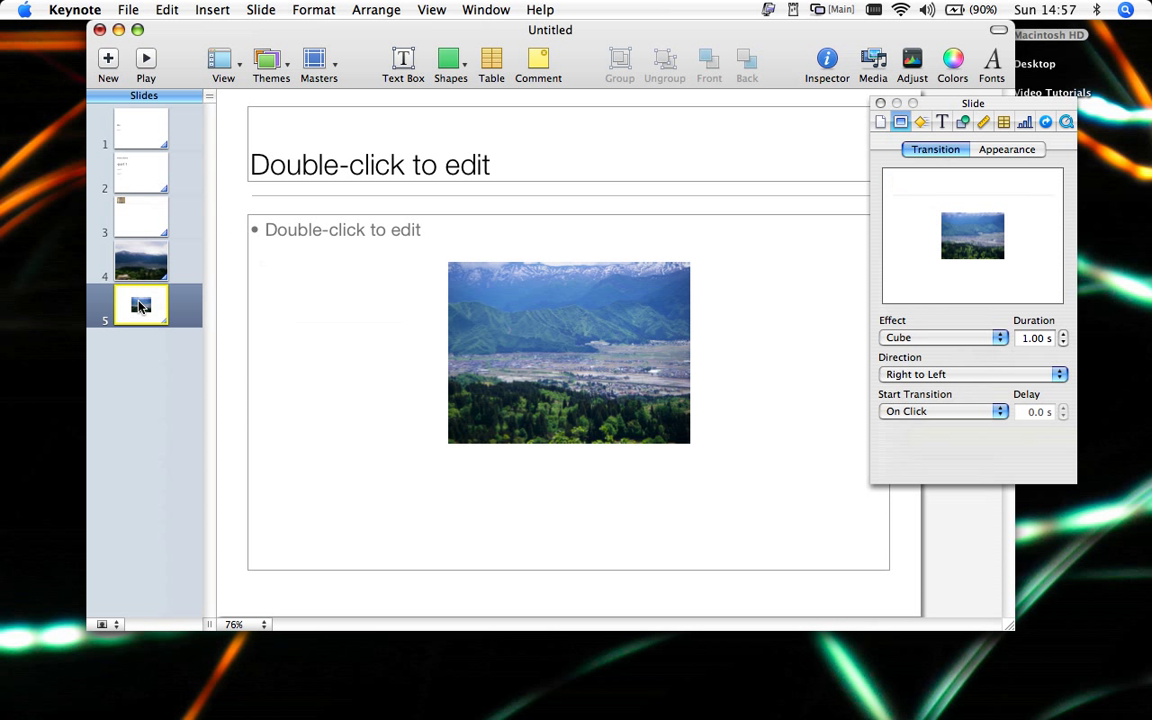
drag(944, 103, 967, 26)
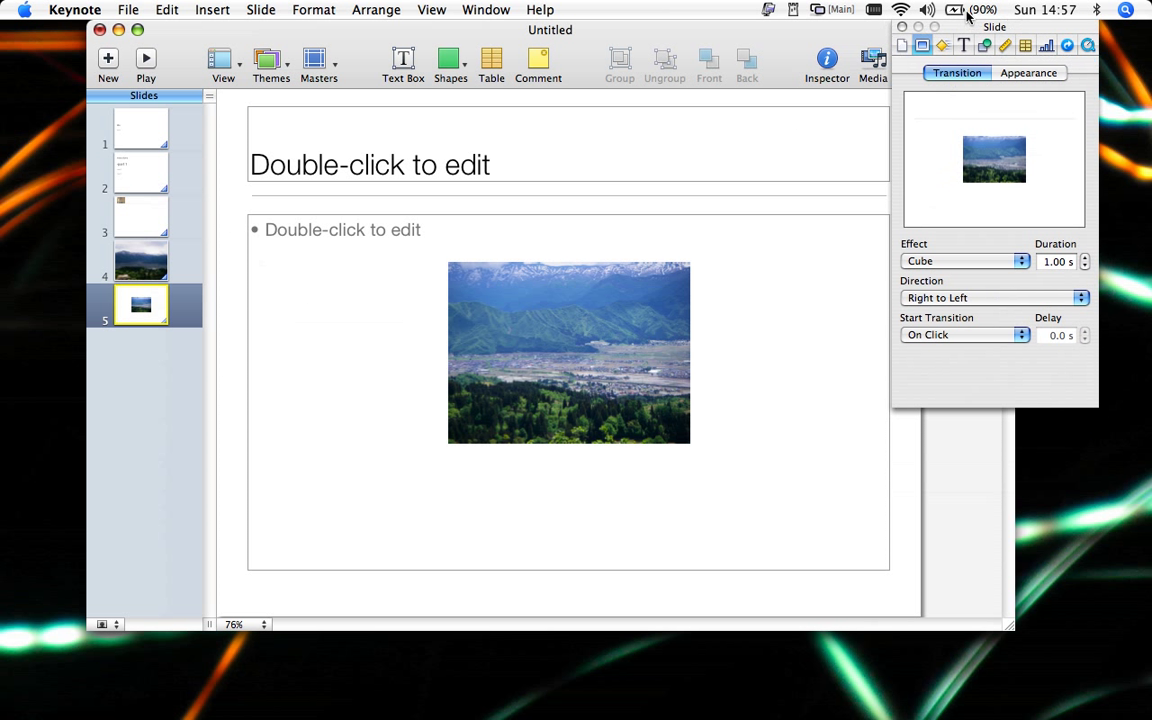
- Give slide 5's landscape photo a Dissolve build-in lasting 2.00 s
click(522, 348)
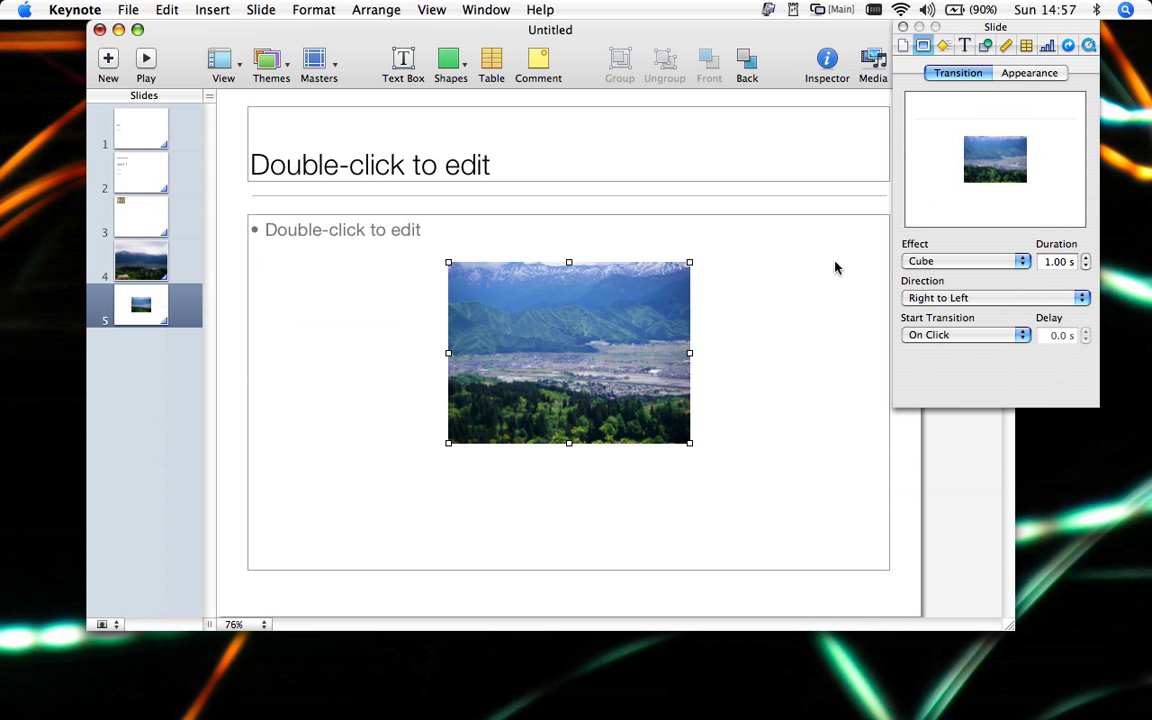
click(944, 46)
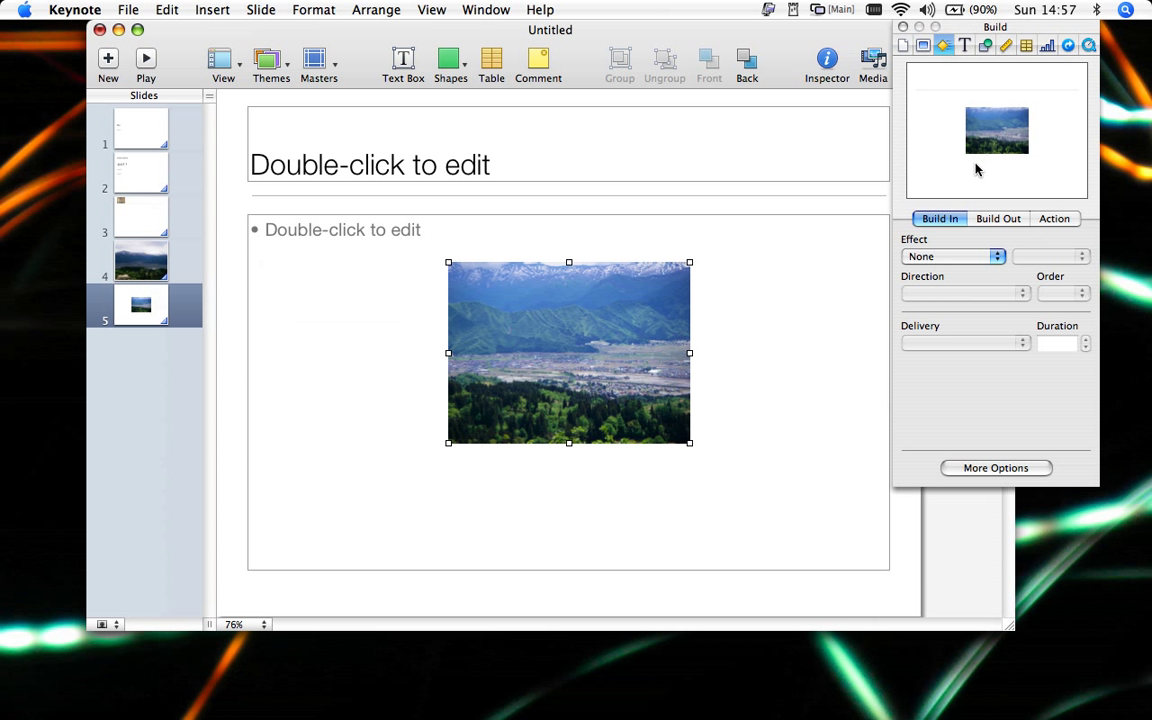
click(995, 258)
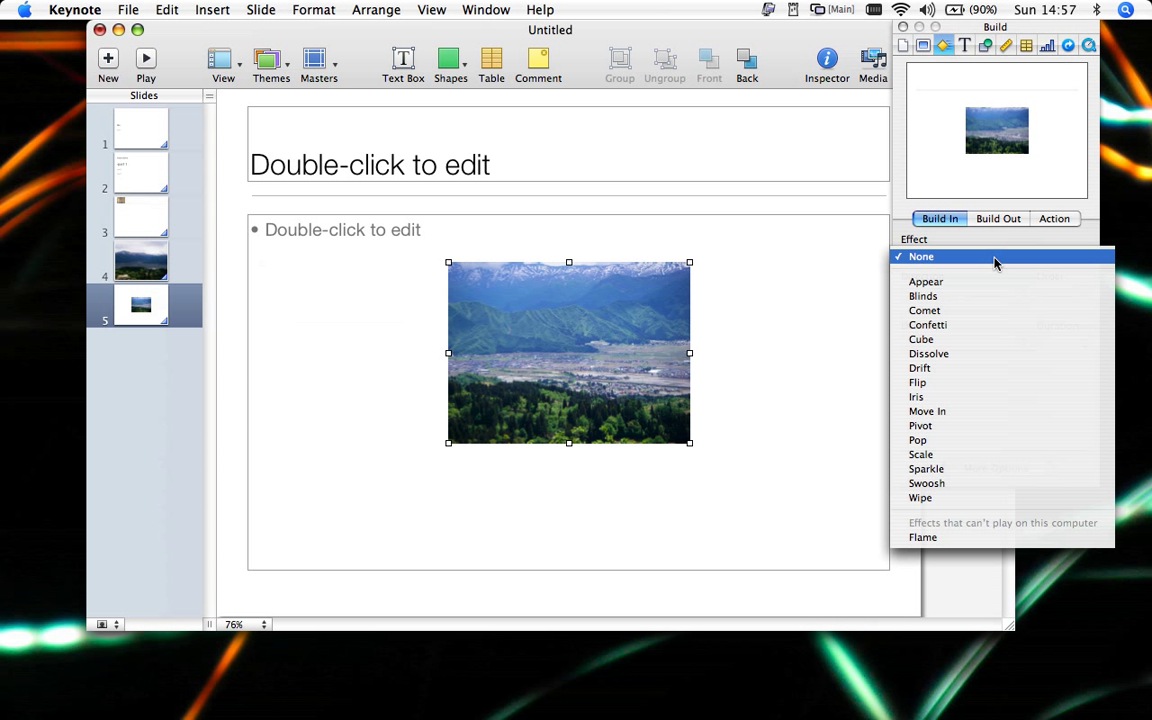
click(968, 283)
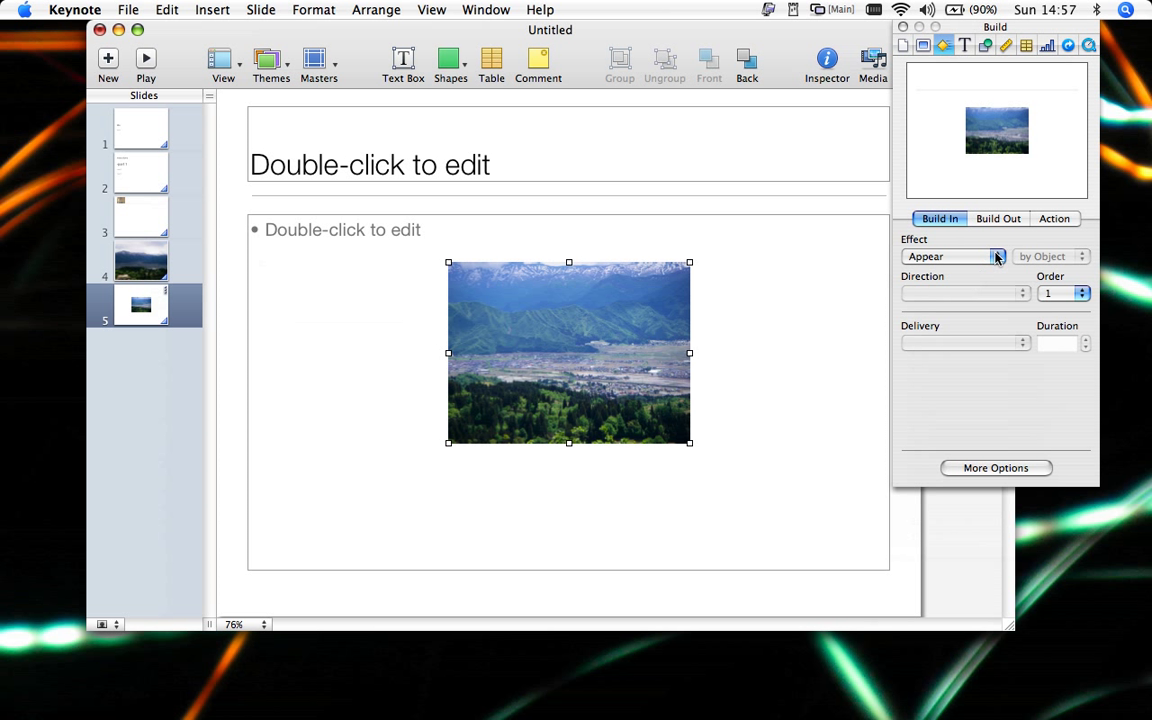
click(995, 256)
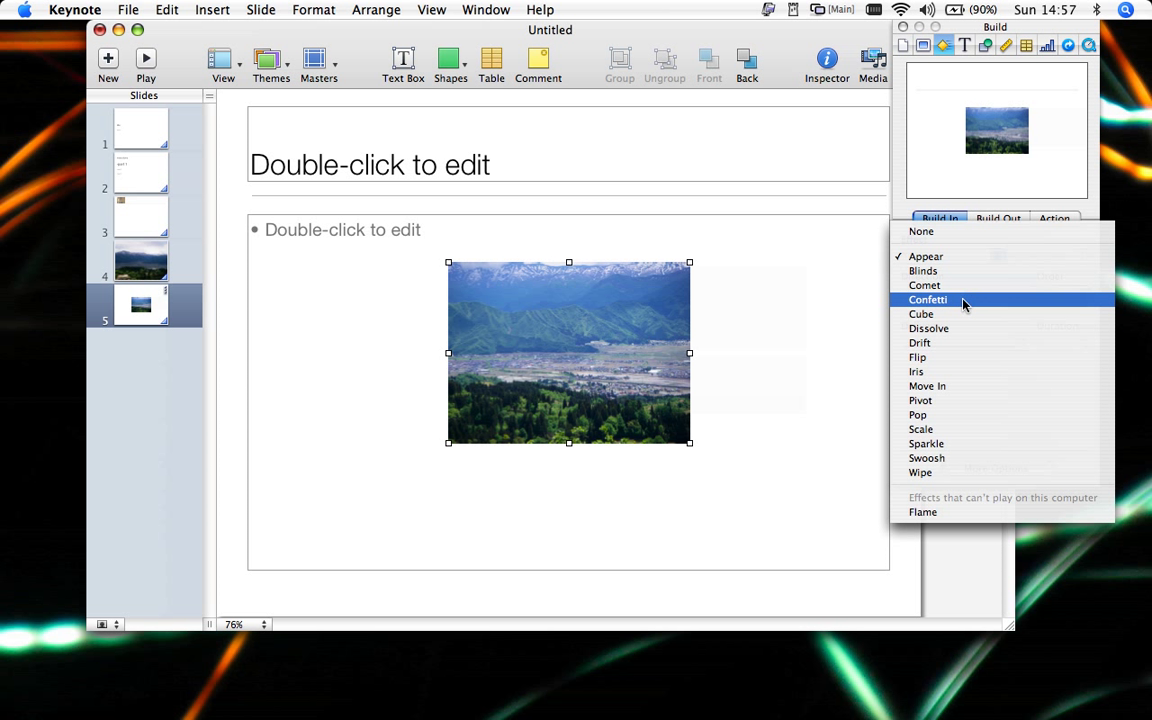
click(949, 331)
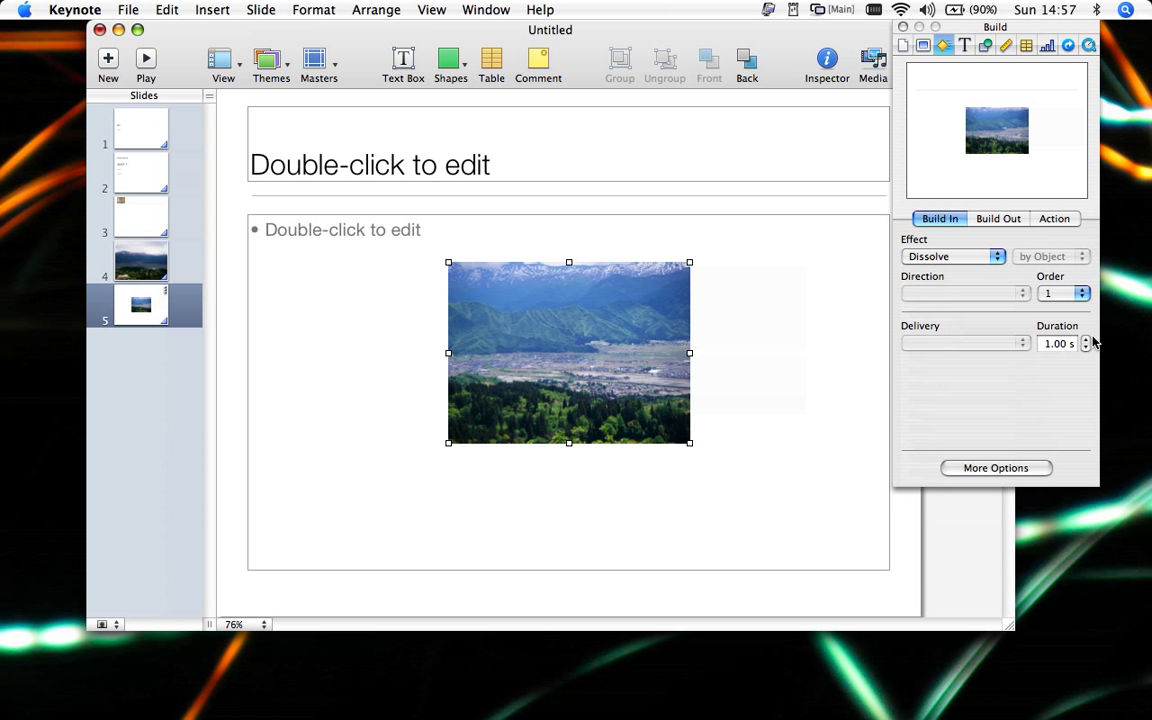
click(1086, 339)
- Add a new slide 6 and insert a song from the Jazz audio playlist
click(108, 60)
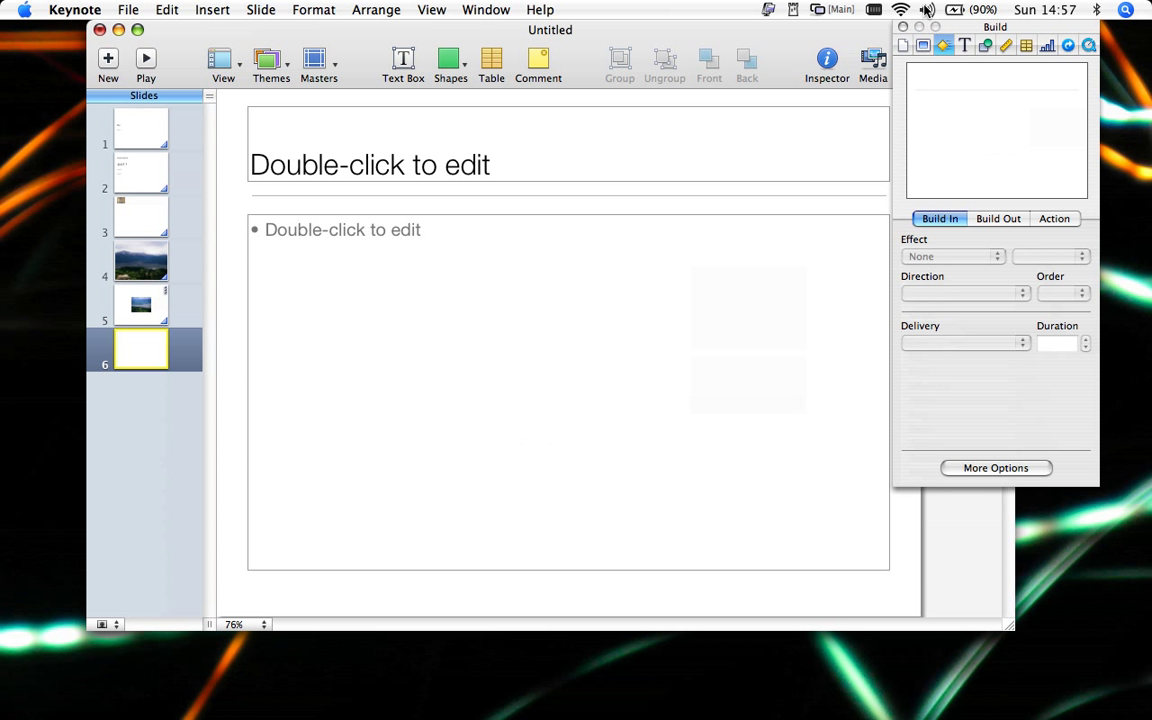
click(903, 28)
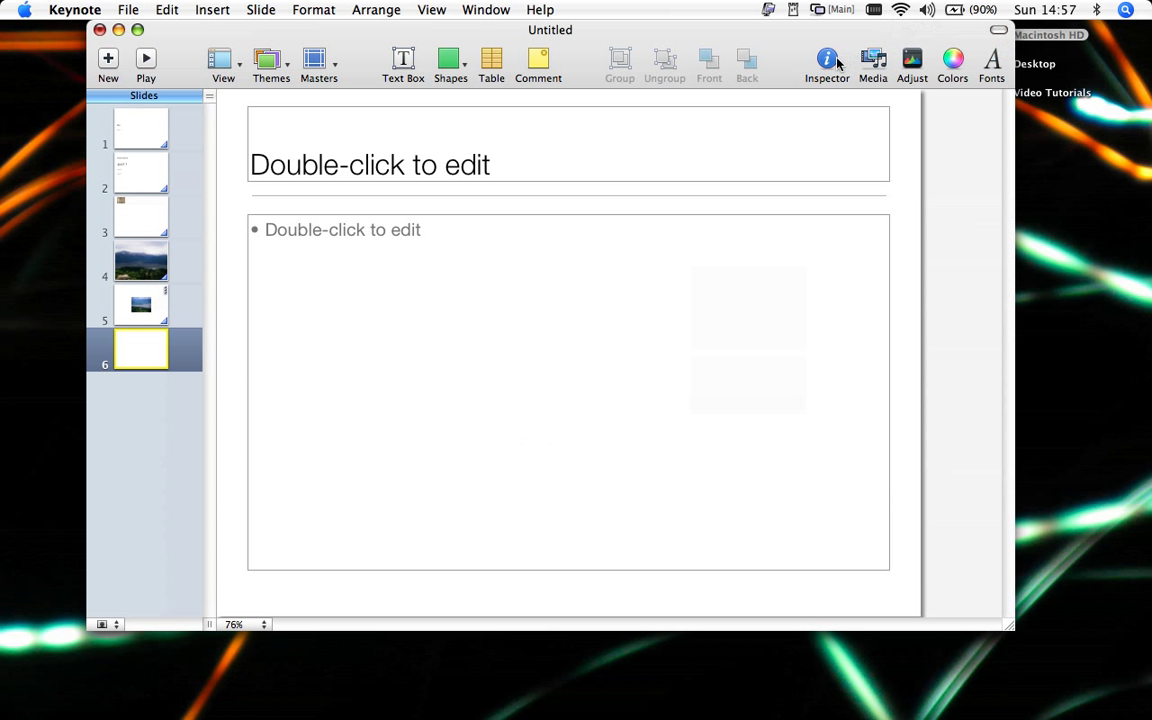
click(873, 60)
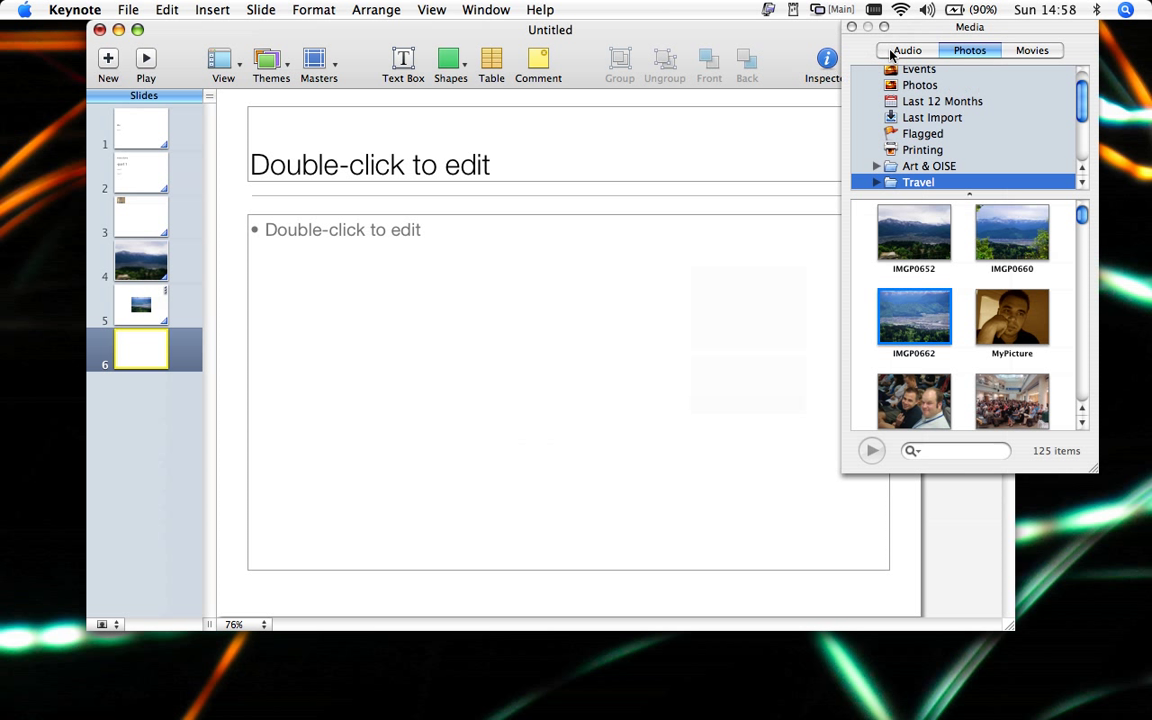
click(905, 51)
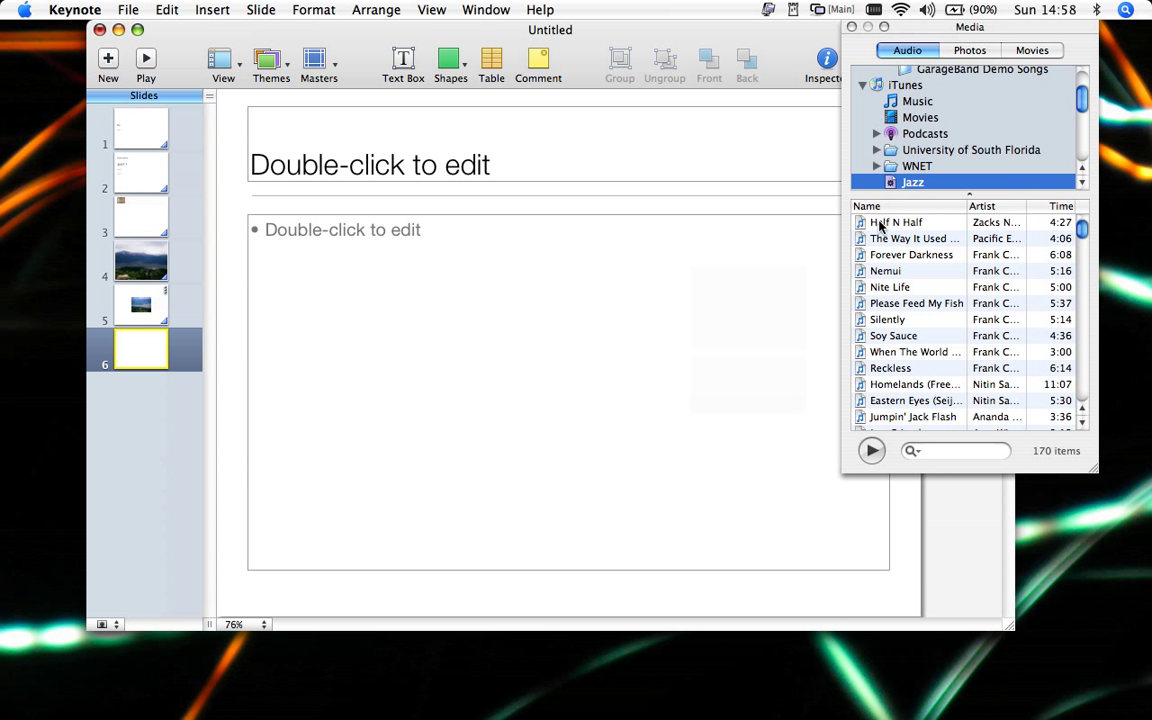
drag(789, 248, 638, 354)
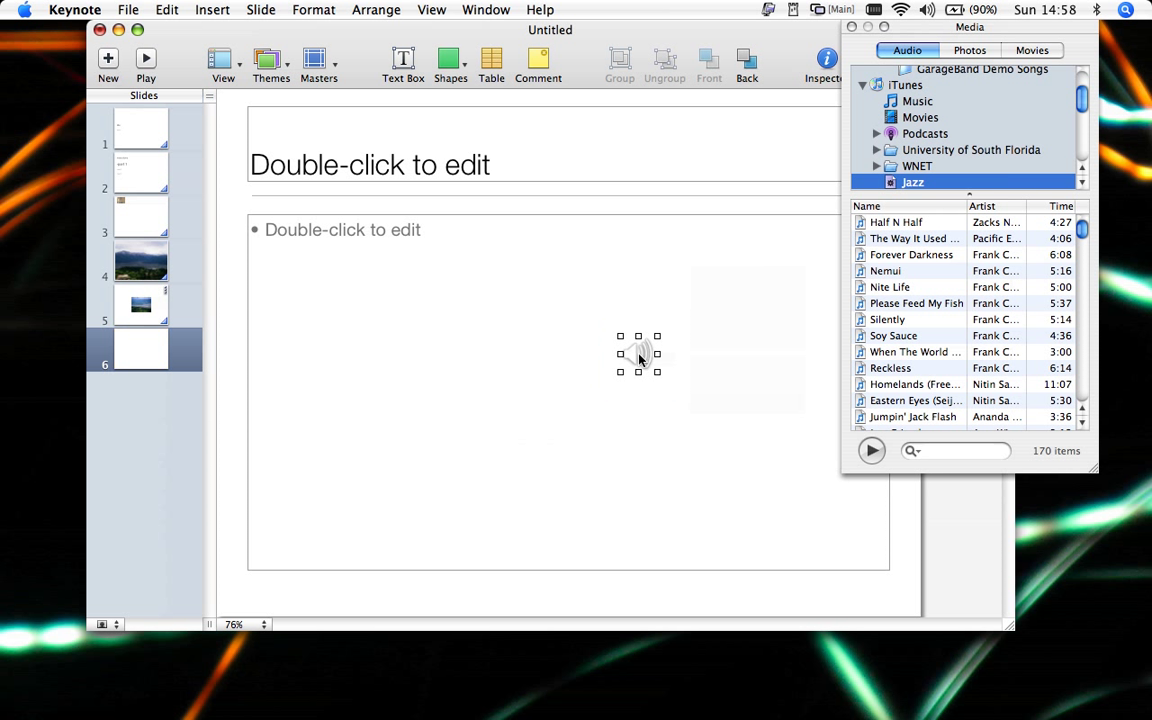
- Enlarge the sound icon and move it toward the slide centre
click(851, 27)
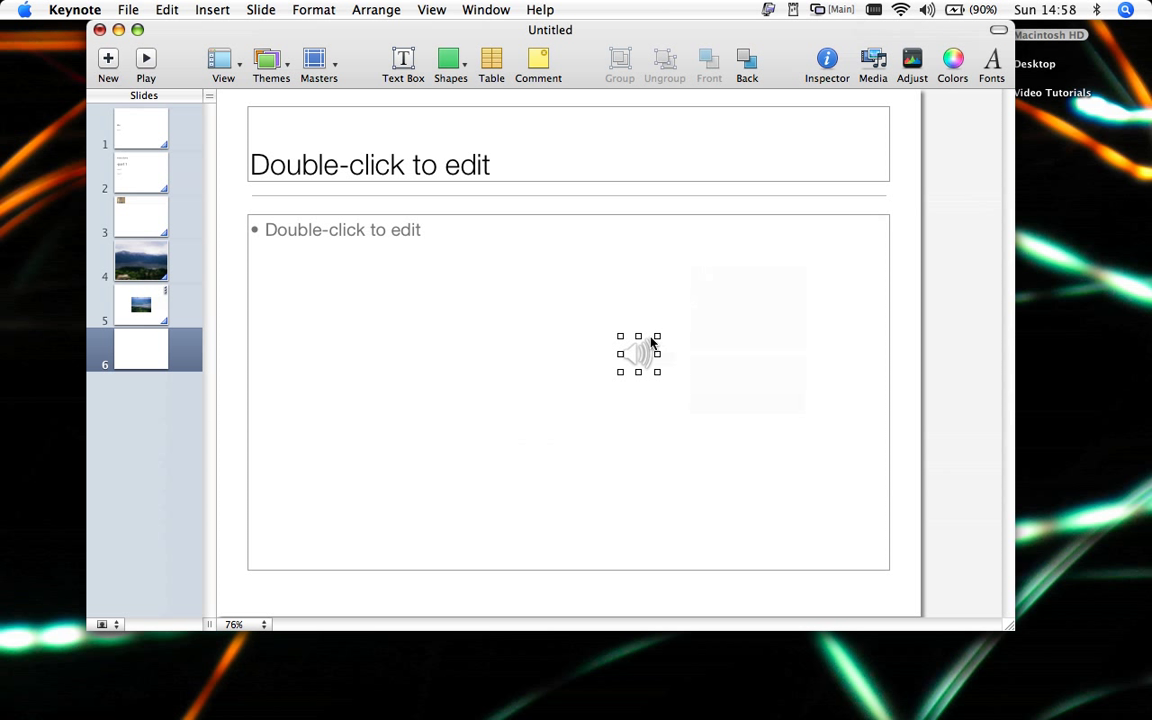
drag(658, 336, 742, 284)
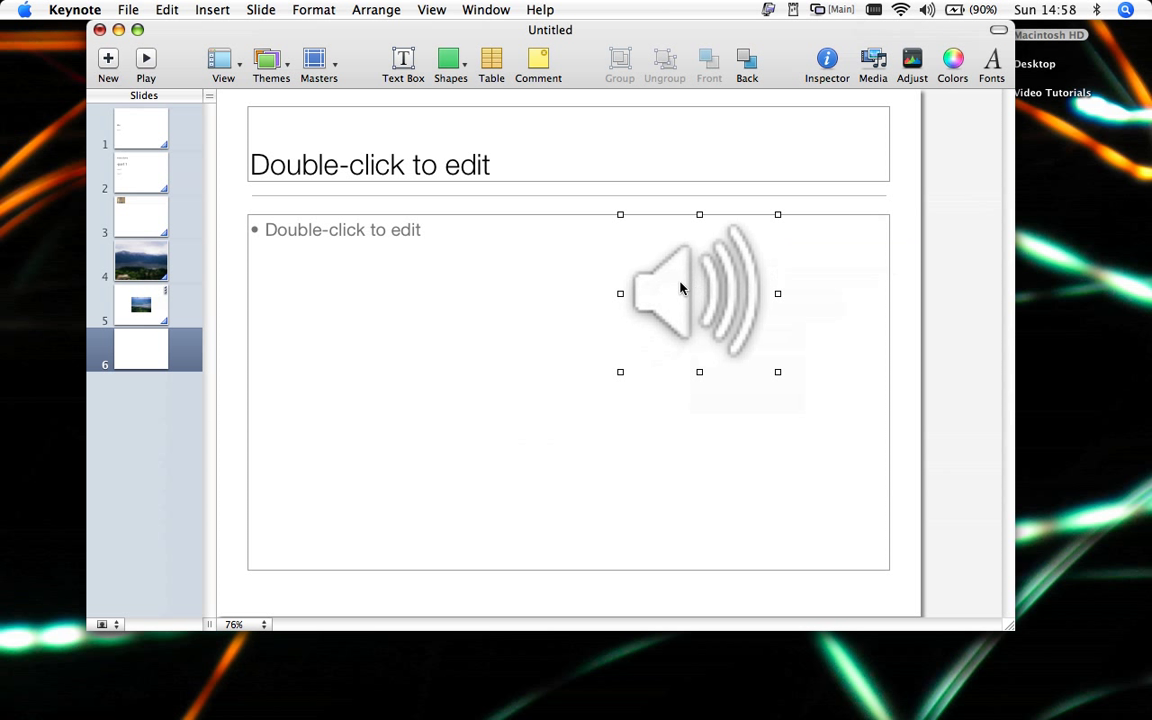
drag(673, 289, 546, 349)
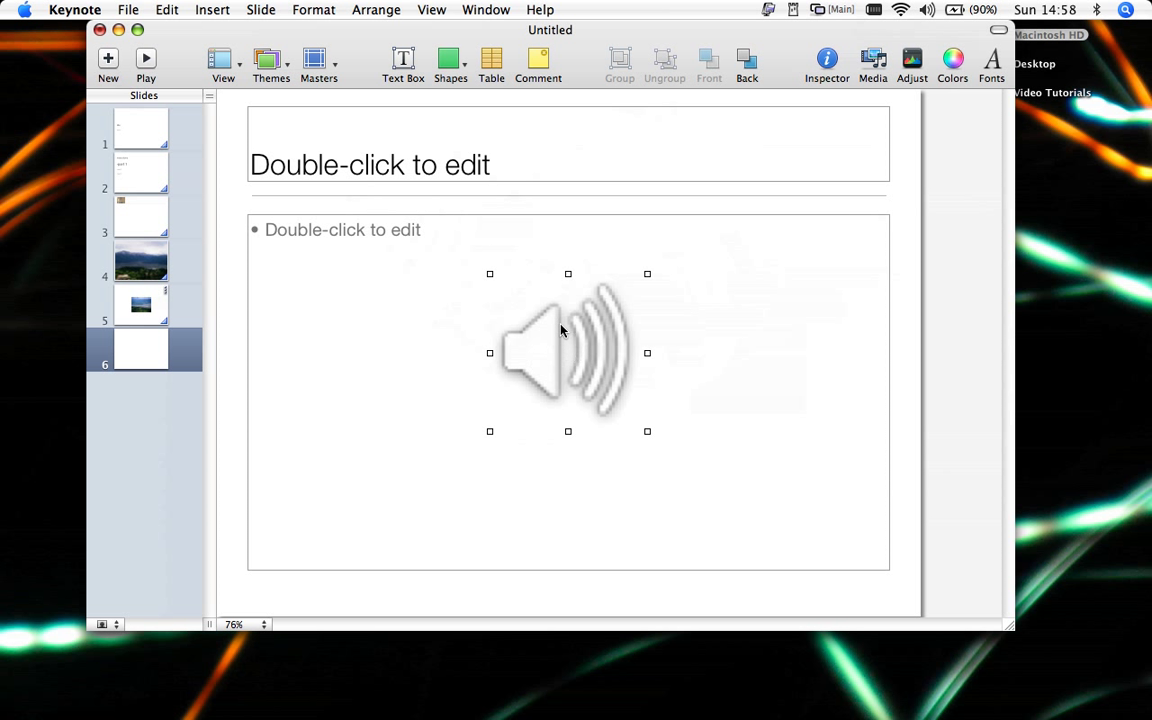
- Turn the sound's volume down to near minimum and trim its start and end points
click(825, 60)
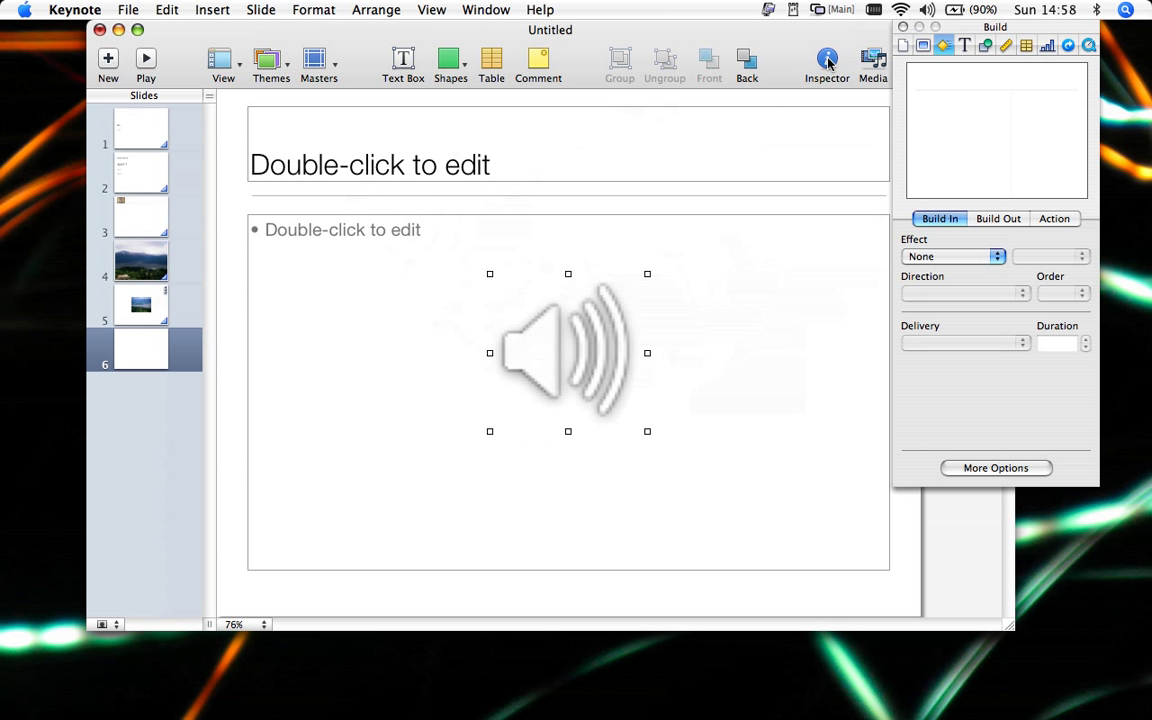
click(1089, 46)
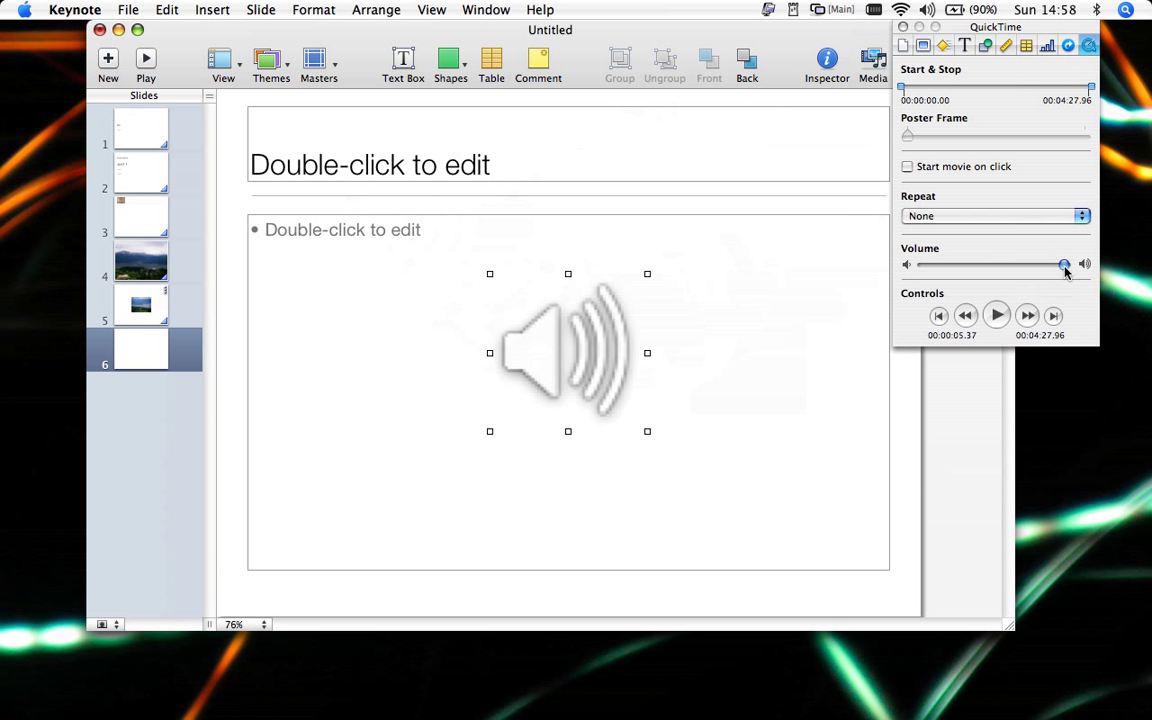
drag(1066, 268, 929, 273)
drag(1091, 91, 1018, 90)
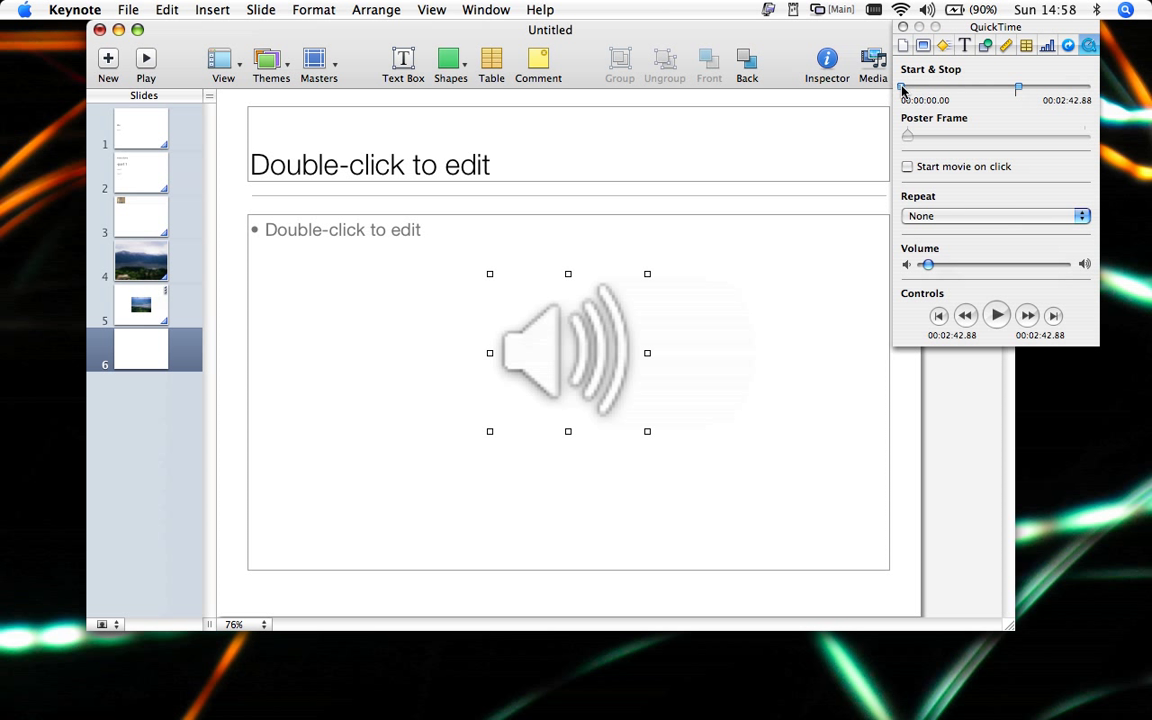
drag(903, 89, 1001, 90)
- Close the sound settings and reselect the sound icon and body text area
click(903, 27)
click(767, 268)
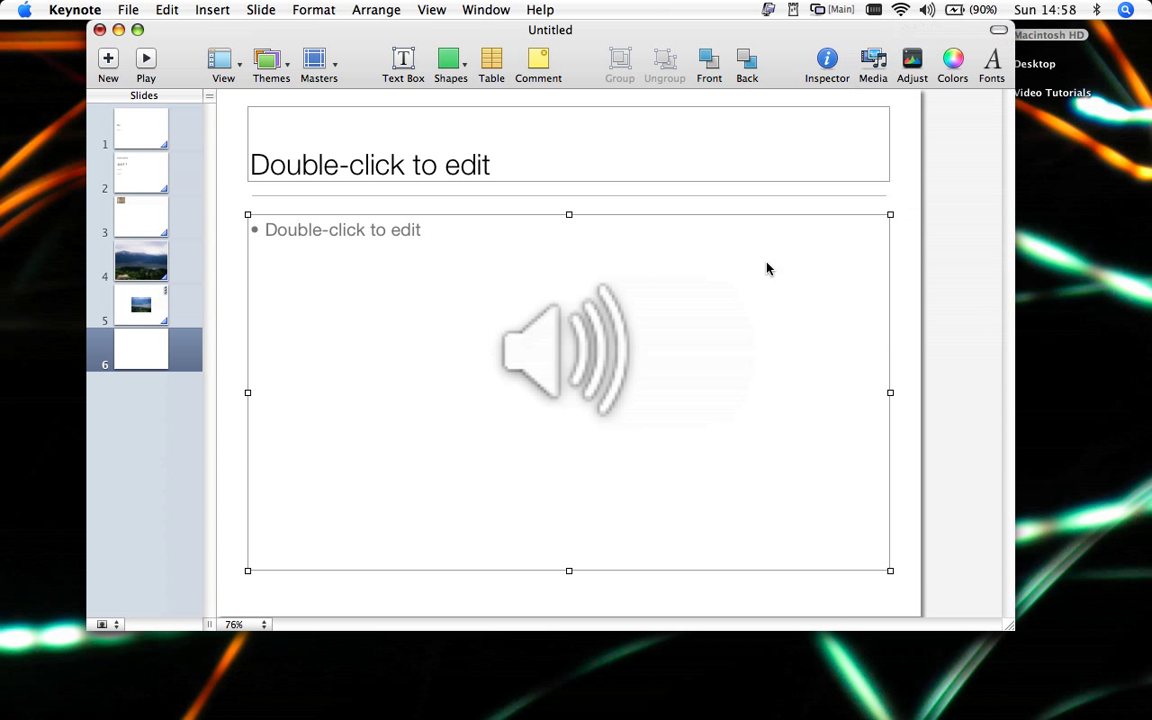
click(607, 347)
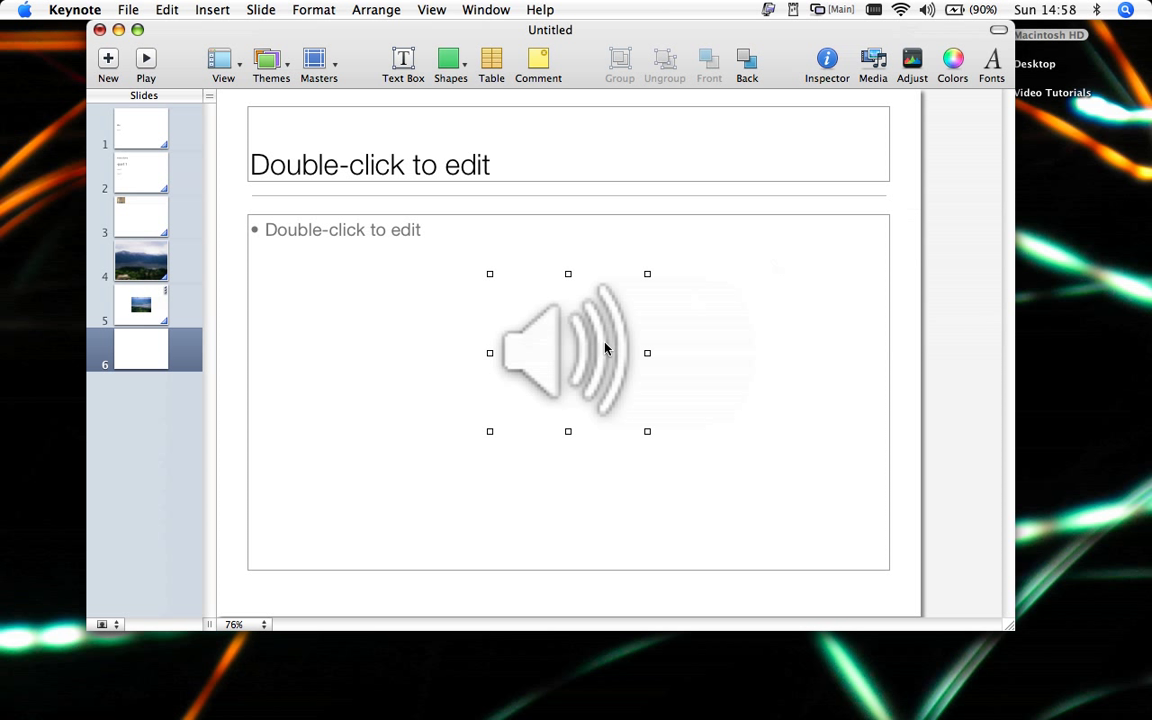
click(684, 347)
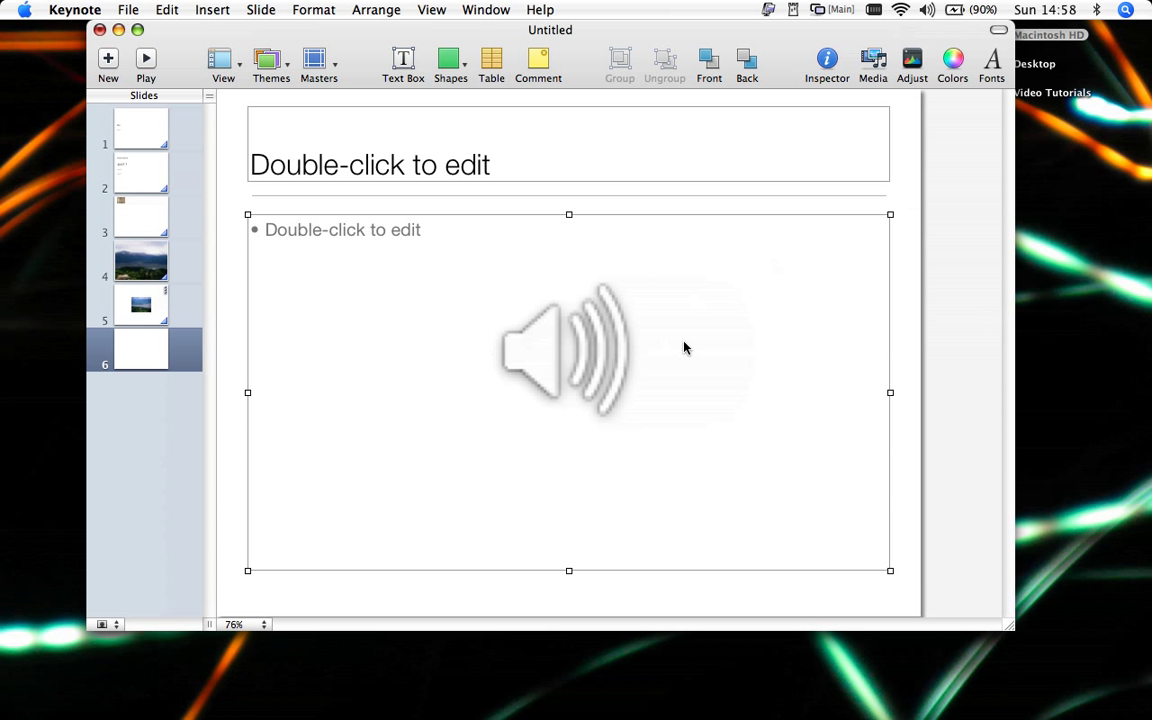
- Give slide 5's landscape image a Move action
click(155, 306)
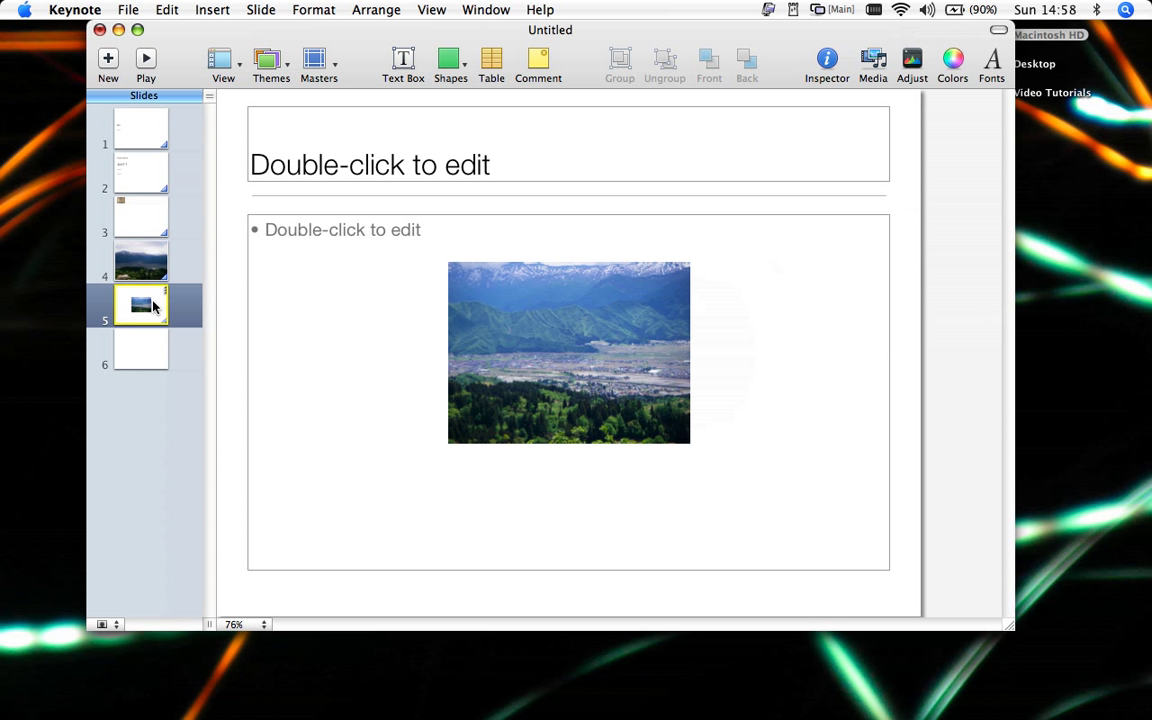
click(548, 355)
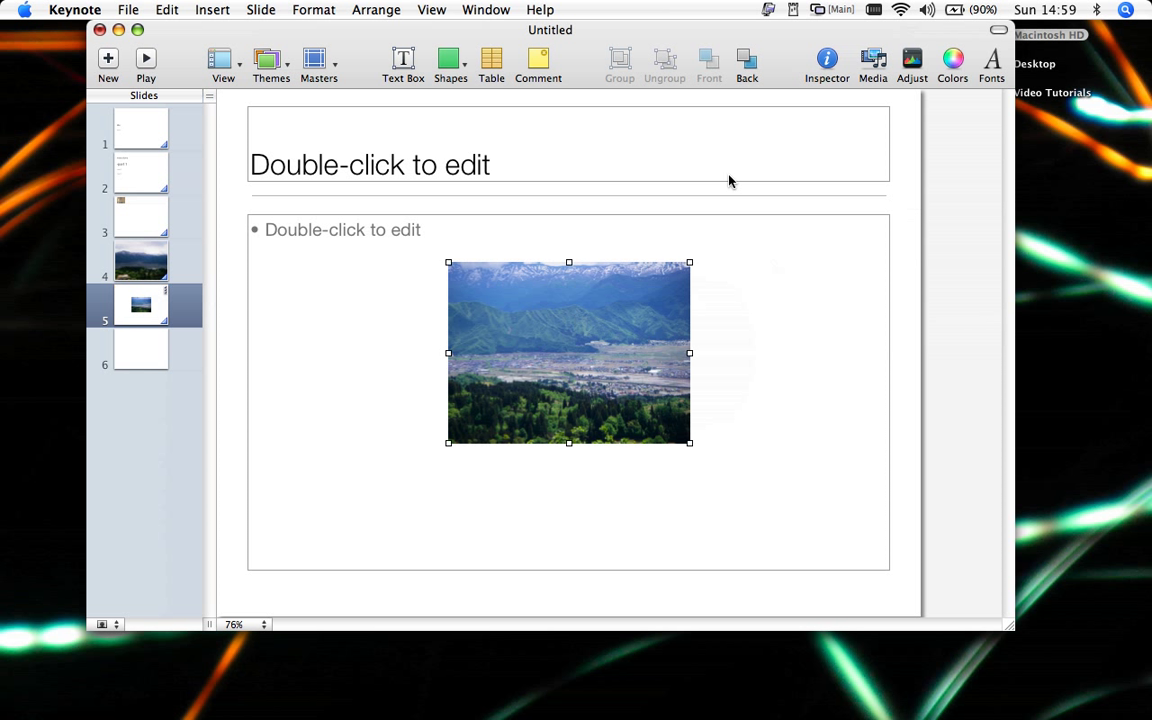
click(825, 70)
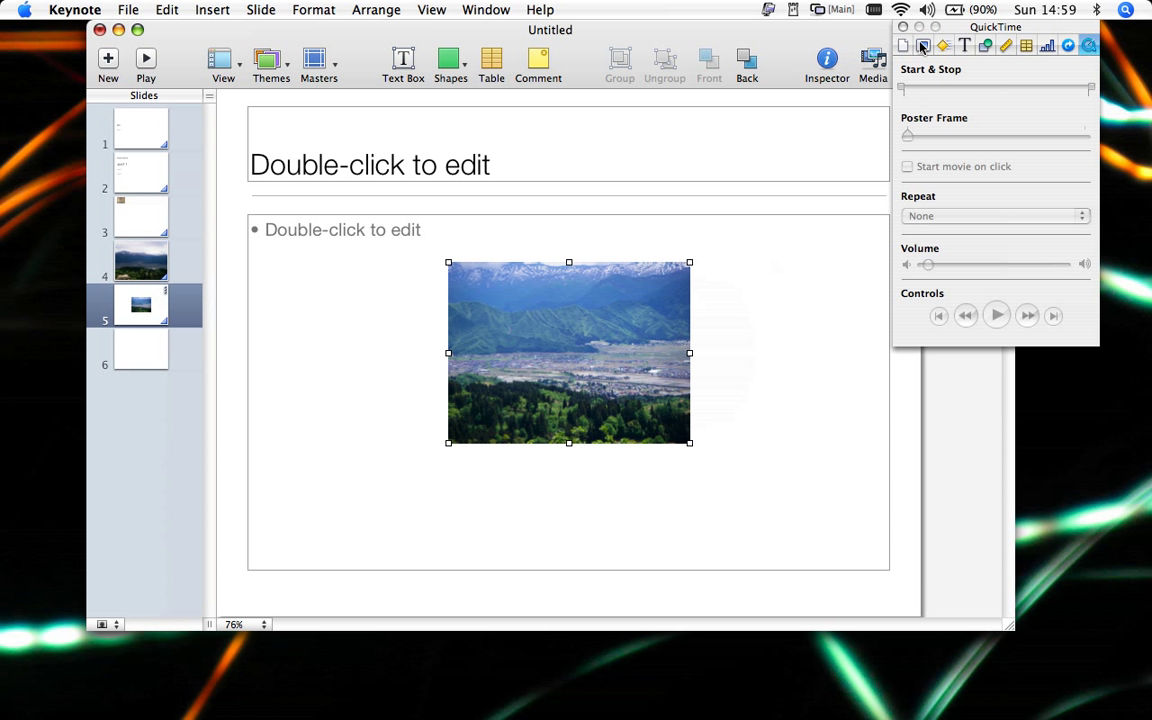
click(944, 47)
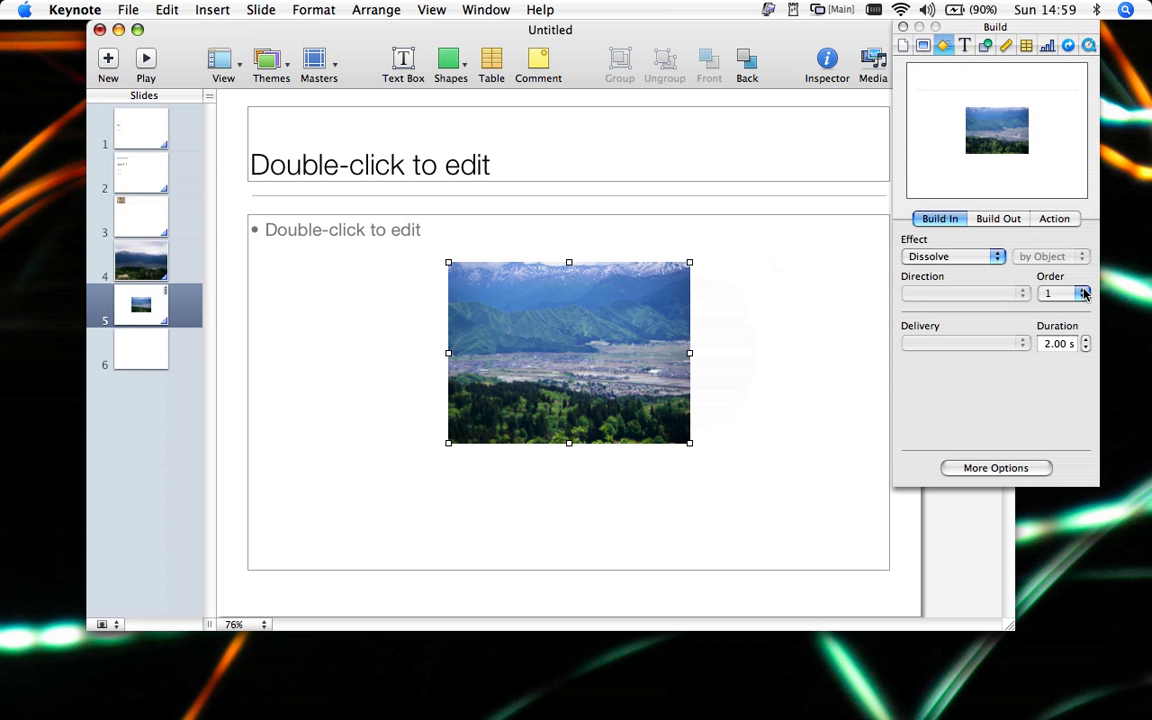
click(1058, 219)
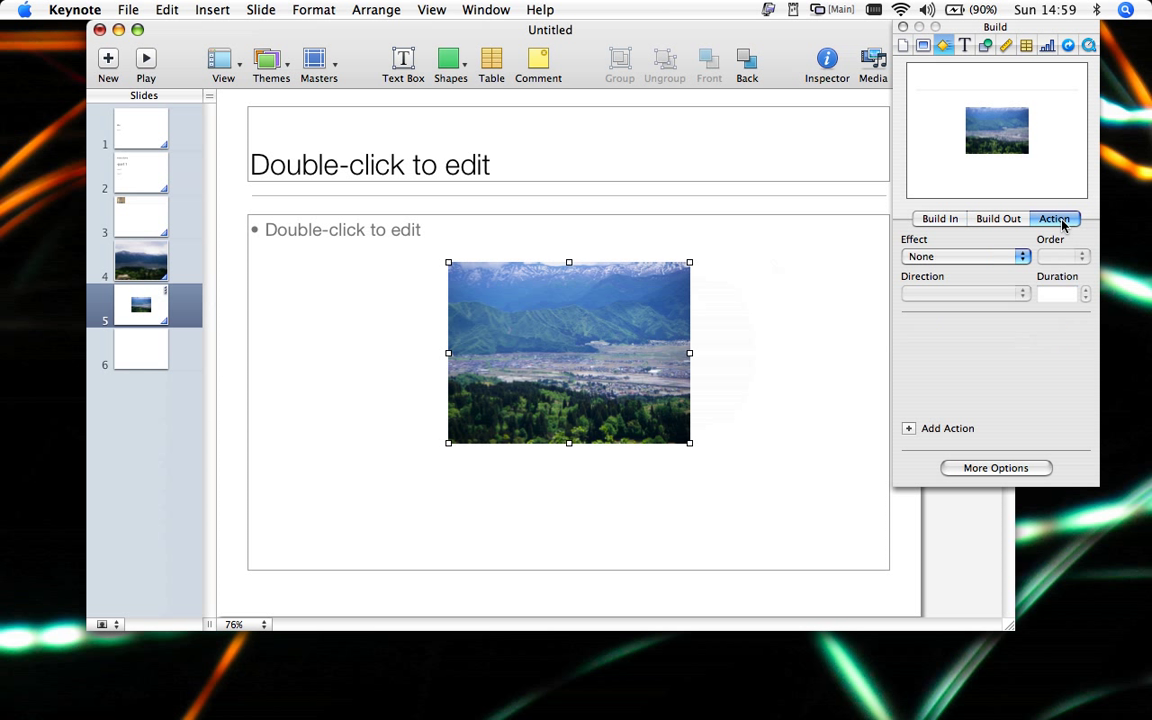
click(1024, 257)
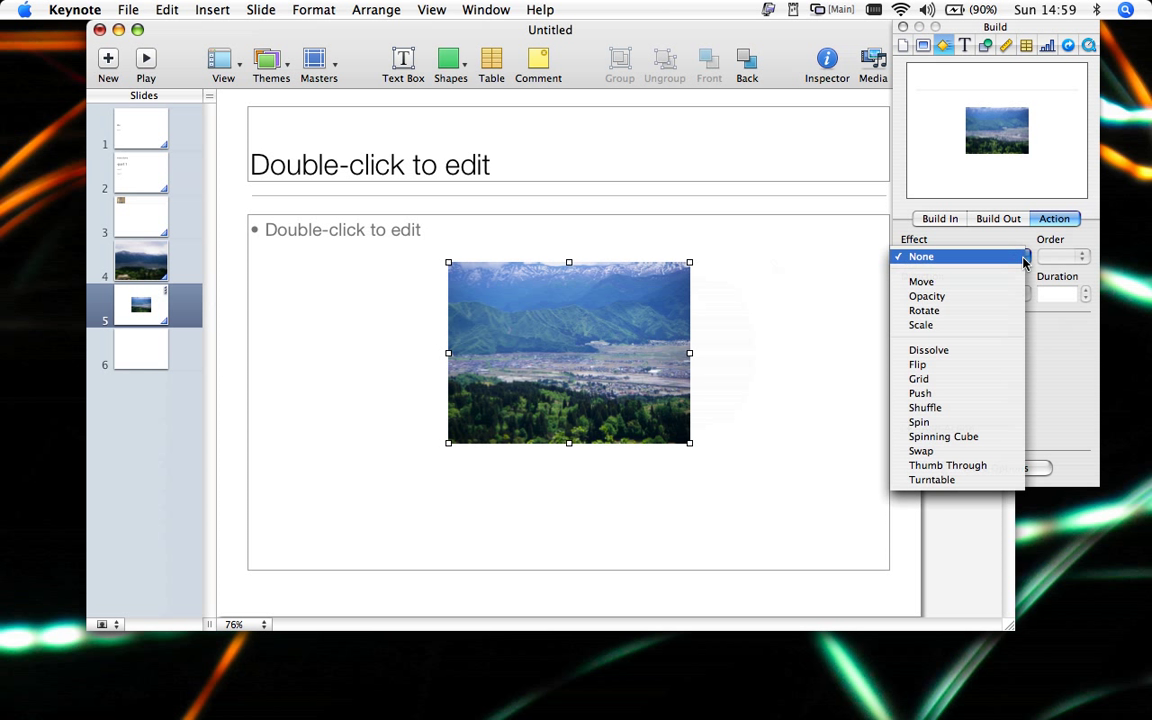
click(977, 284)
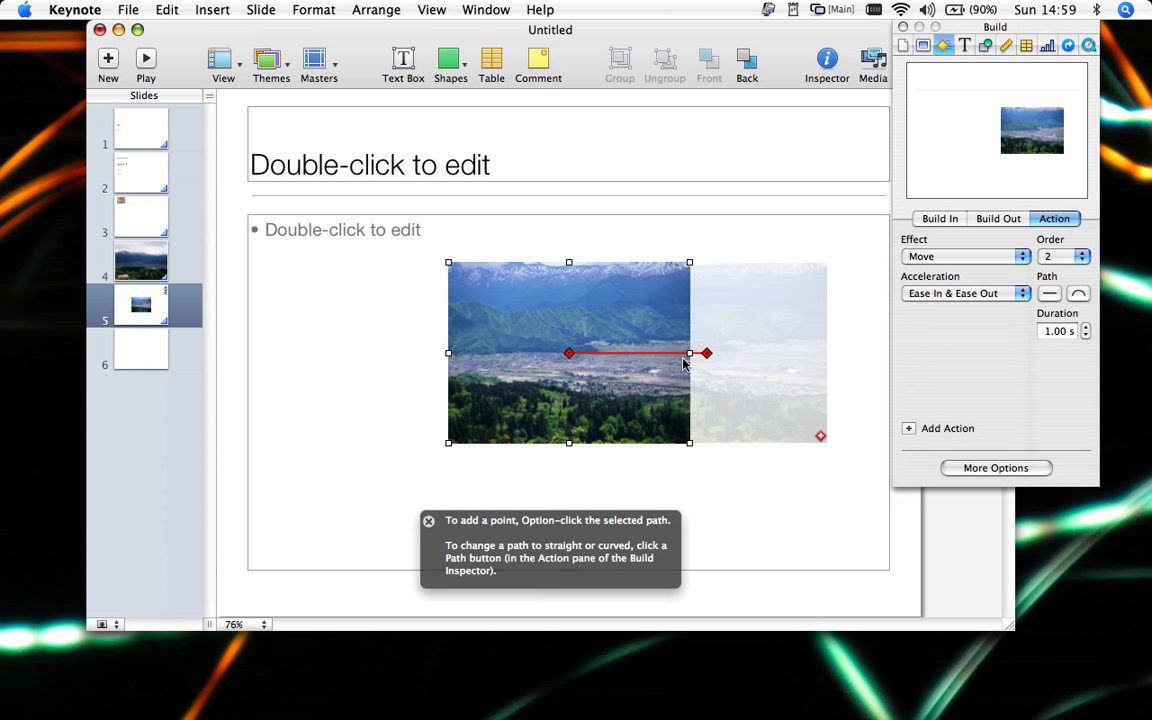
- Start the motion path at the slide top and bend it into a leftward curve
drag(573, 358, 571, 10)
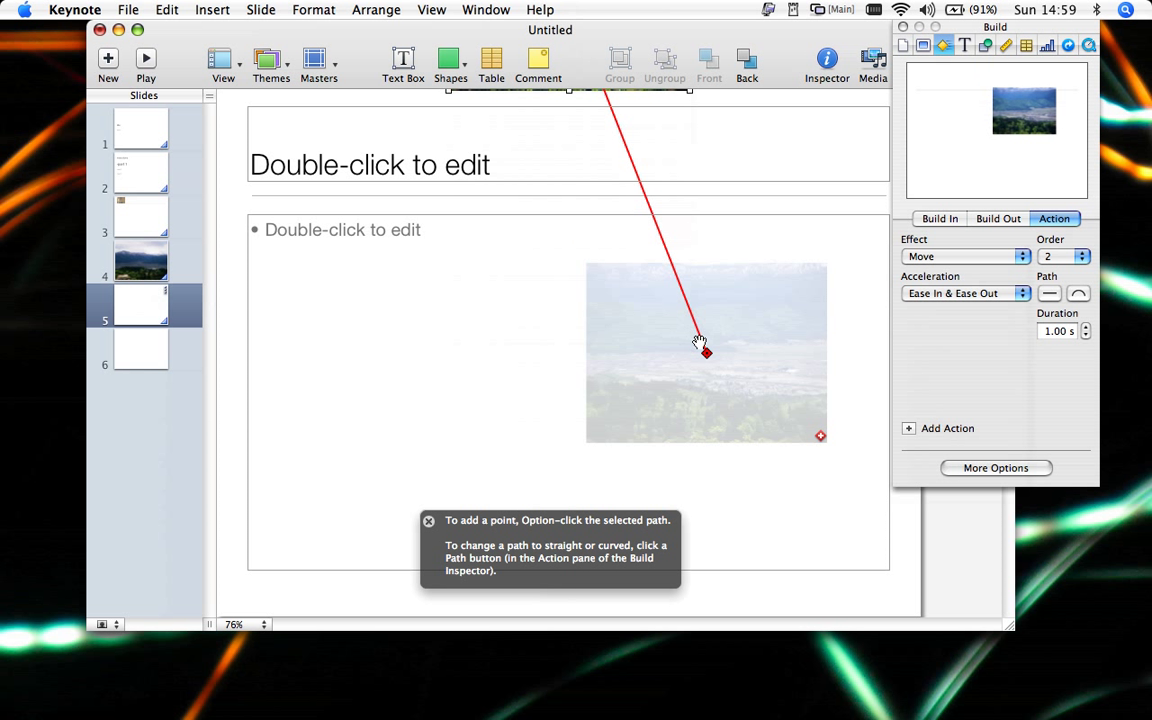
drag(708, 356, 628, 370)
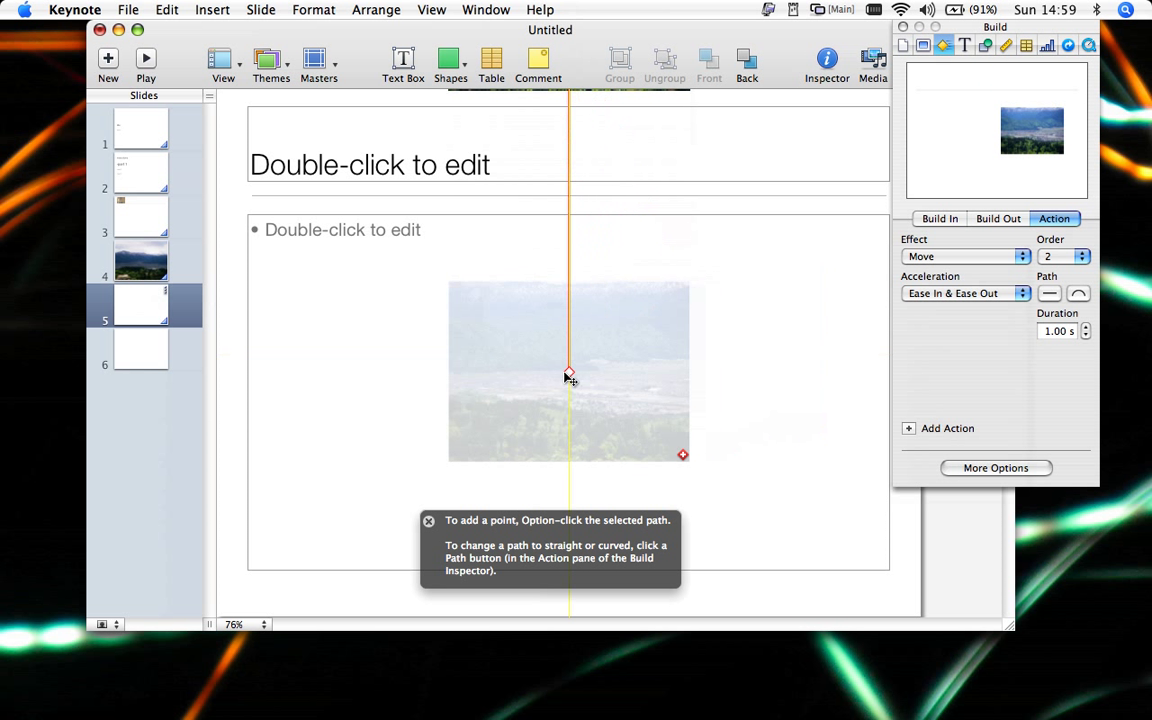
drag(565, 376, 571, 373)
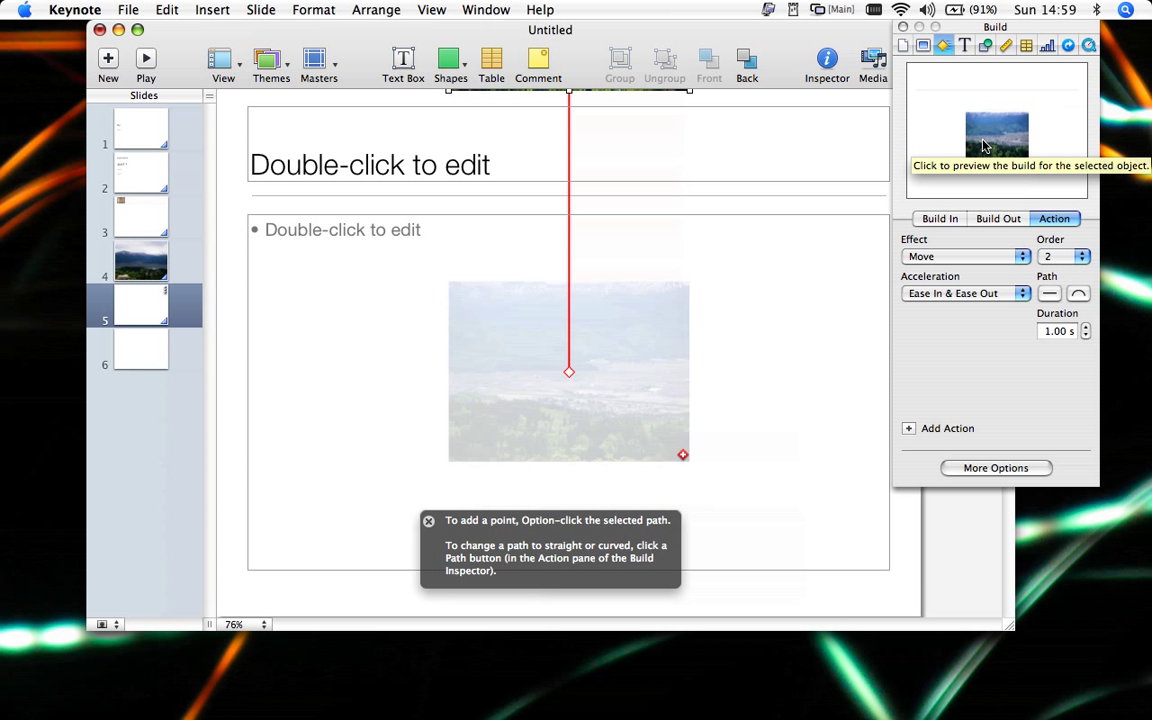
click(1077, 293)
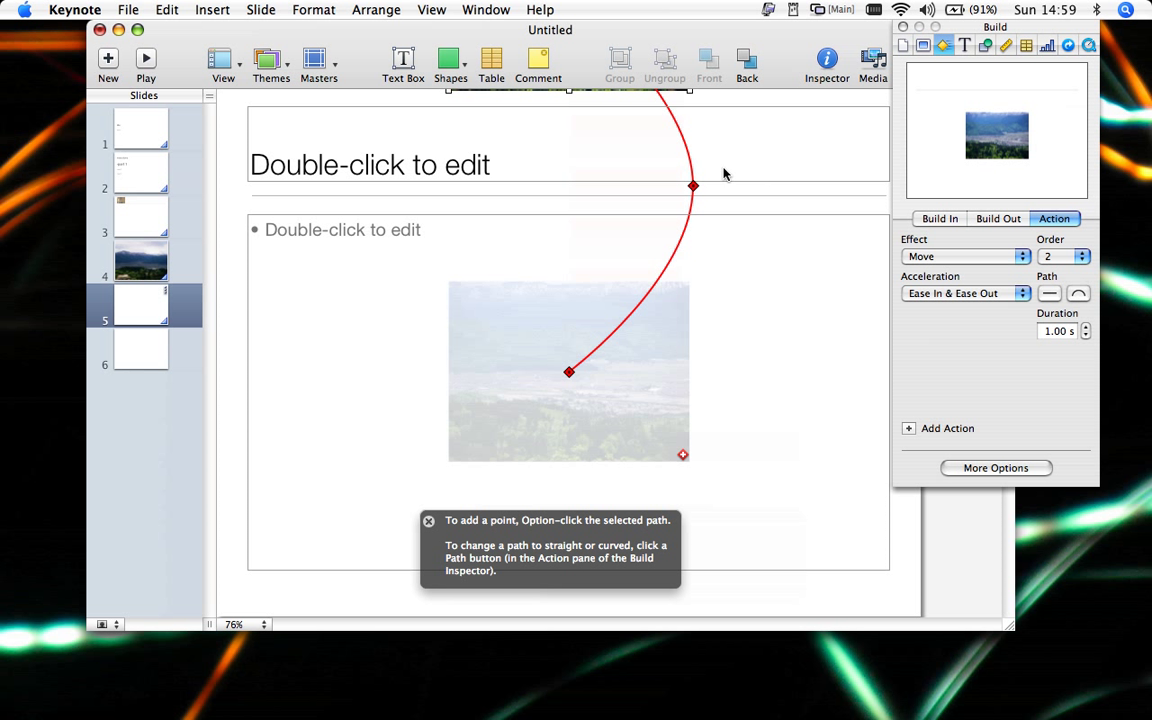
drag(694, 188, 337, 410)
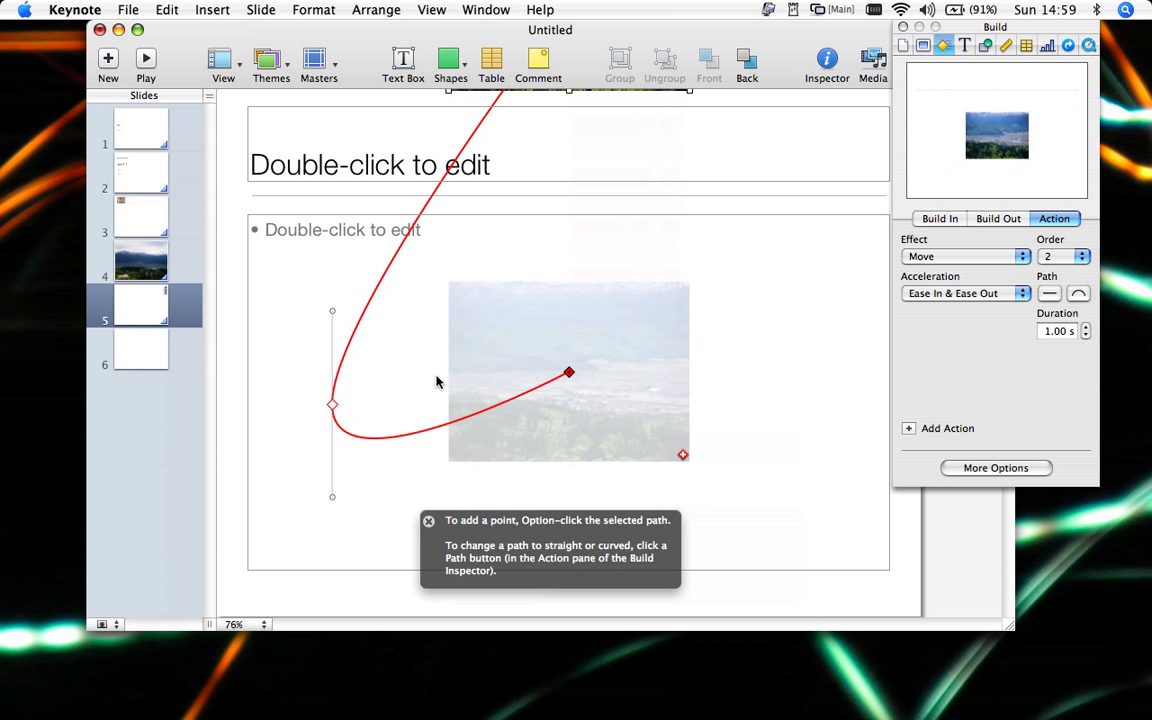
click(125, 345)
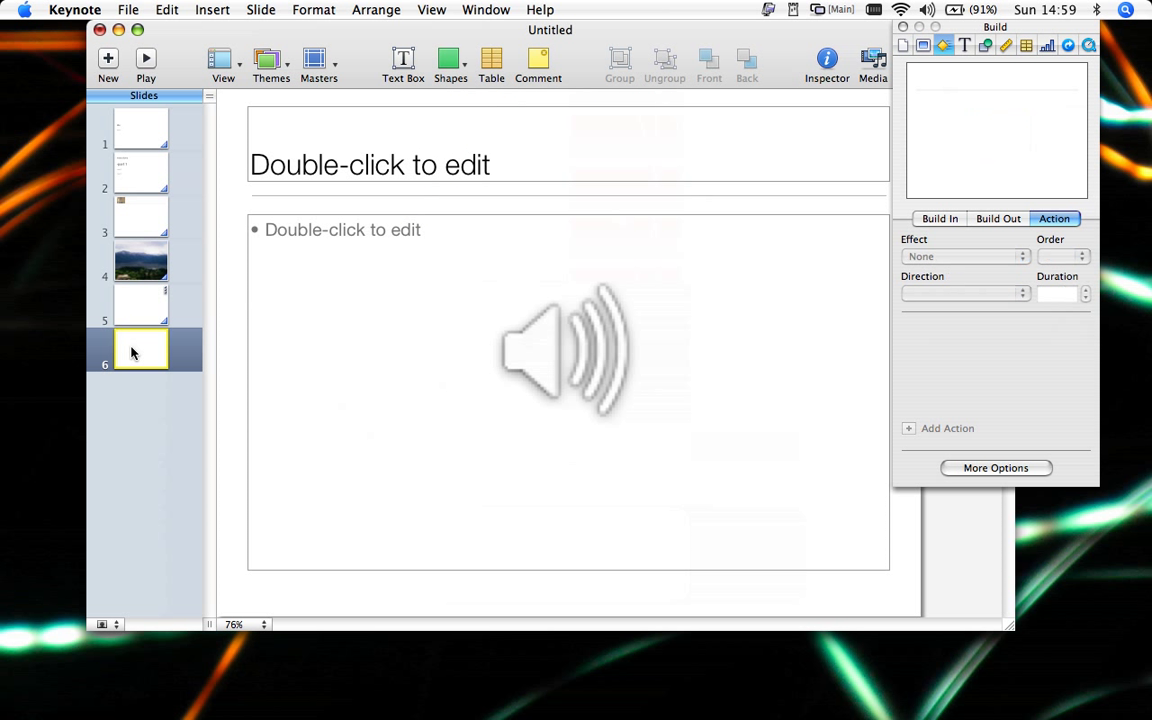
- Make slide 6's three bullet lines build in with Appear, delivered by bullet
click(145, 62)
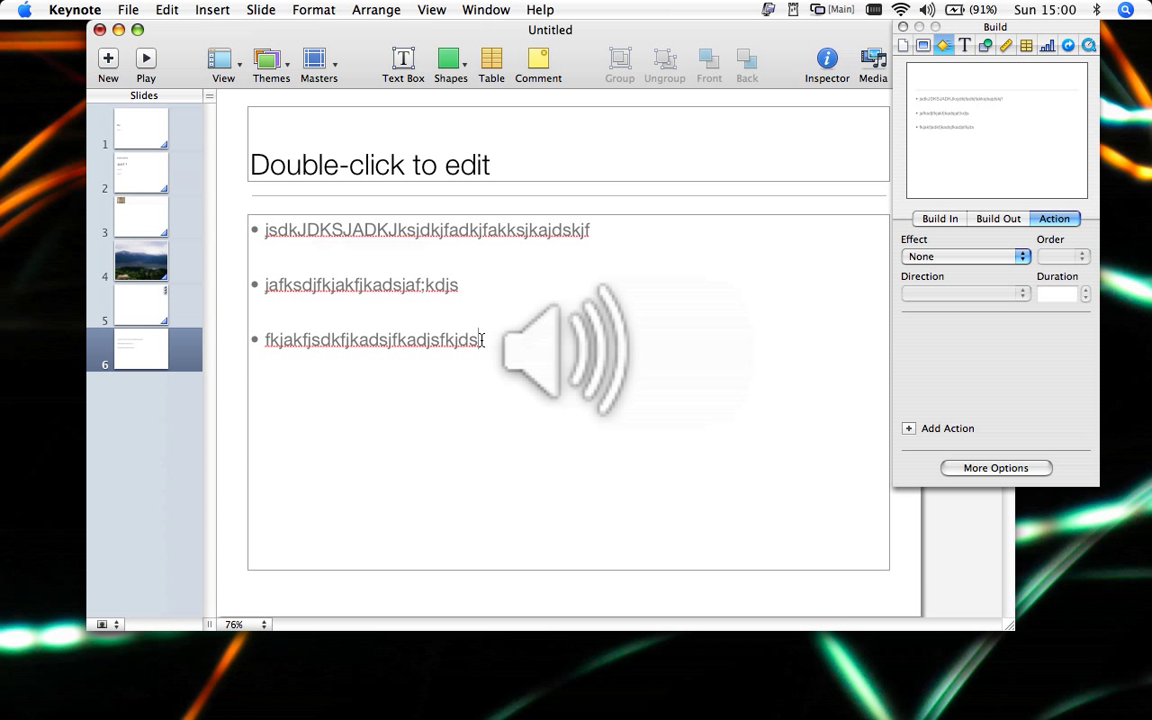
drag(481, 340, 242, 225)
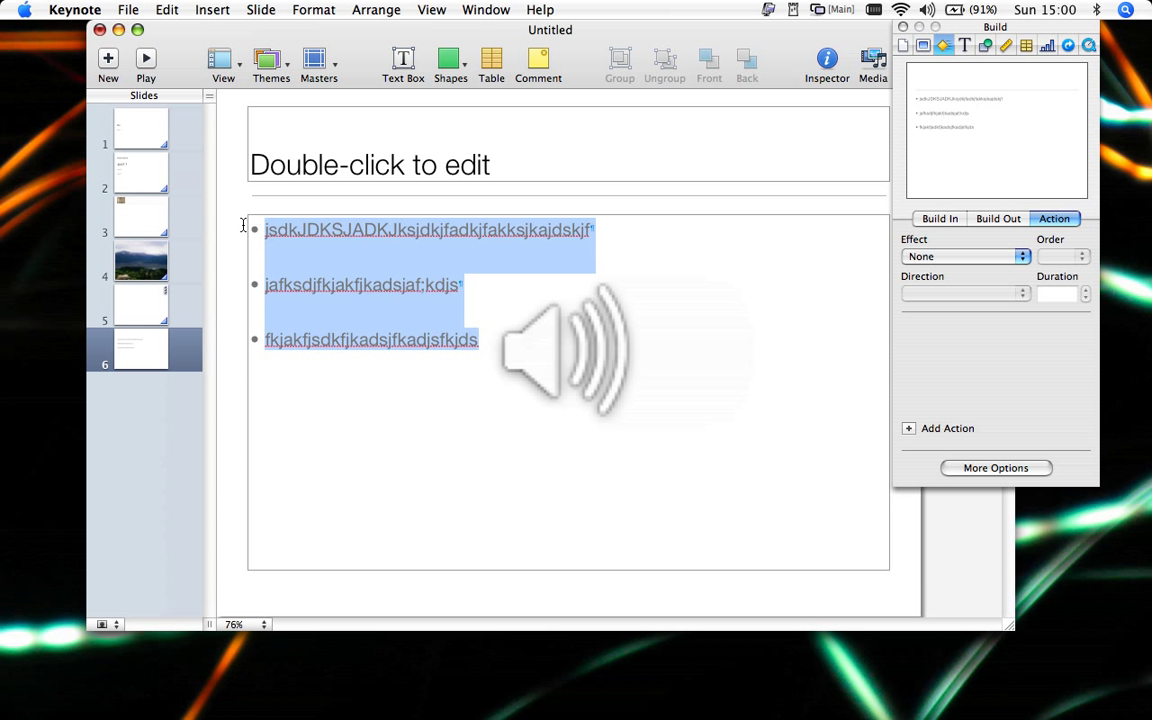
click(945, 219)
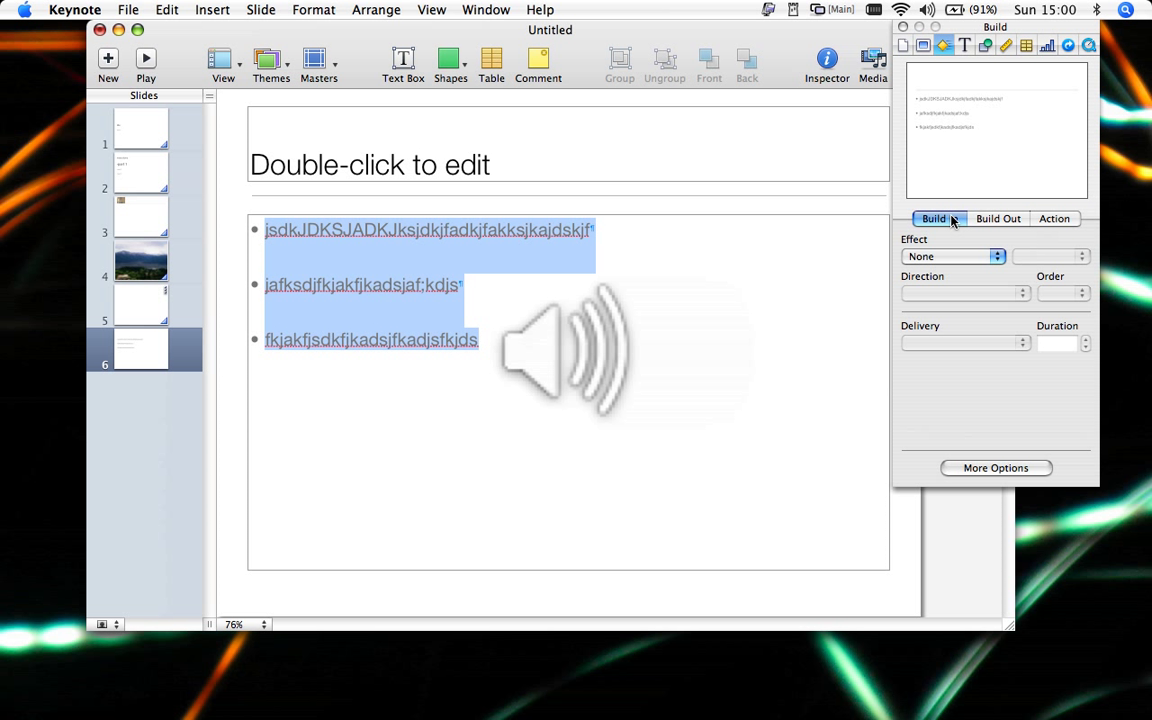
click(996, 257)
click(965, 285)
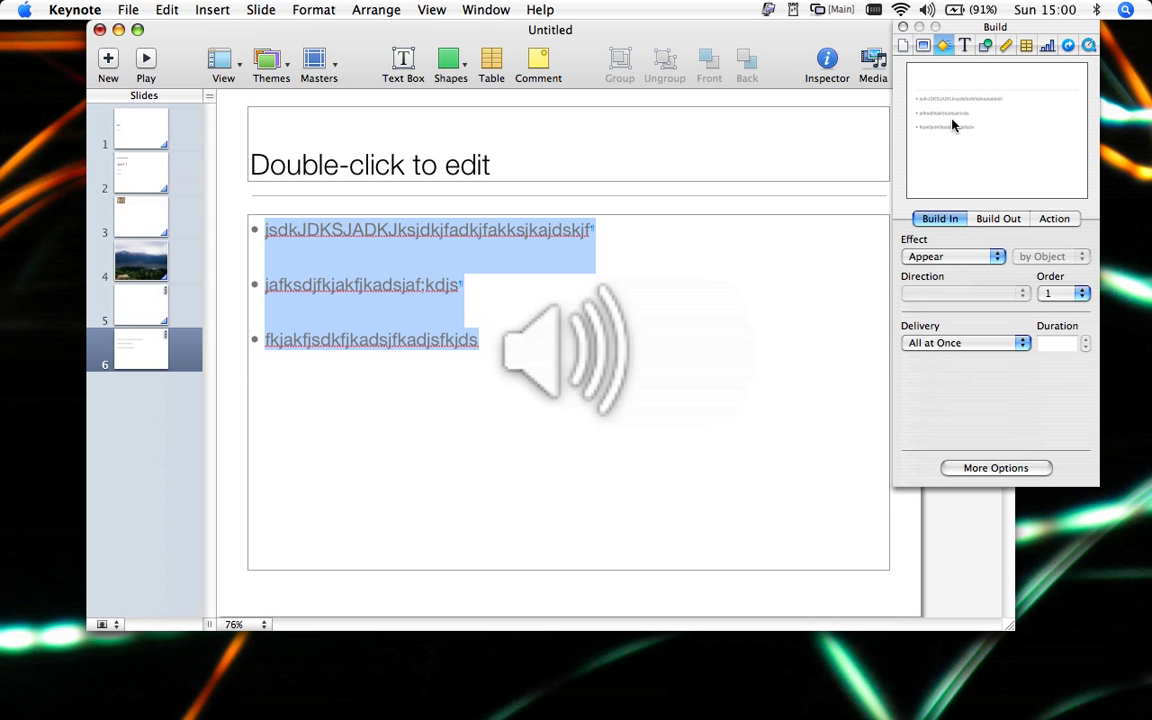
click(1020, 343)
click(997, 358)
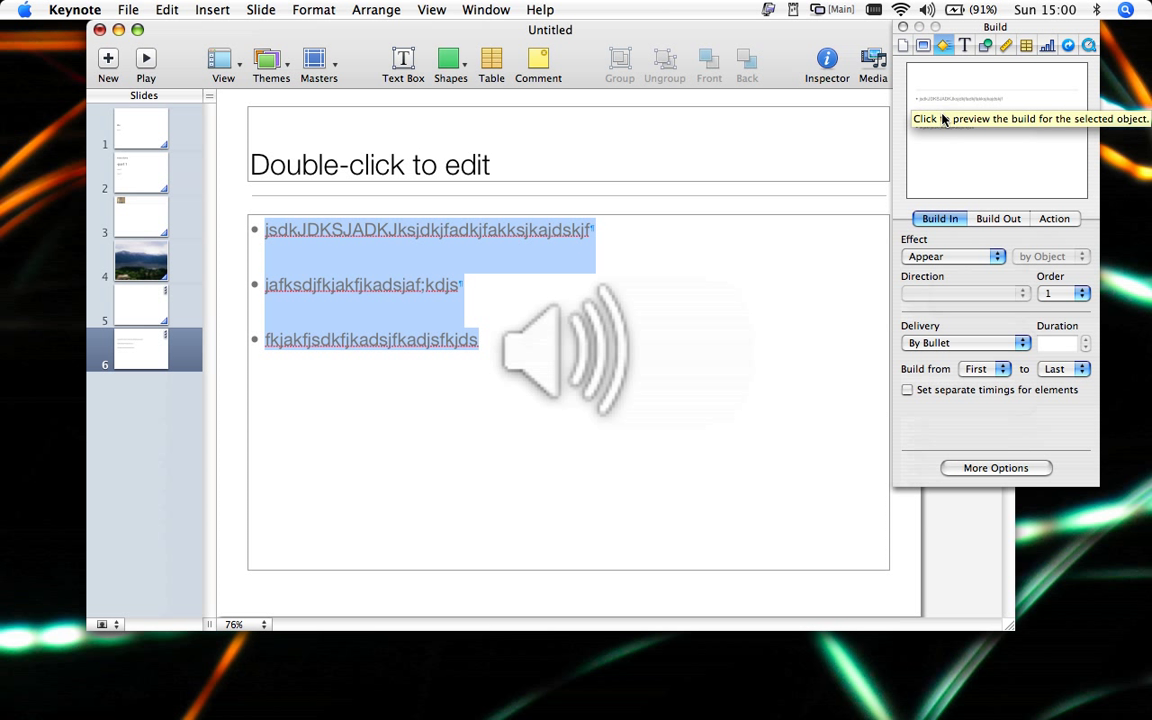
click(903, 27)
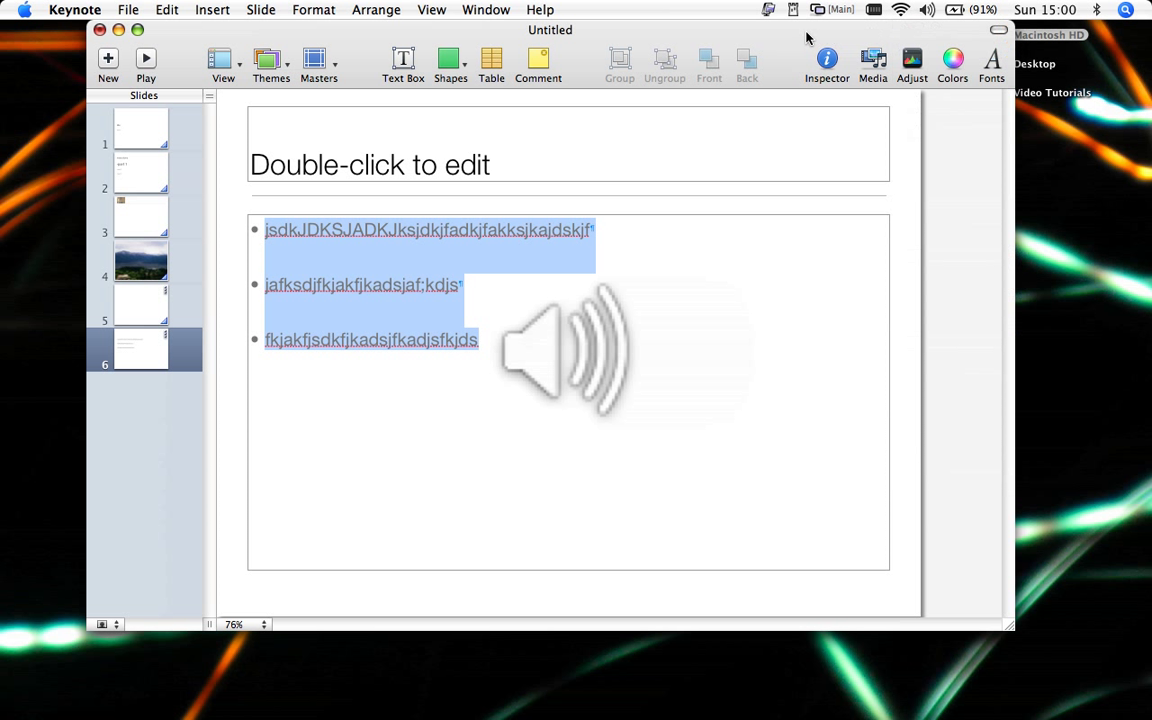
- Start saving the presentation under the name demo
click(389, 407)
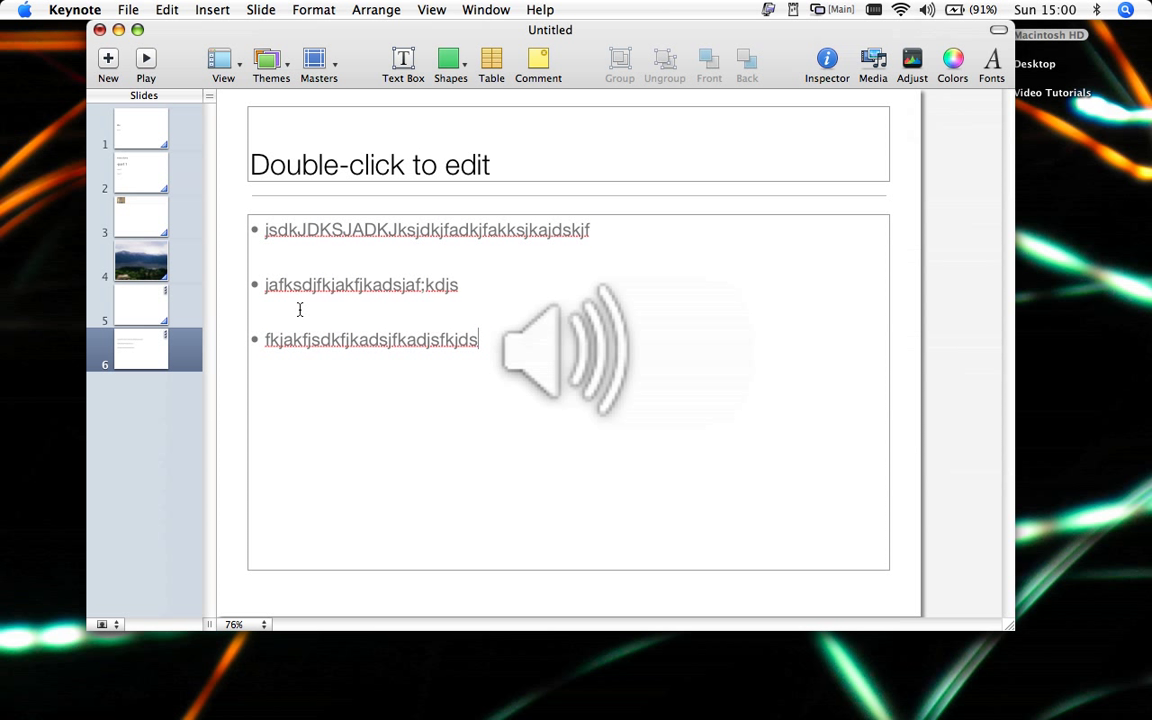
click(128, 10)
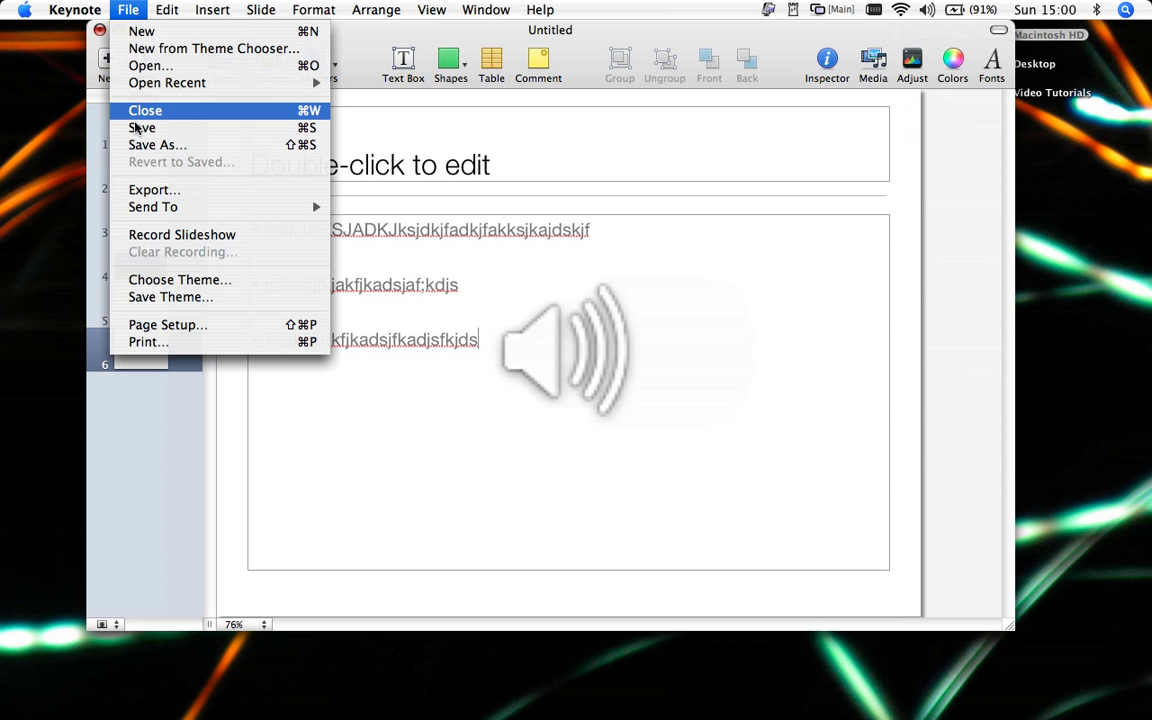
click(139, 145)
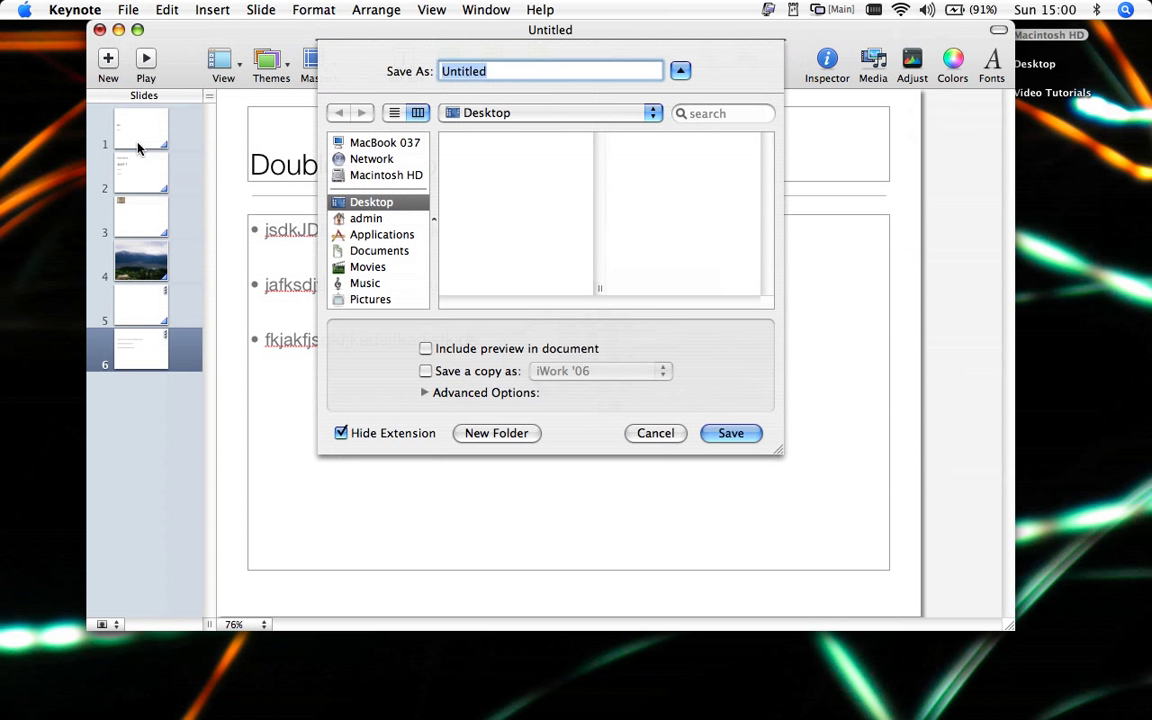
text(dem)
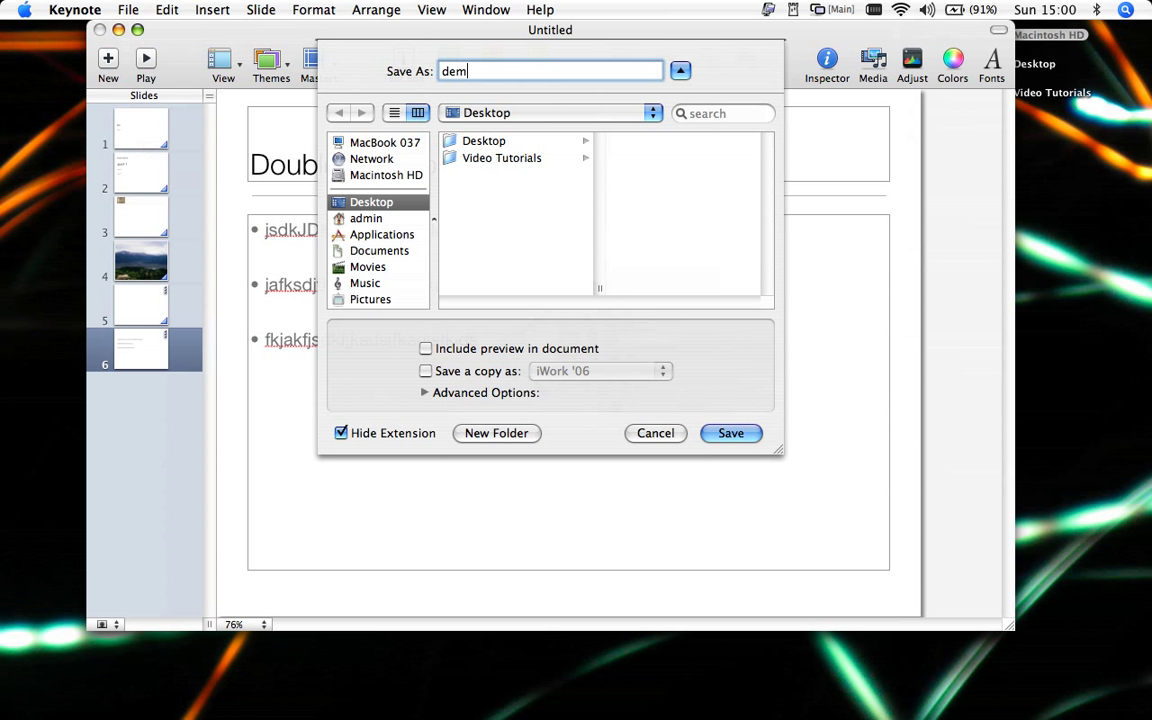
text(o)
click(680, 71)
click(680, 71)
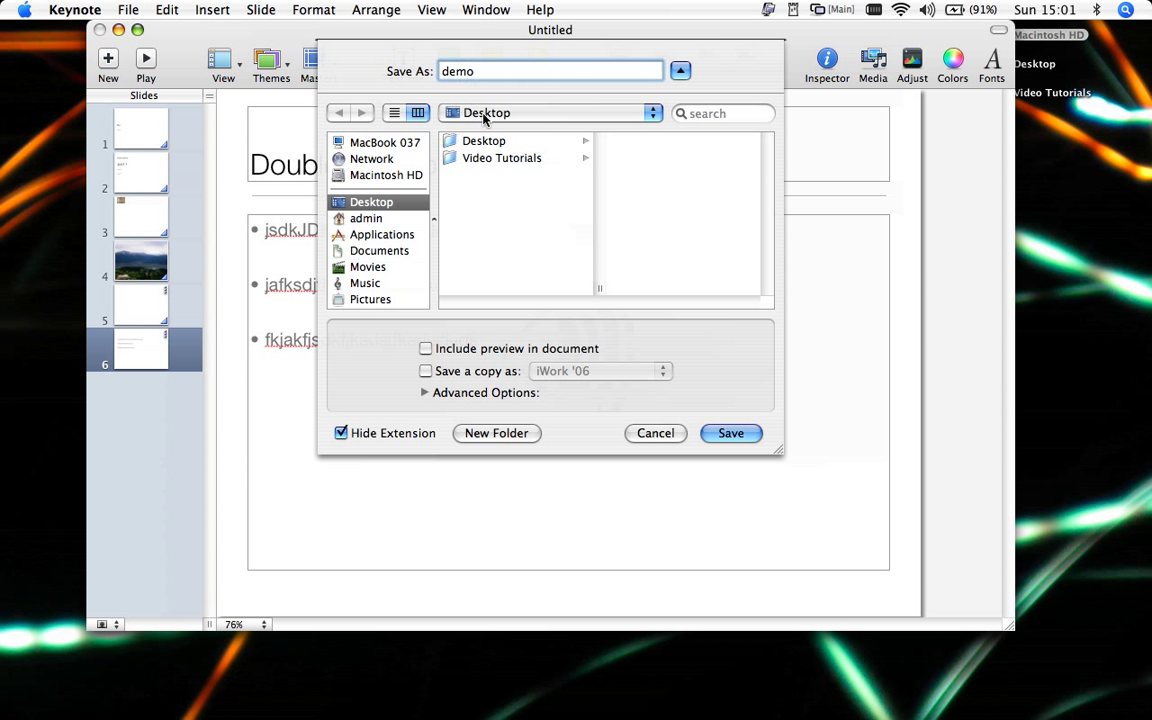
- Leave the iWork '06 copy option unchecked and save demo.key to the Desktop
click(426, 372)
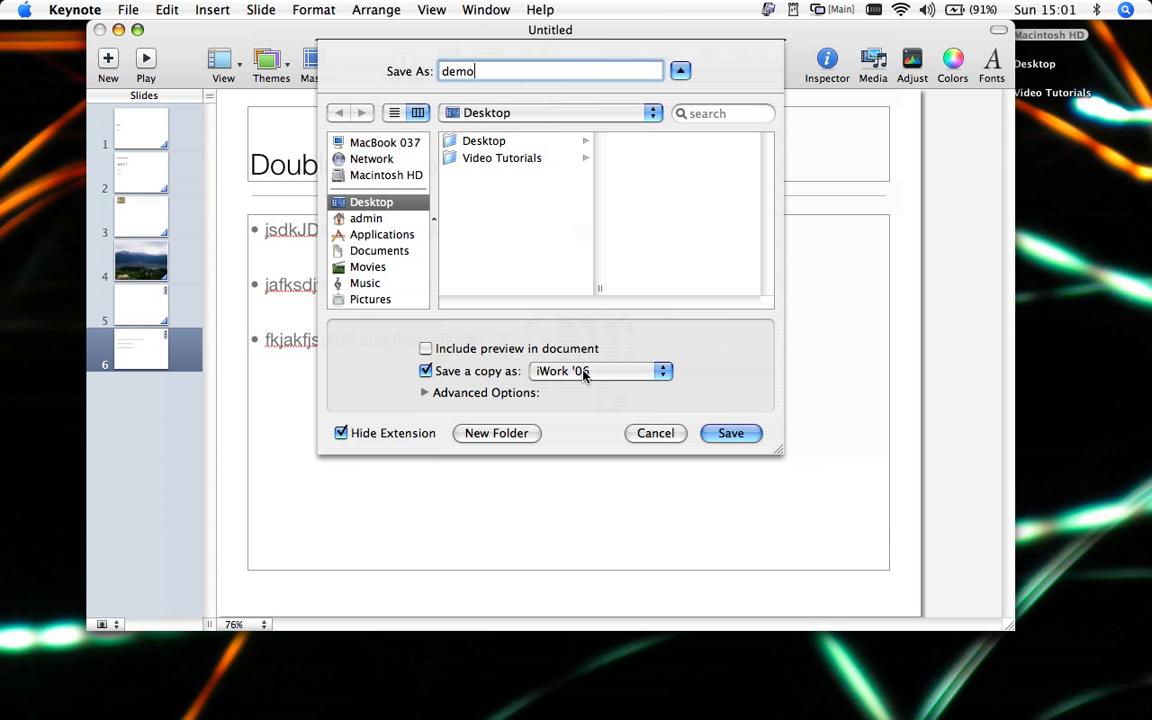
click(426, 394)
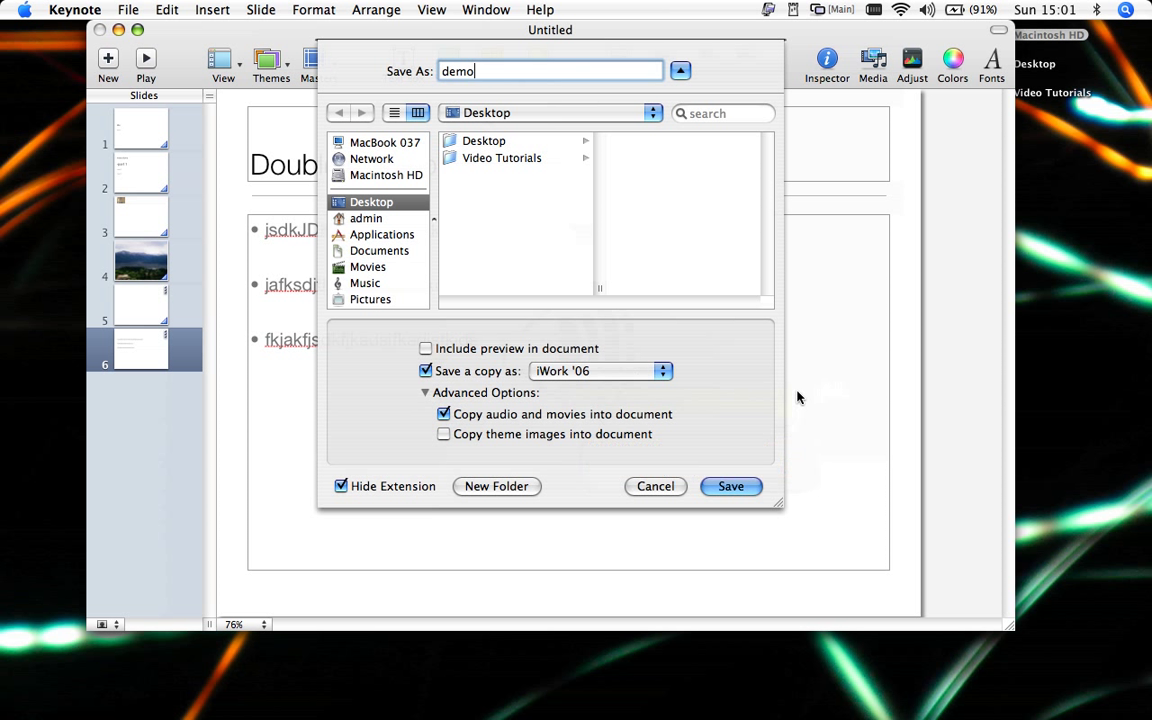
click(426, 371)
click(424, 392)
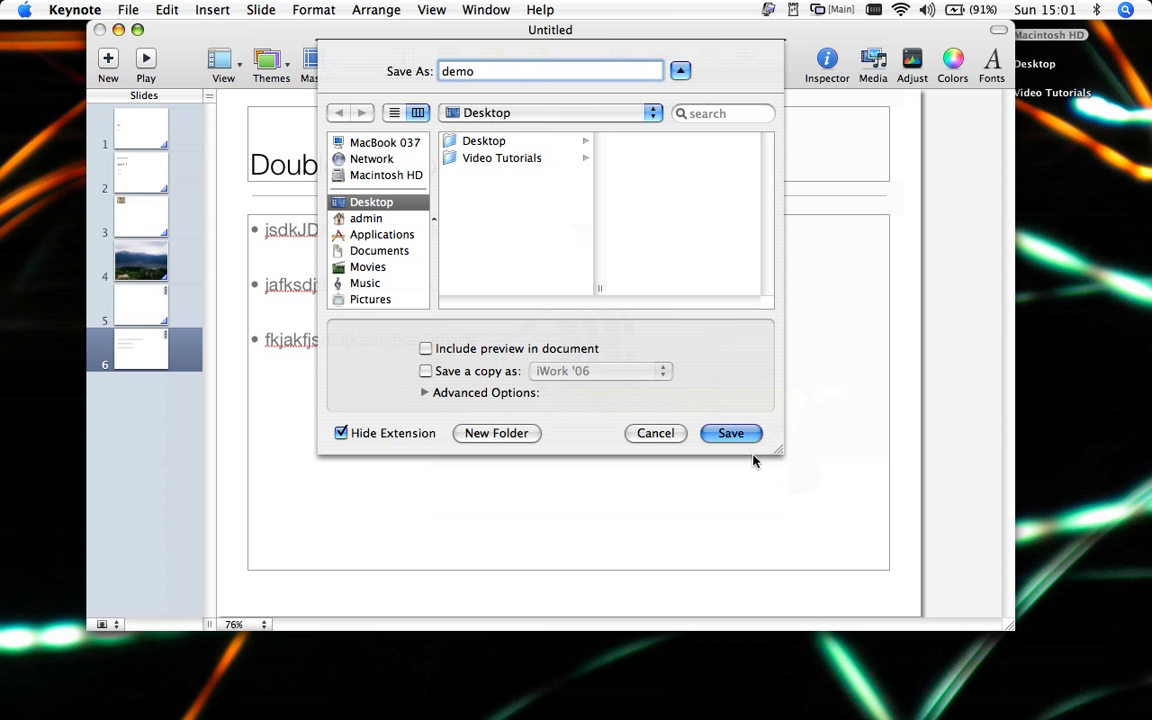
click(730, 433)
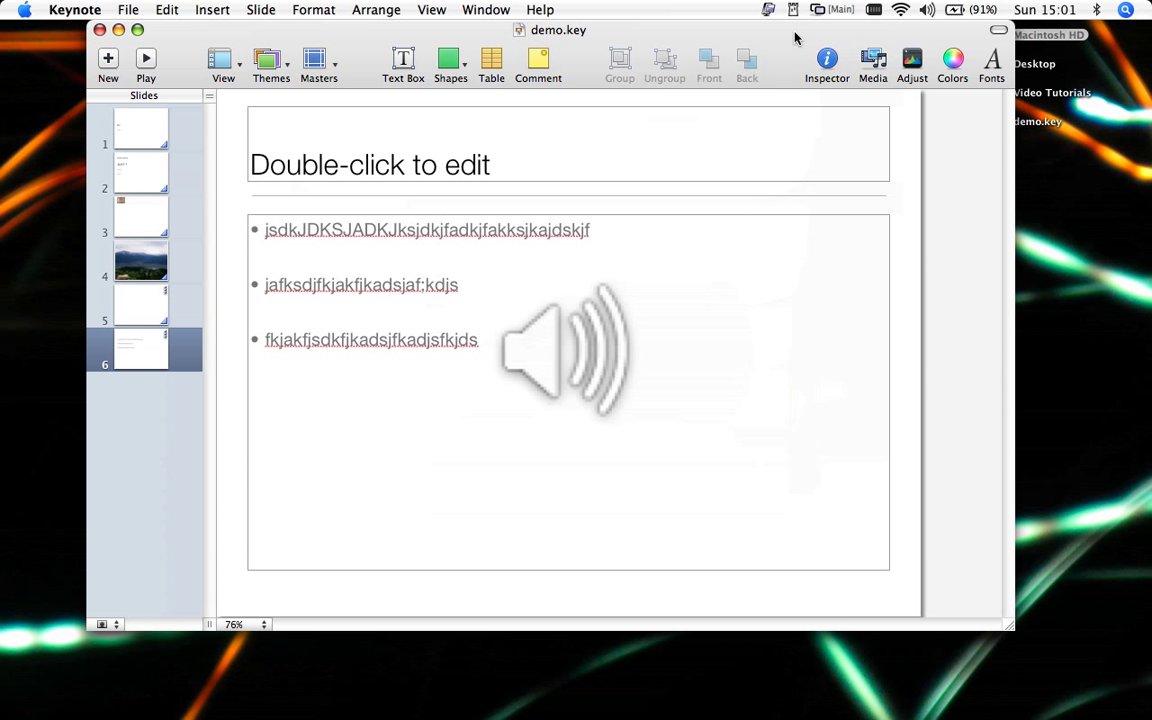
drag(797, 36, 758, 34)
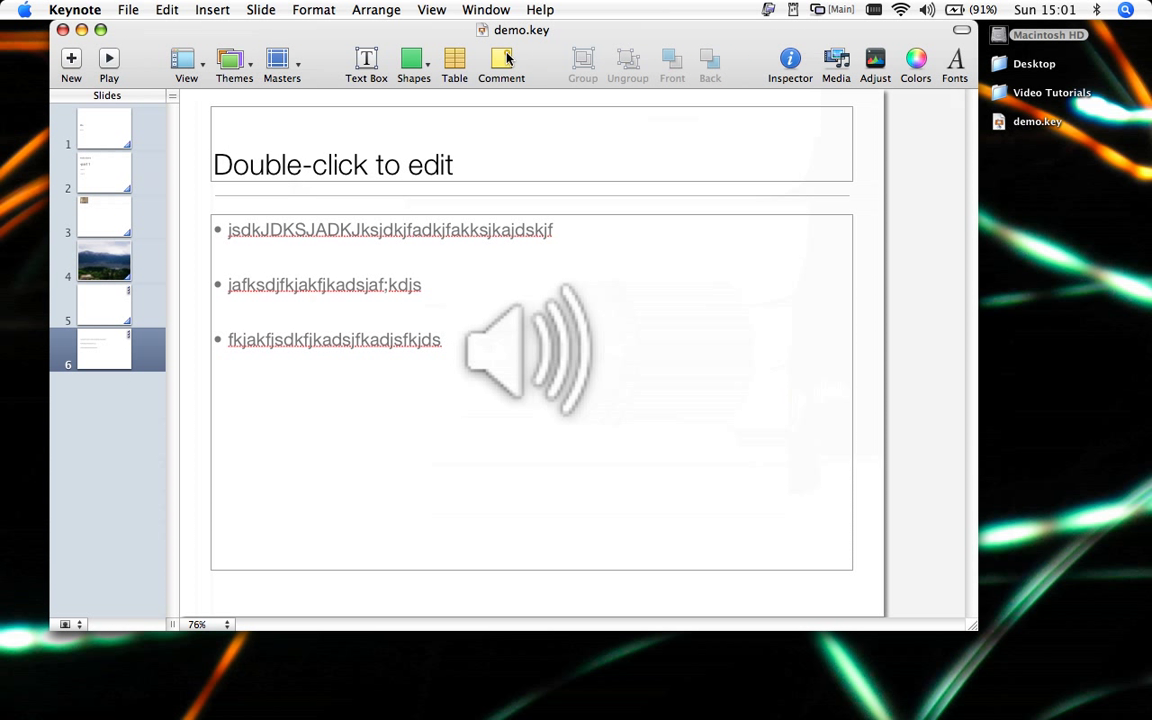
- Export the deck to the Desktop as PowerPoint demo.ppt and close the reviewed warnings
click(128, 10)
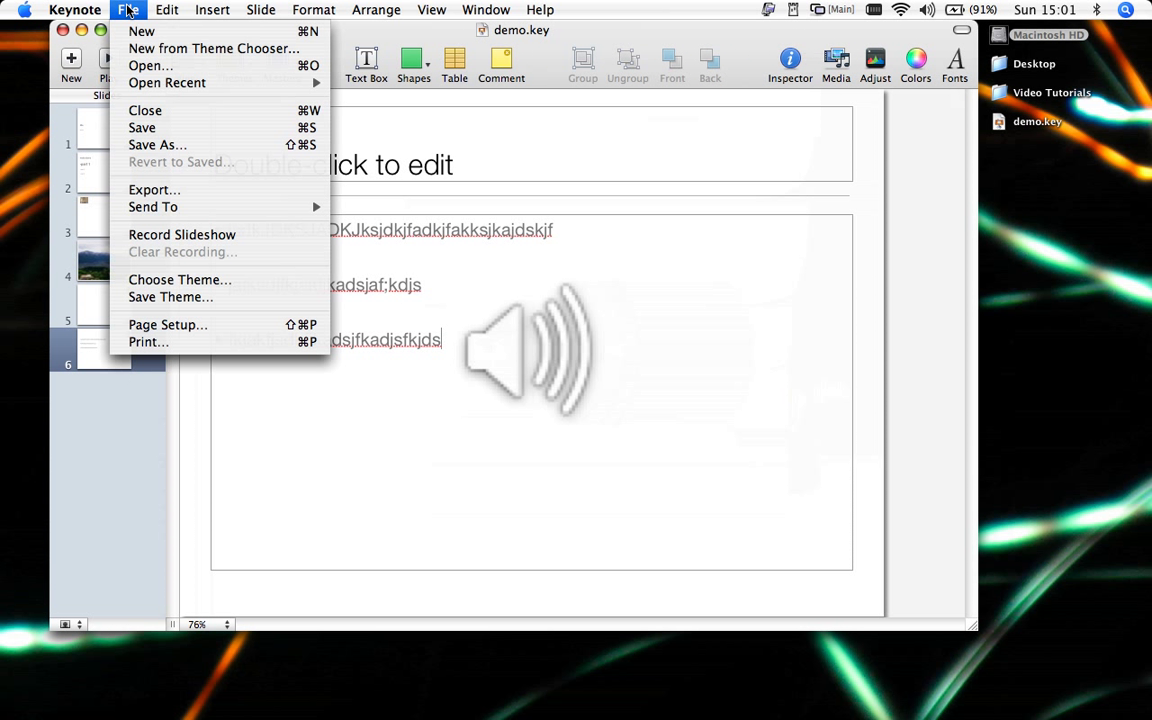
click(155, 190)
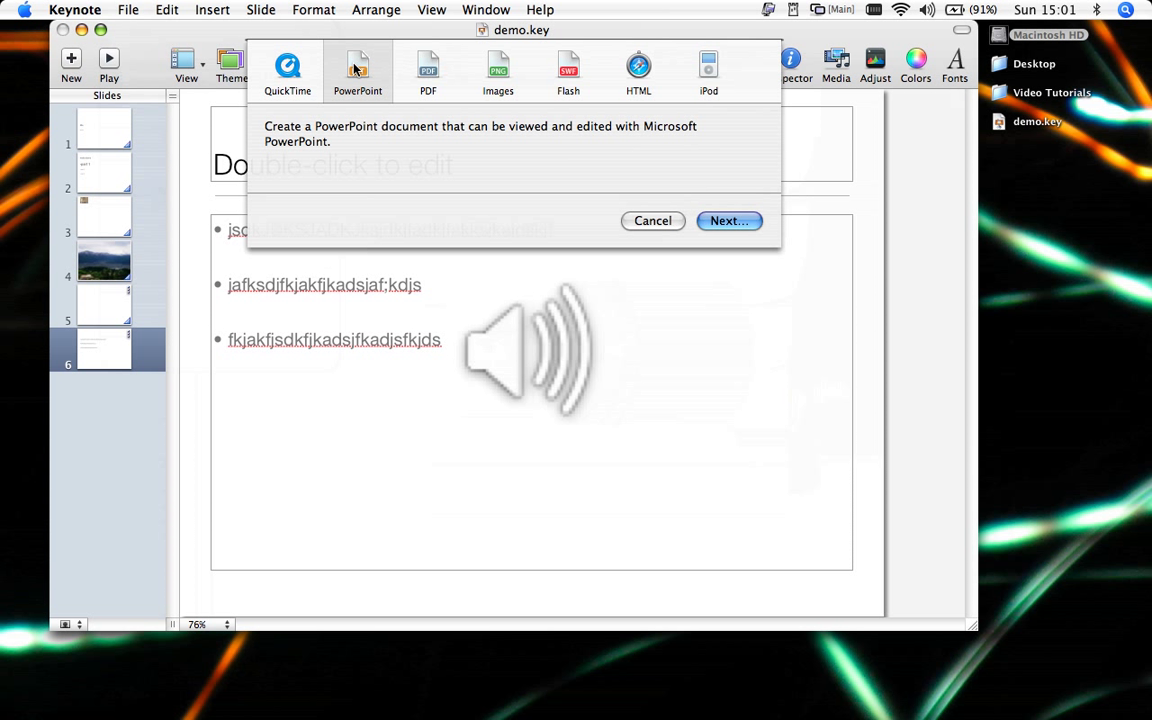
click(726, 221)
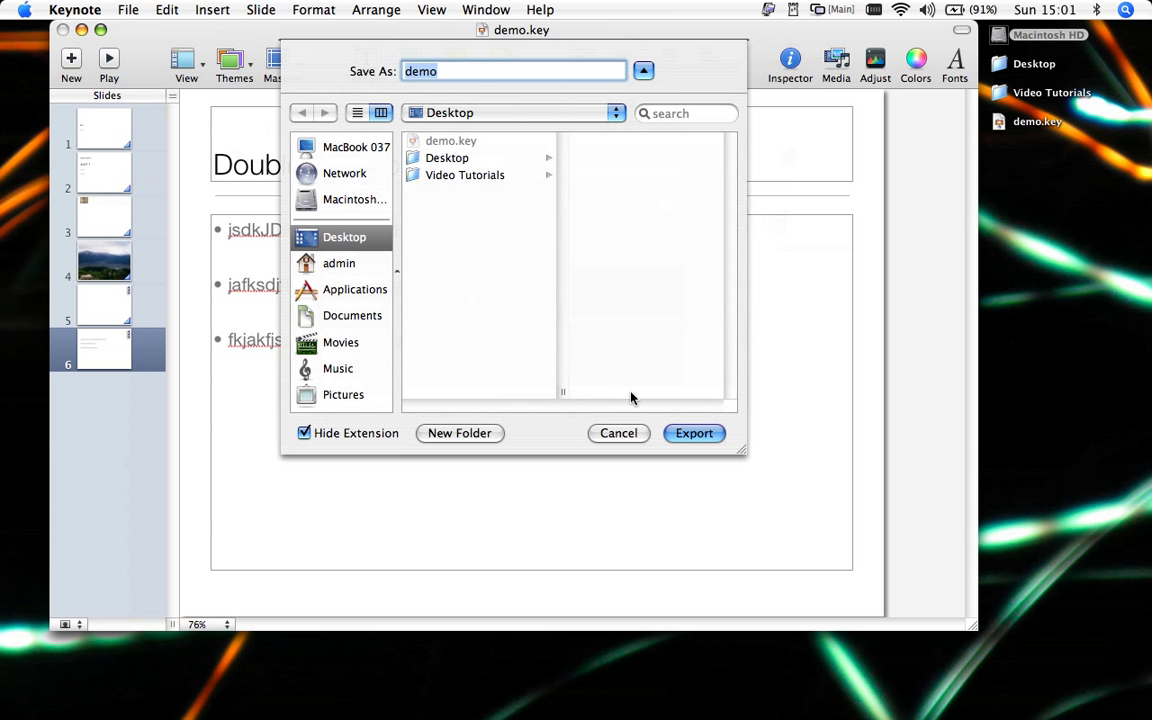
click(693, 433)
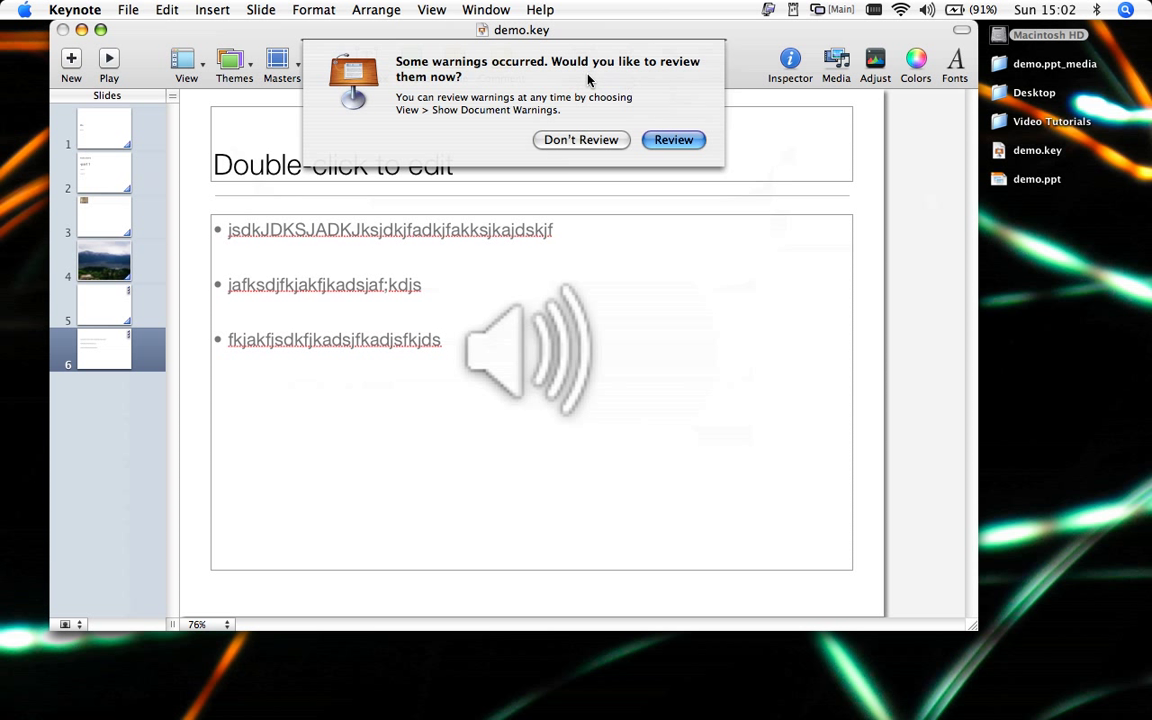
click(668, 140)
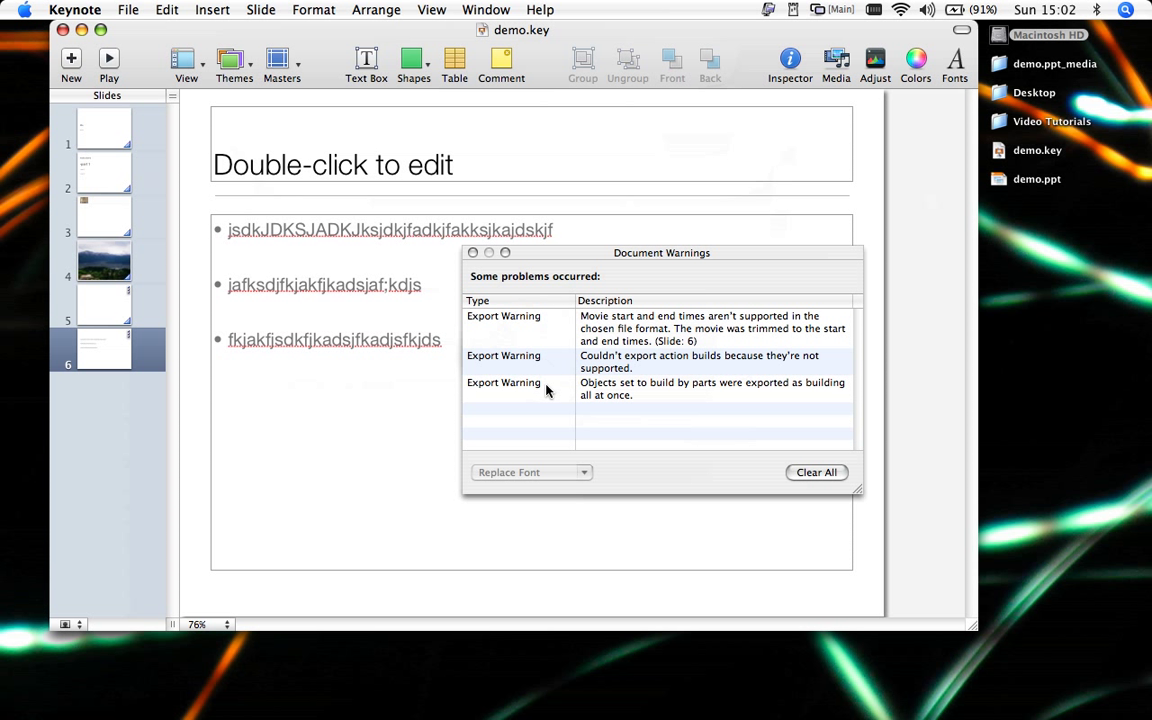
click(473, 252)
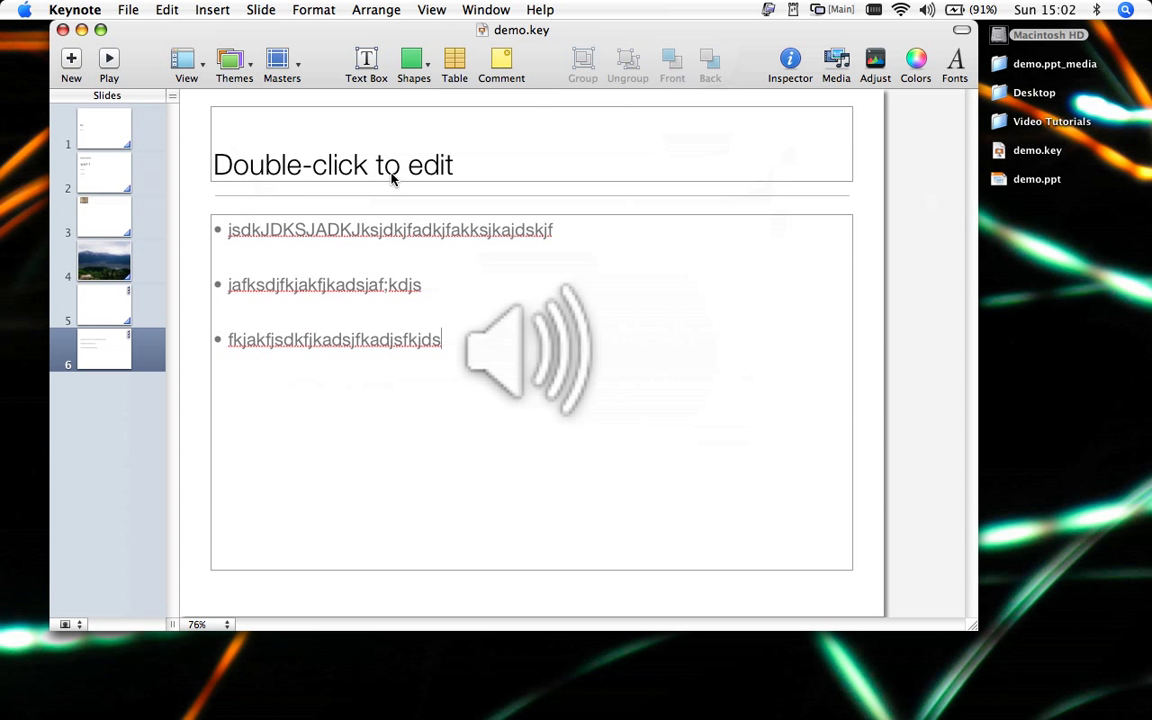
- Colour the first bullet line on slide 6 Cayenne dark red
triple_click(410, 231)
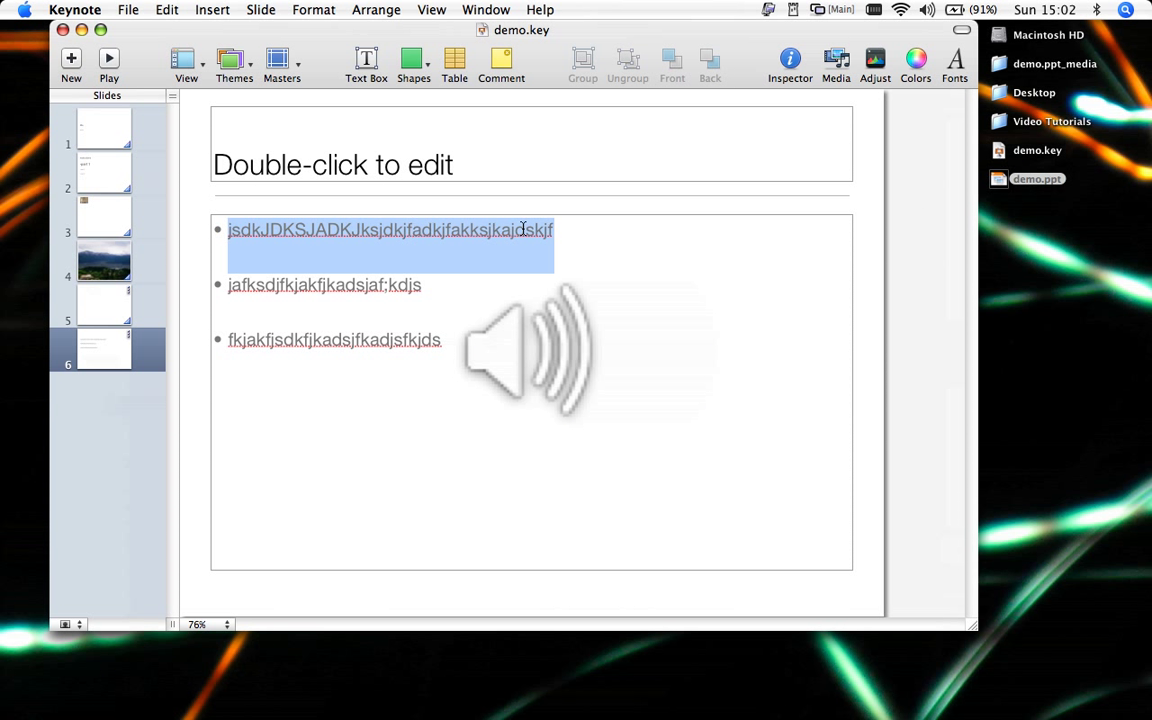
click(916, 66)
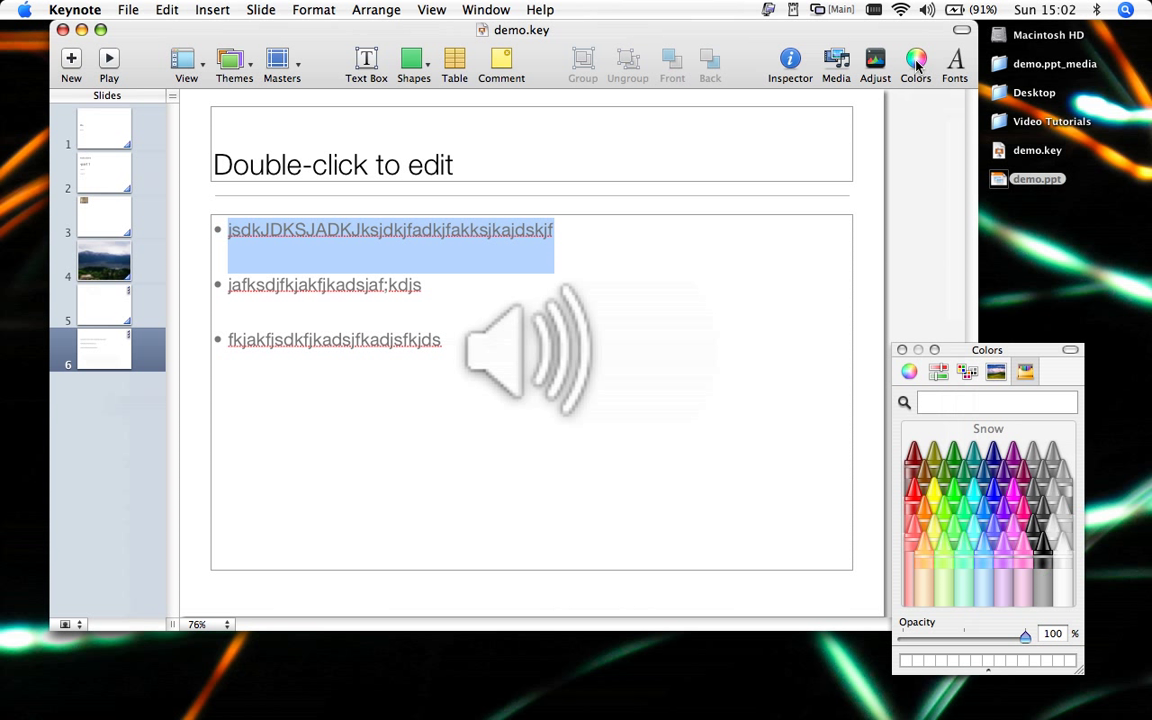
click(916, 455)
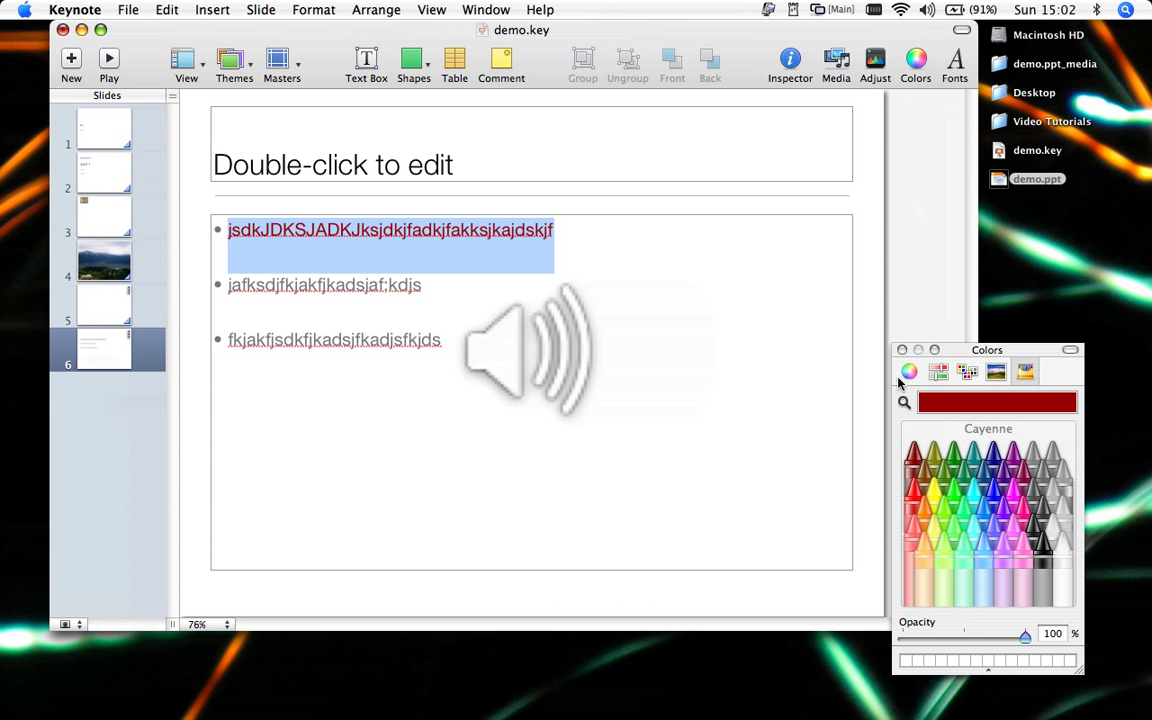
click(909, 372)
click(940, 372)
click(968, 372)
click(902, 350)
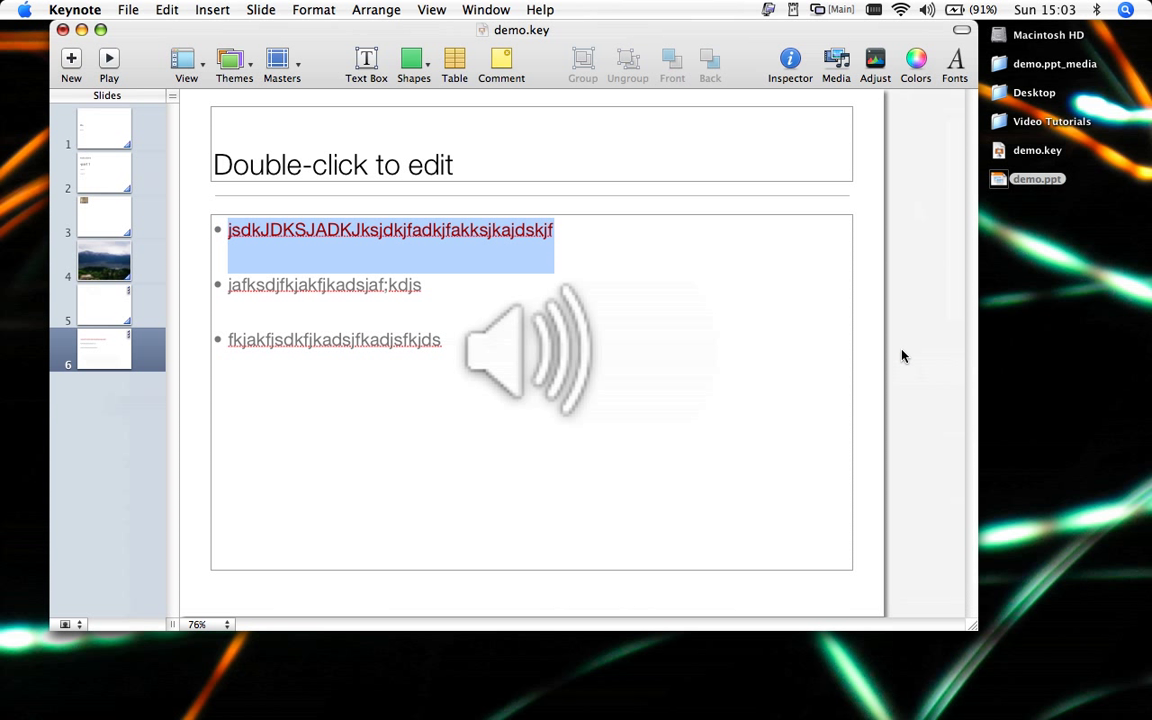
- Insert a five-point star and place it at the slide's upper right
click(428, 65)
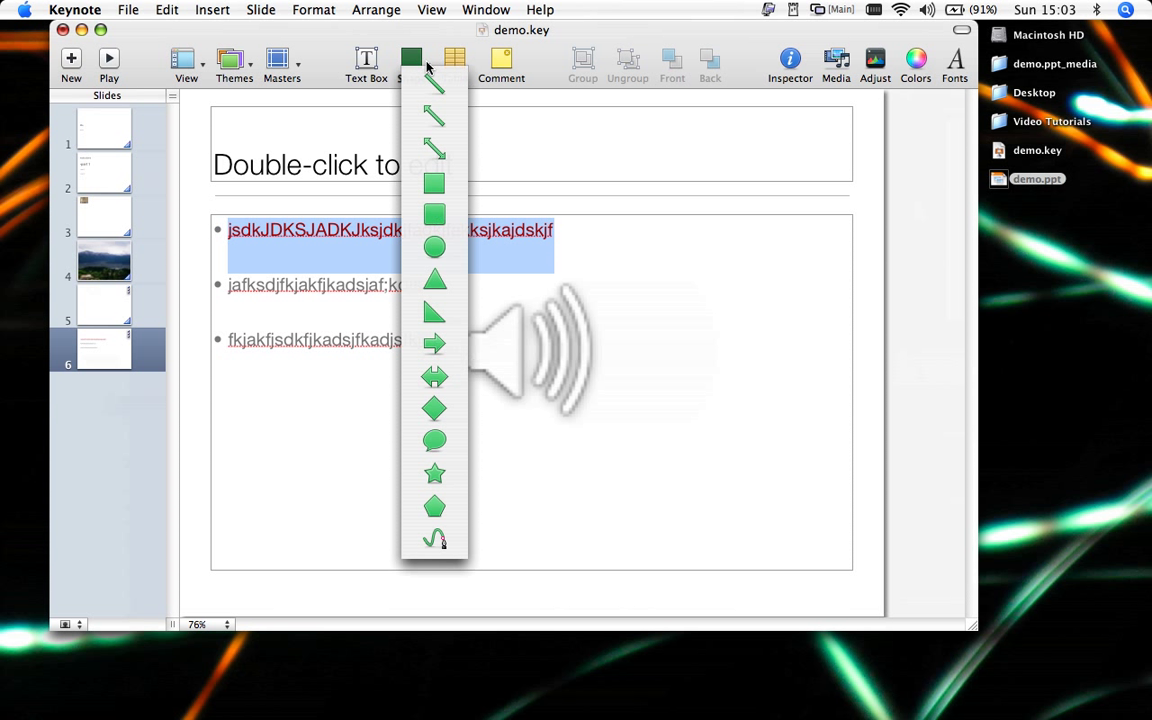
click(434, 472)
drag(529, 349, 773, 256)
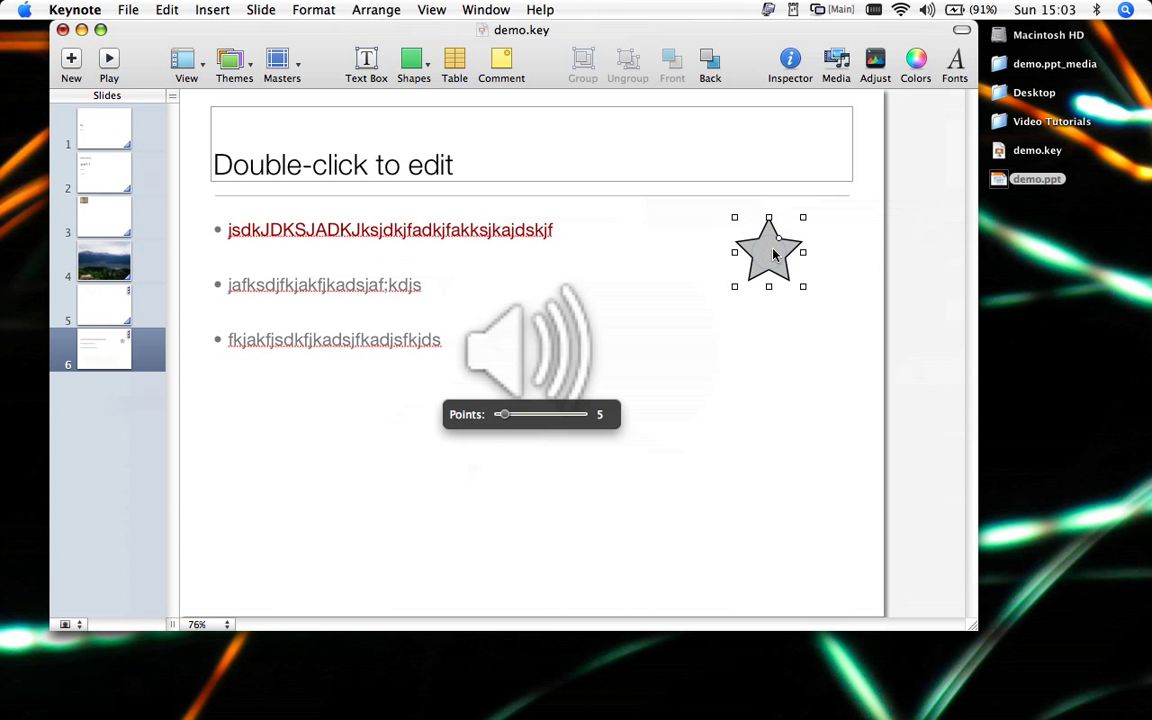
click(695, 257)
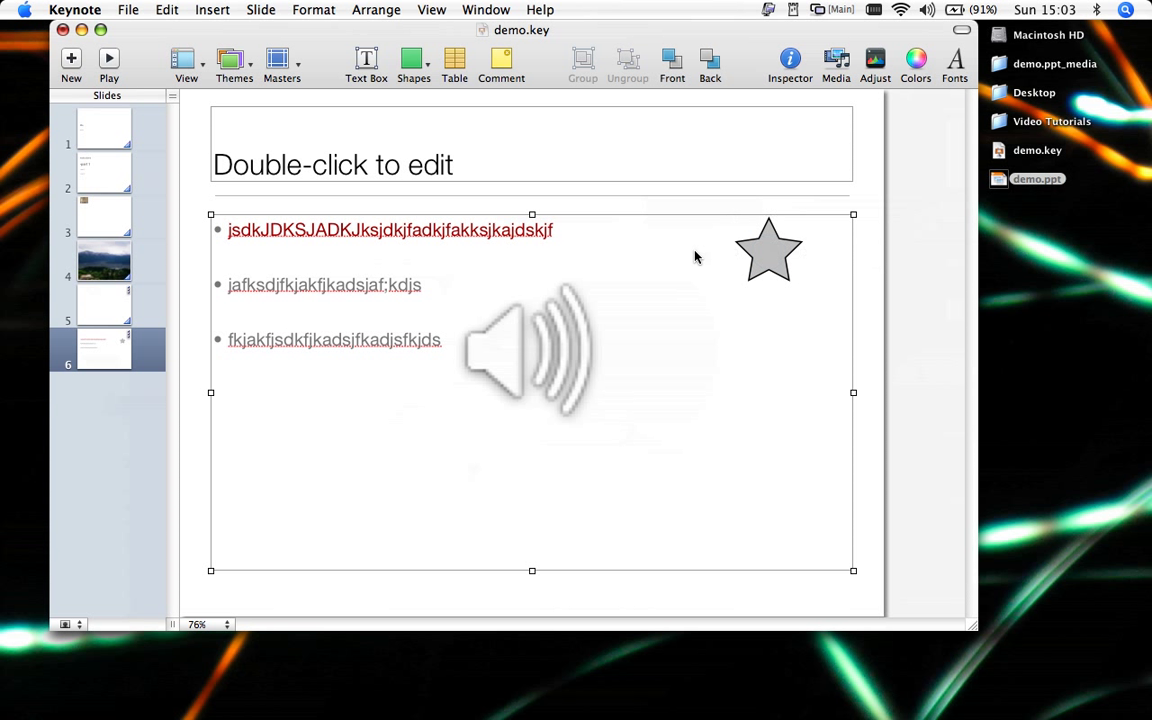
- Add slide 7 with a centred table expanded to 5 rows and 5 columns
click(70, 58)
click(455, 65)
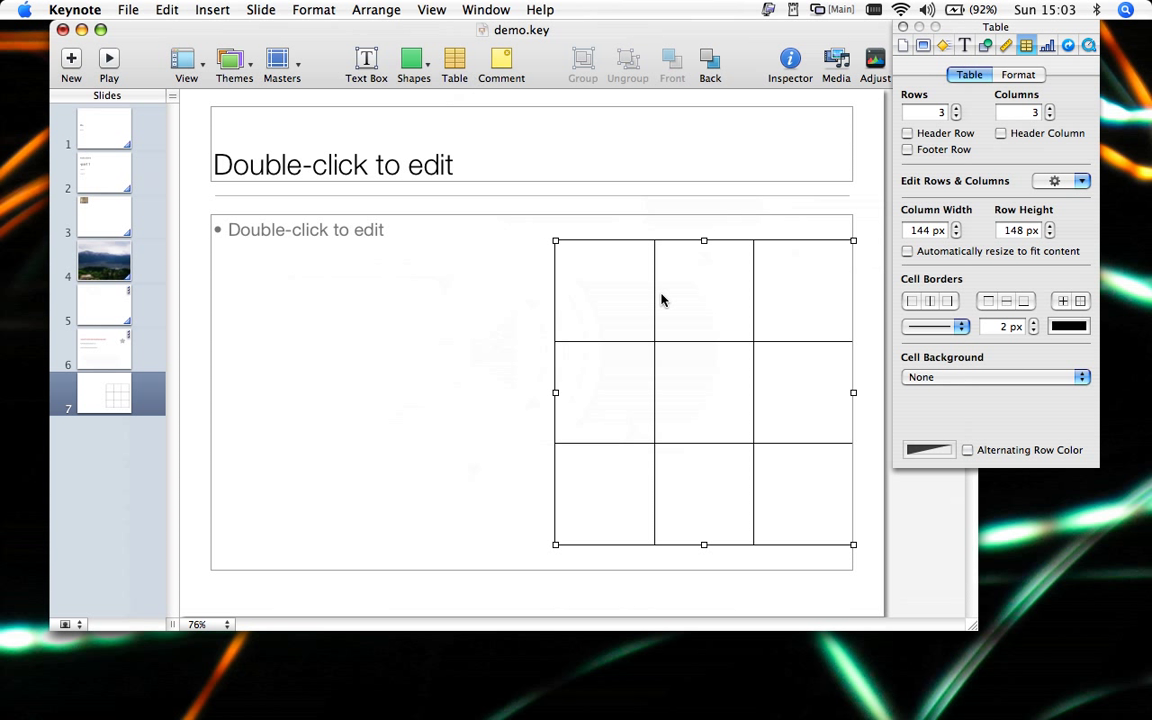
drag(614, 327, 447, 304)
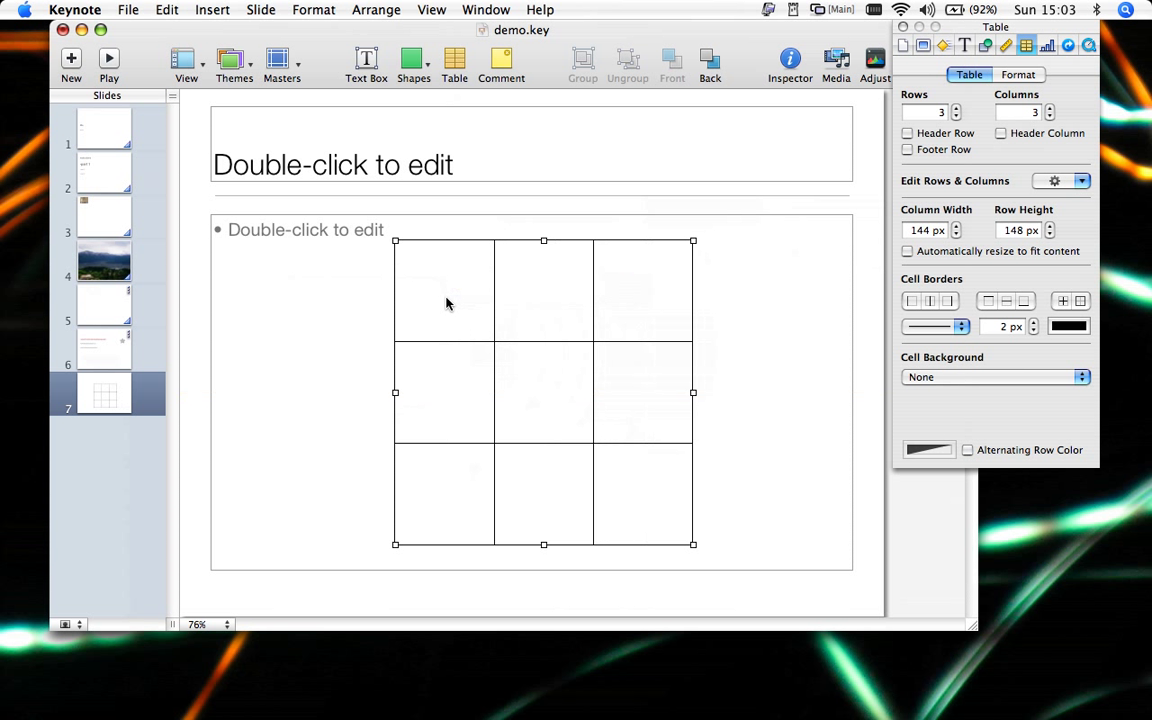
click(956, 109)
click(956, 109)
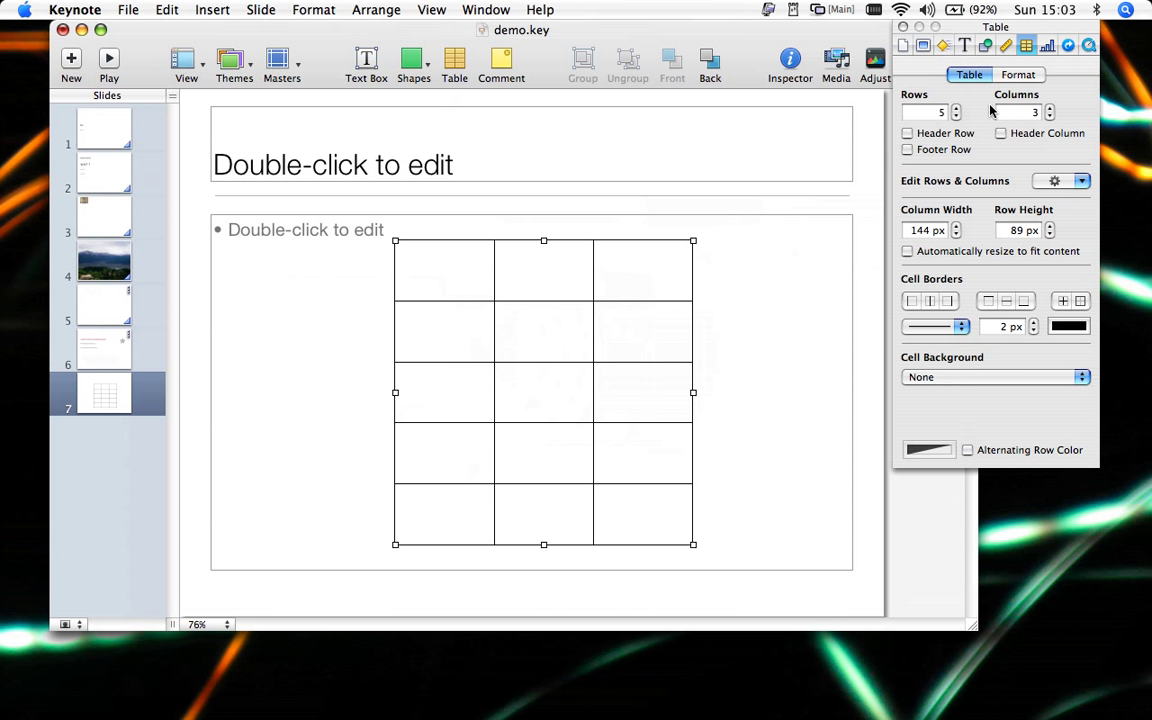
click(1050, 108)
click(1050, 108)
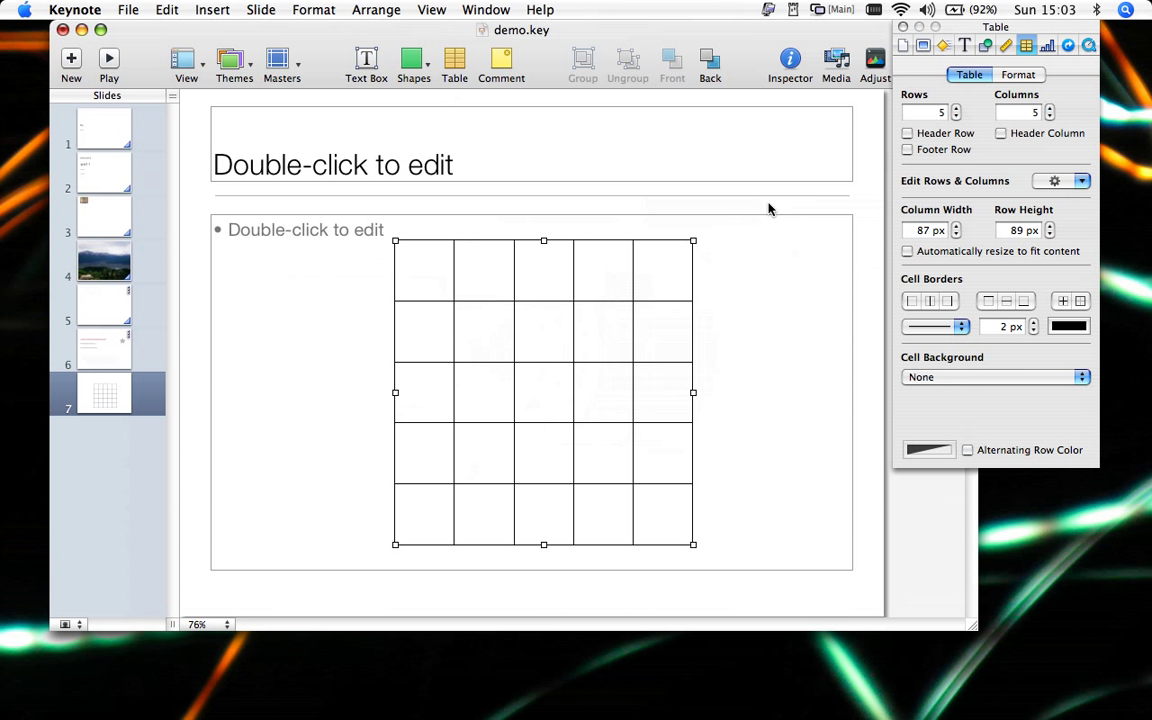
- Merge the table's second row into one cell, keeping the cell format Automatic
click(437, 330)
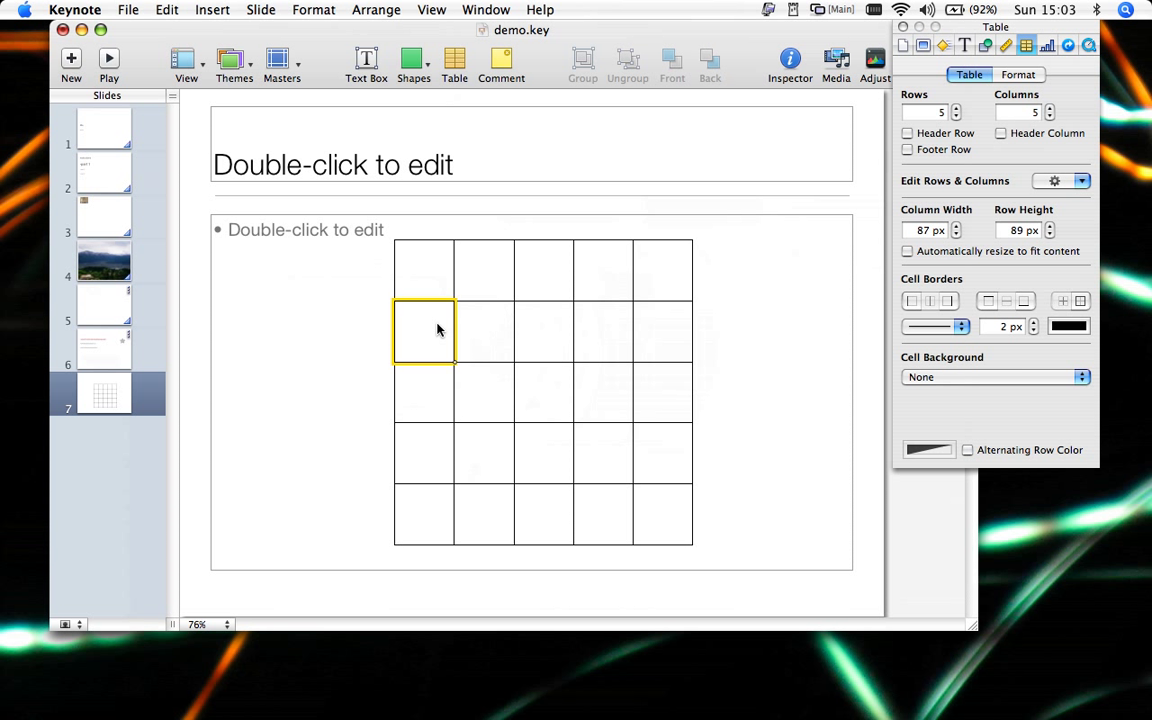
shift+click(655, 331)
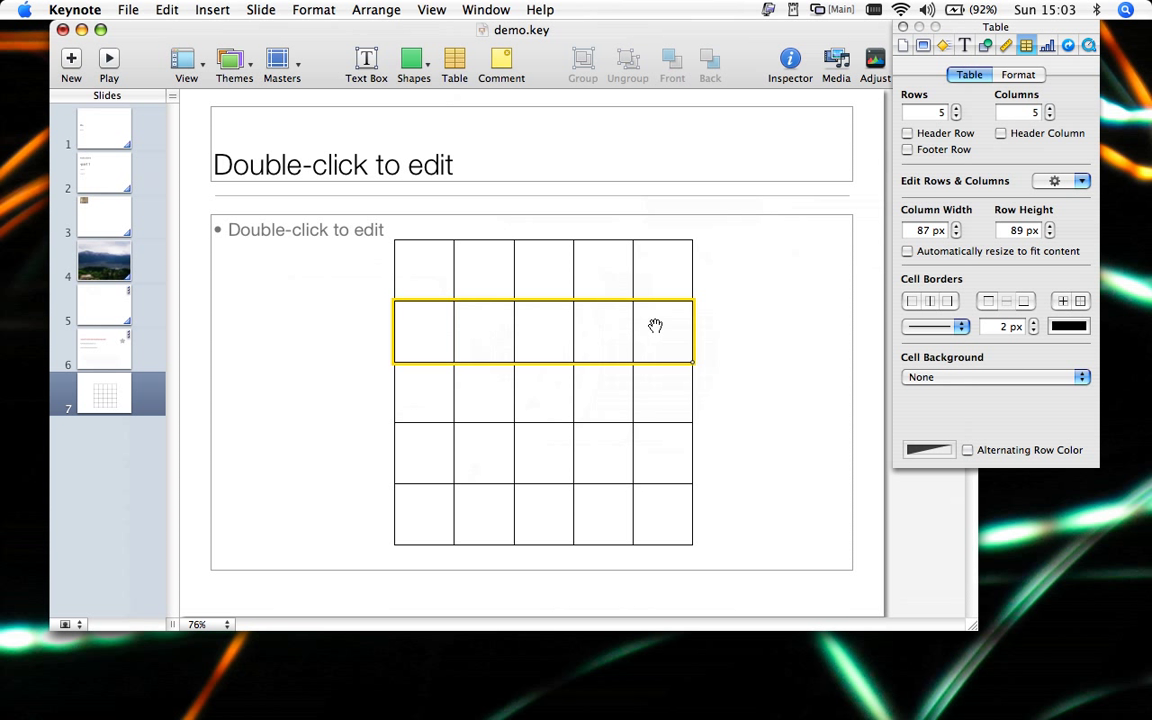
click(1082, 181)
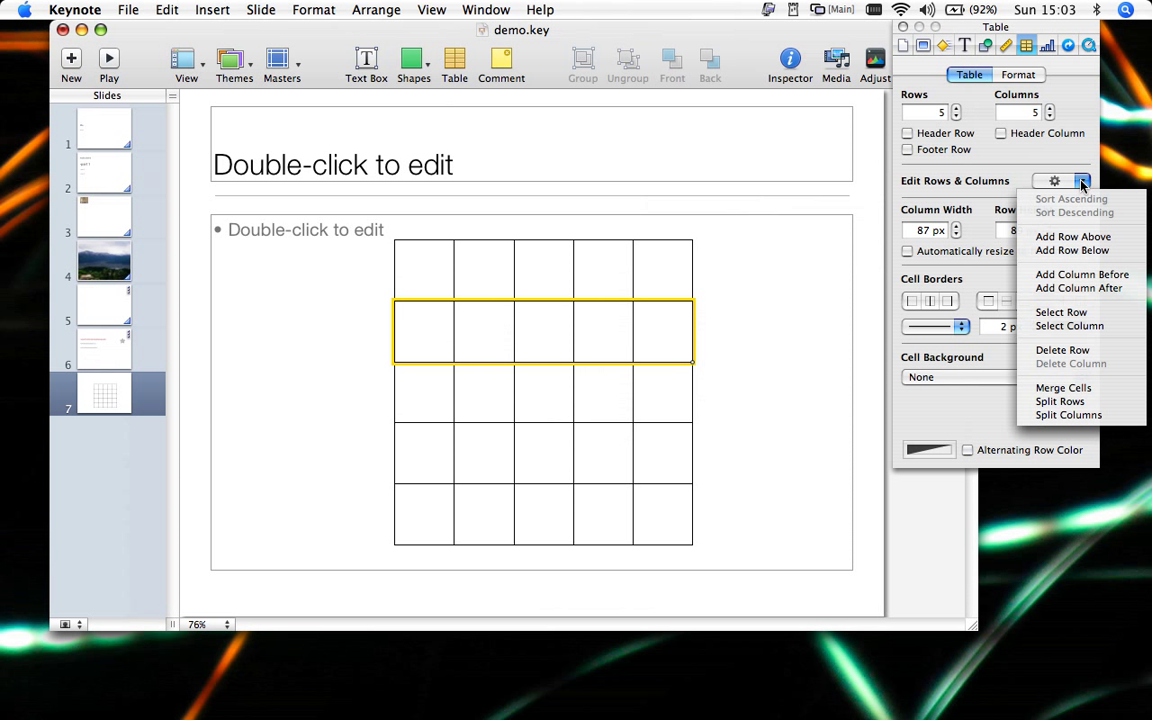
click(1052, 388)
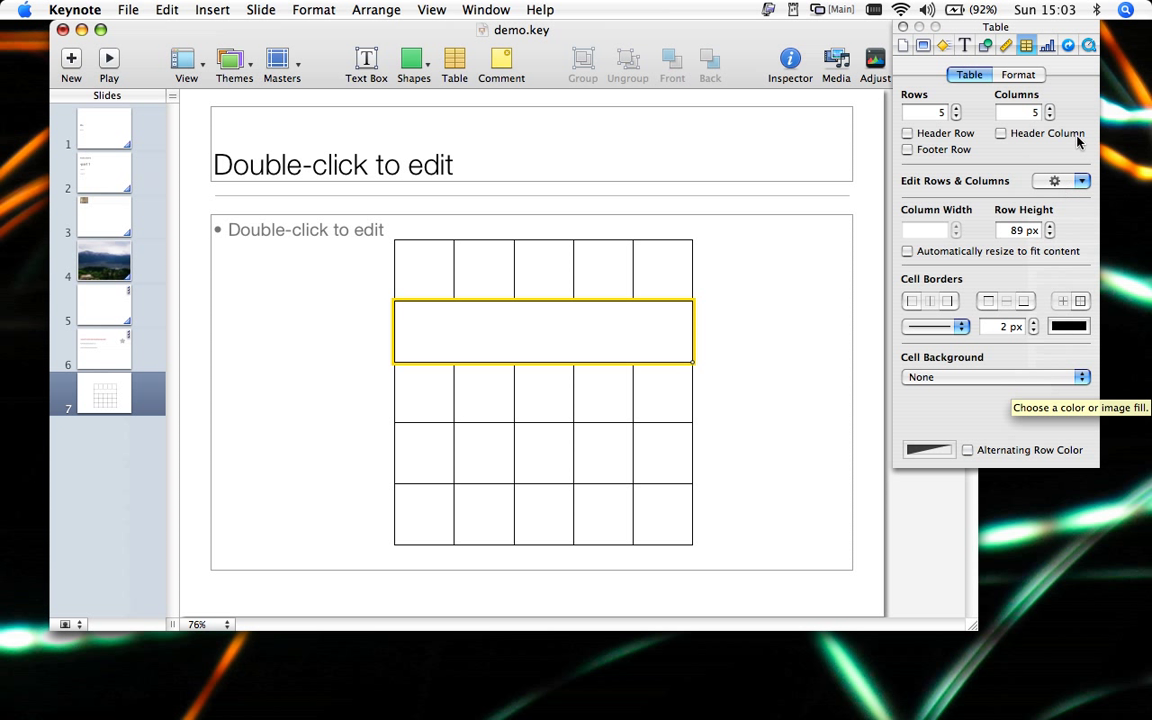
click(1016, 76)
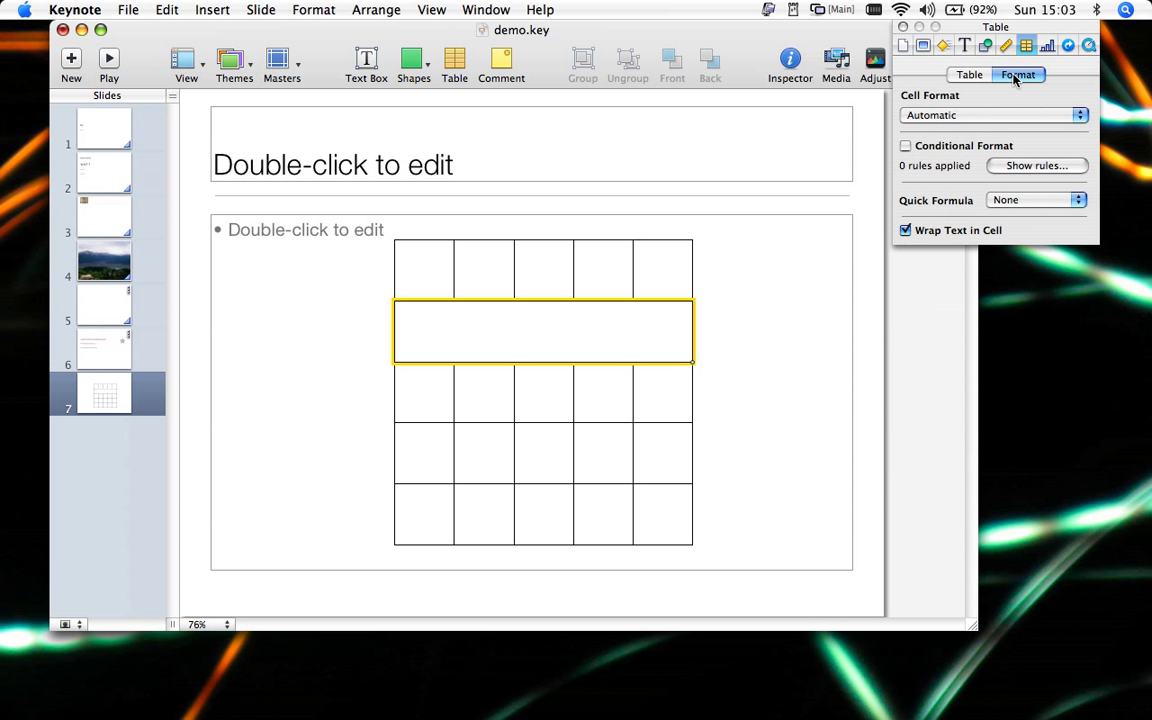
click(1073, 117)
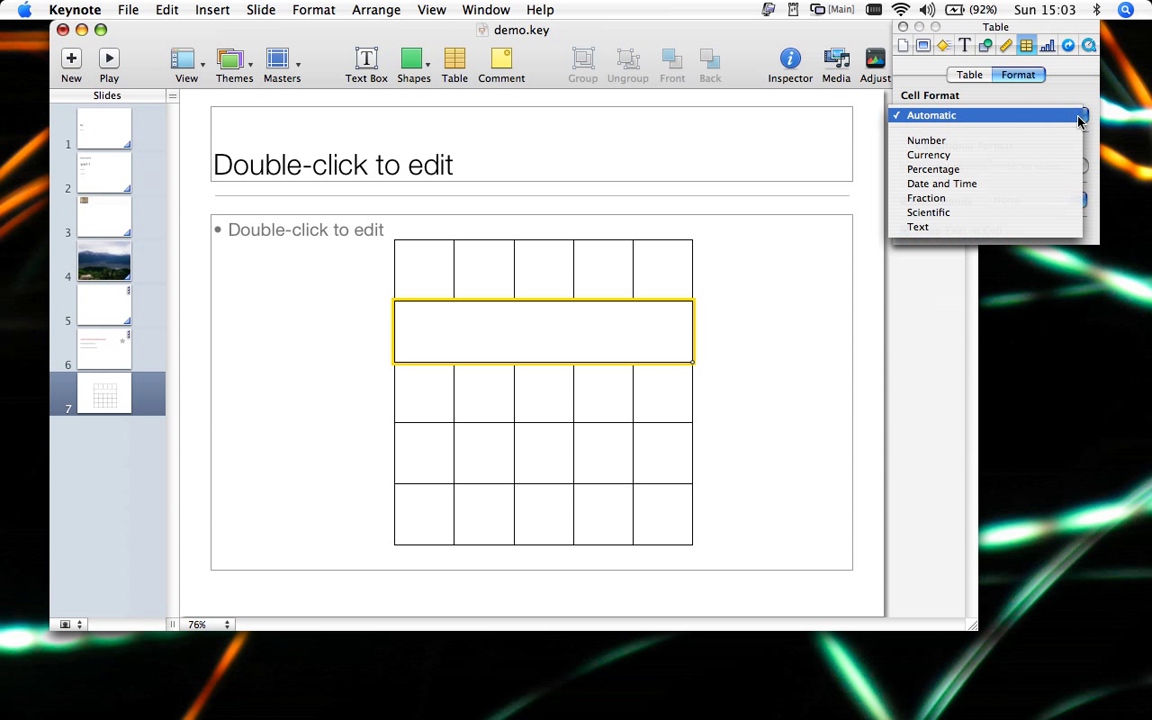
click(921, 263)
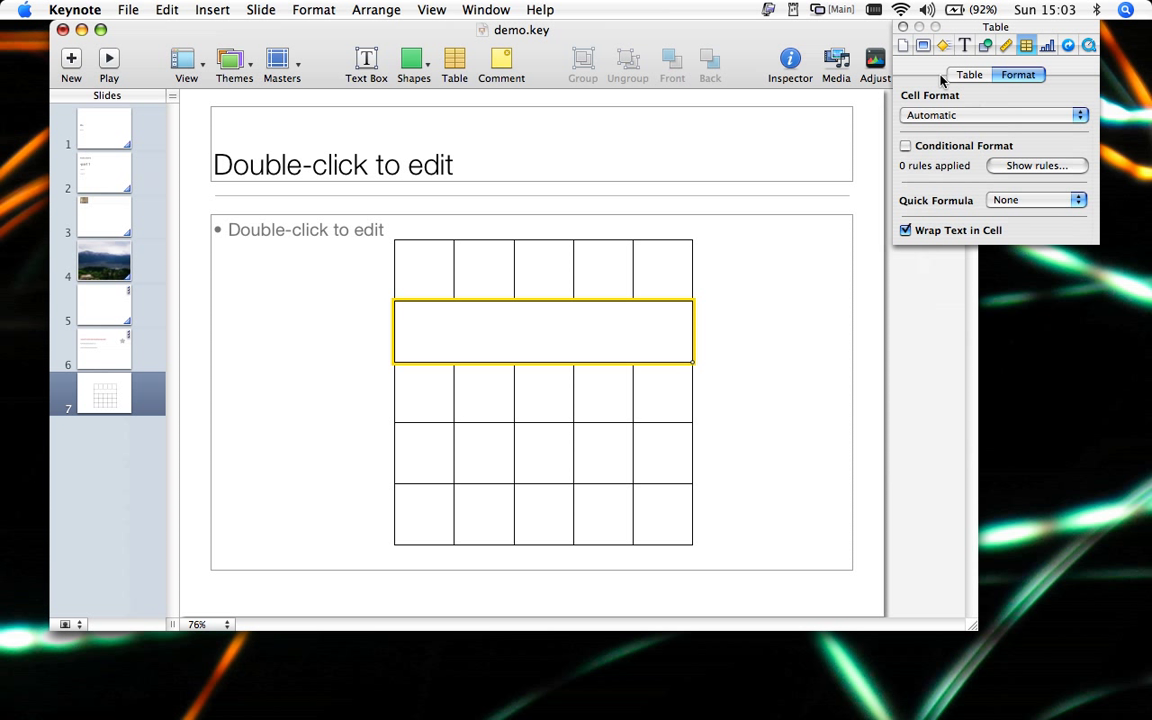
click(903, 28)
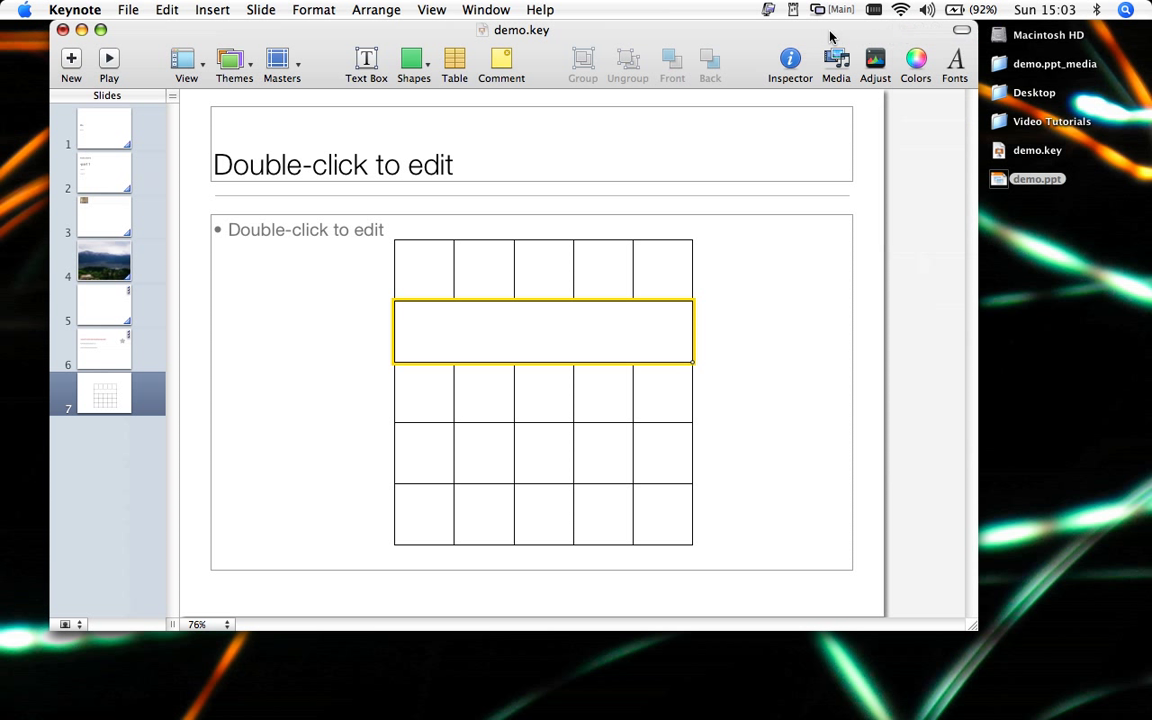